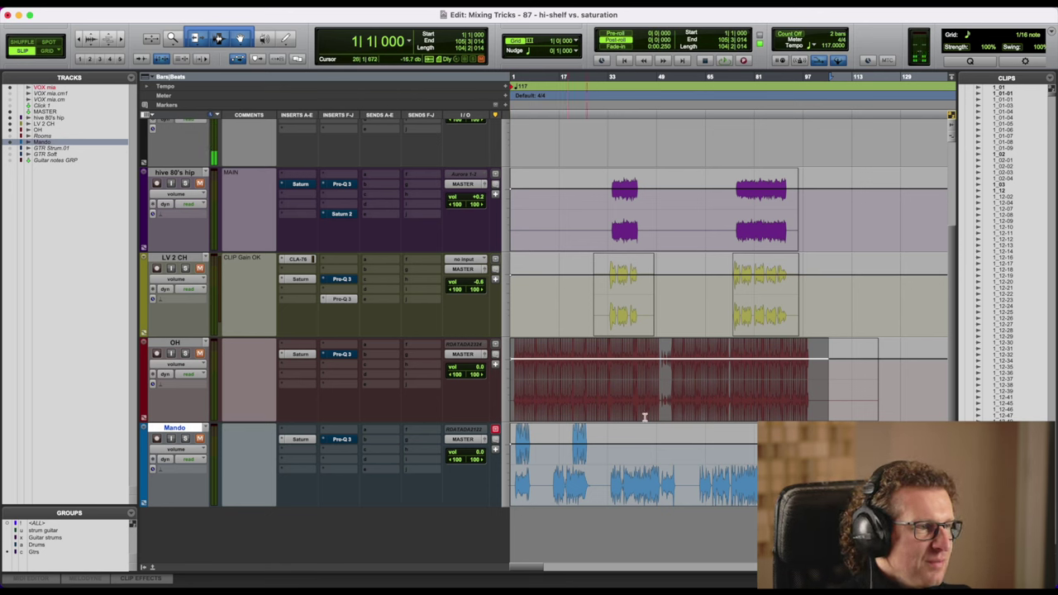
Increase the height of the tracks in the Edit window.
drag(811, 464, 786, 464)
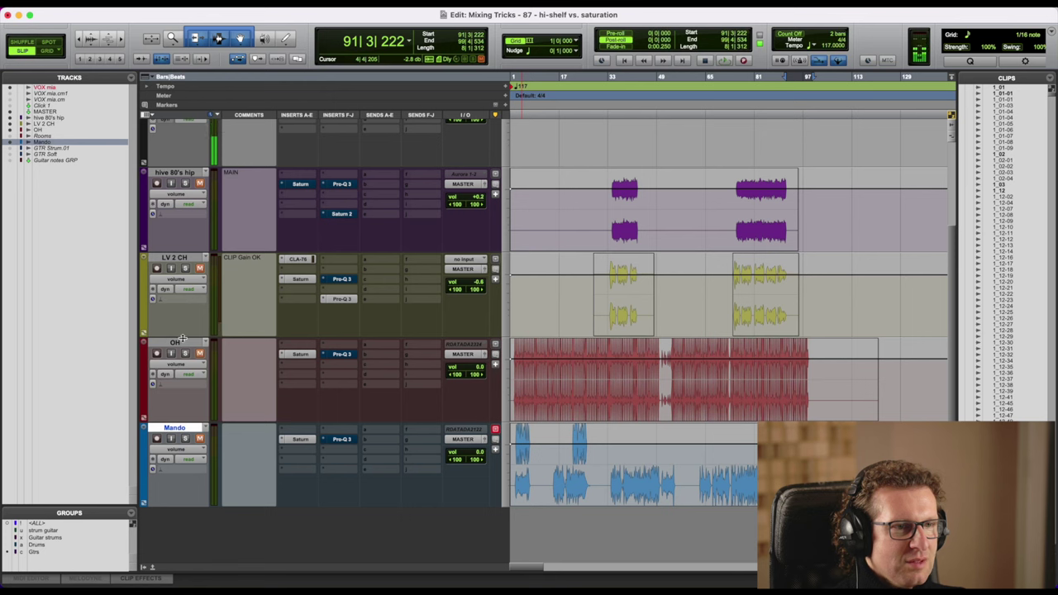
drag(180, 339, 183, 352)
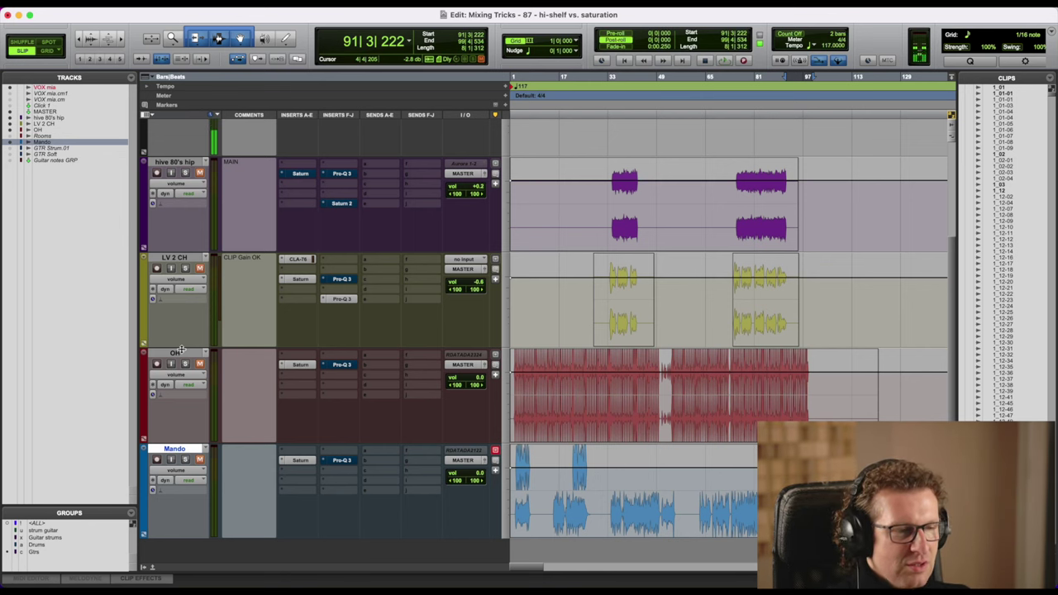
Select the passage from 34|1|554 to 43|2|503 on the hive 80's hip track and audition it.
click(738, 195)
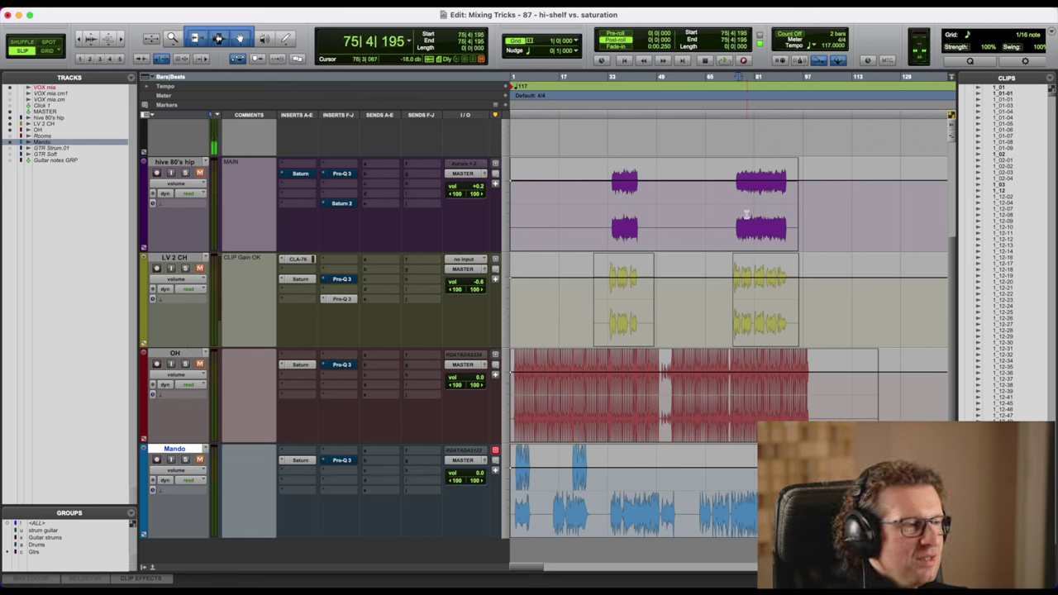
key(t)
key(t)
key(t)
key(r)
key(r)
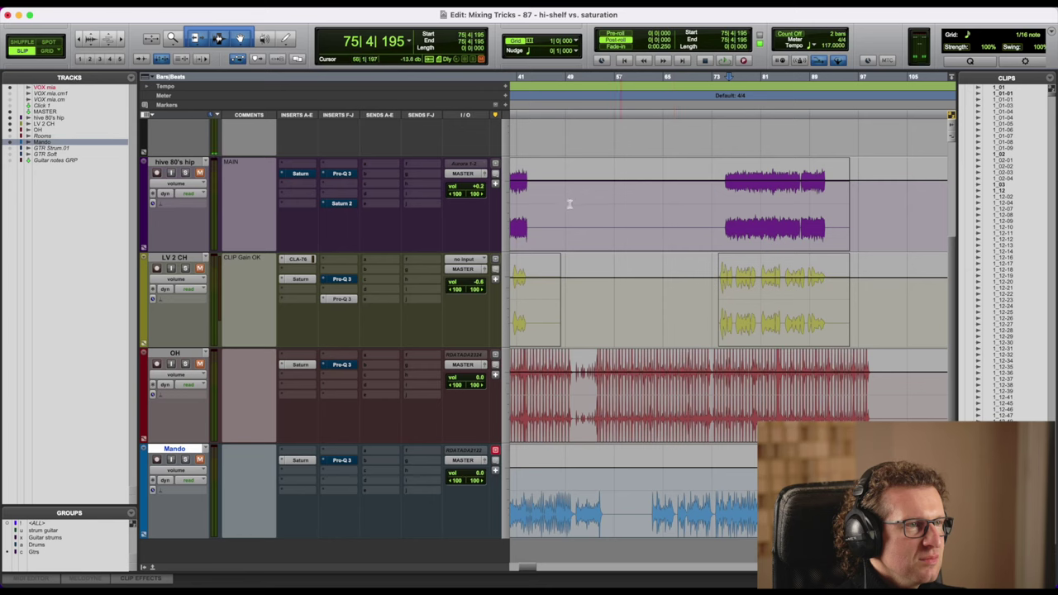
click(541, 210)
key(r)
key(r)
click(566, 200)
key(t)
key(t)
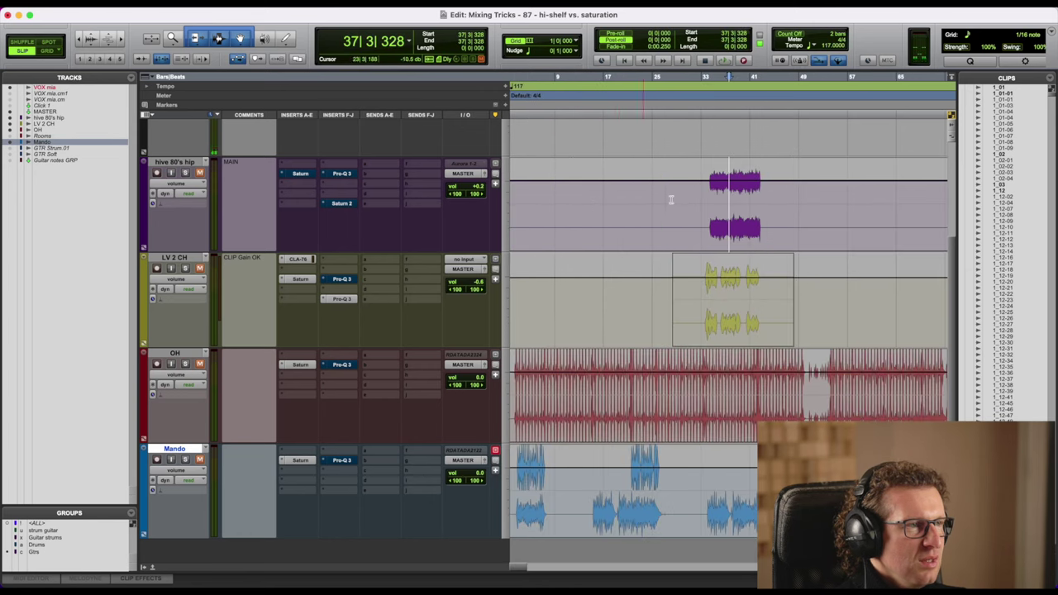
drag(708, 207, 763, 211)
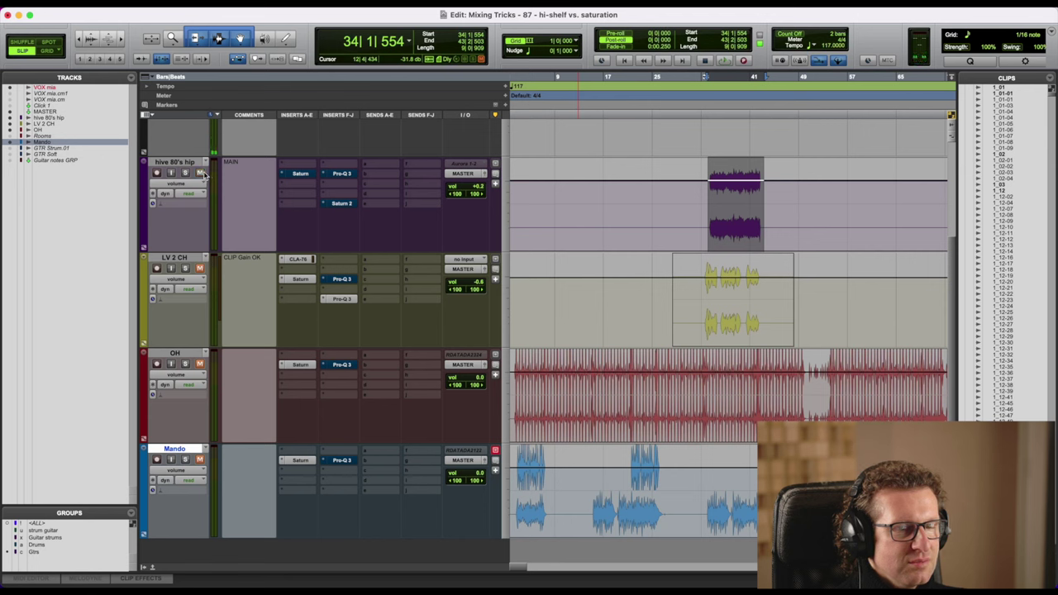
key(space)
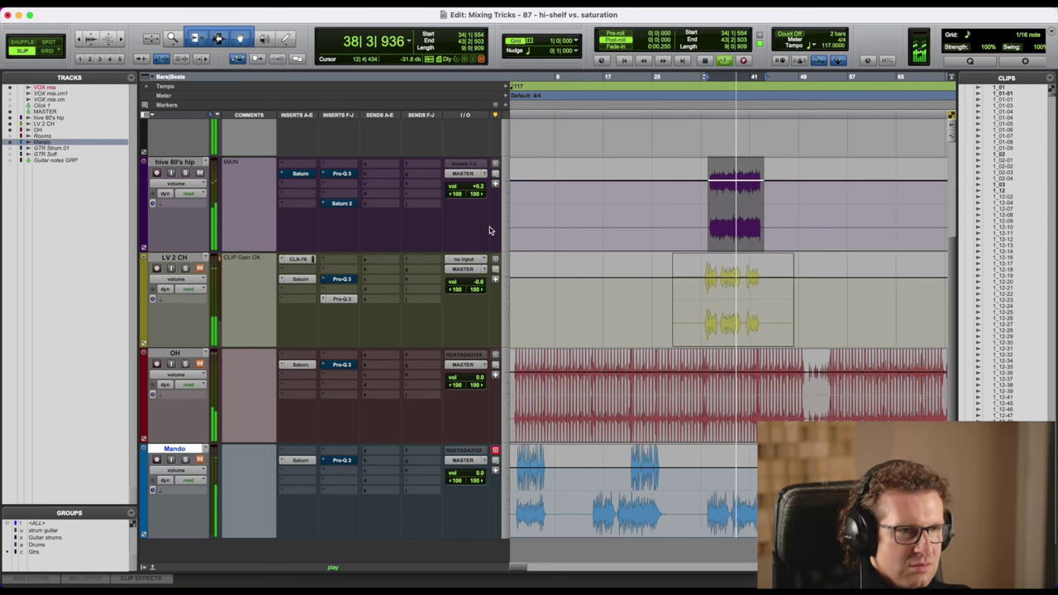
key(space)
Remove the Saturn 2 insert from the hive 80's hip track and close the plug-in window.
click(340, 204)
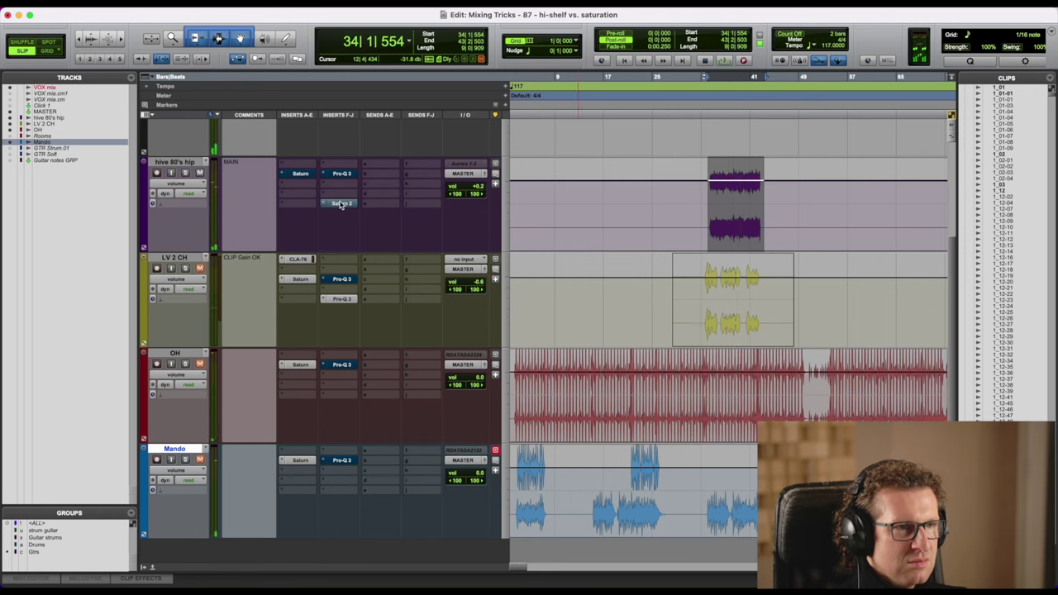
click(296, 175)
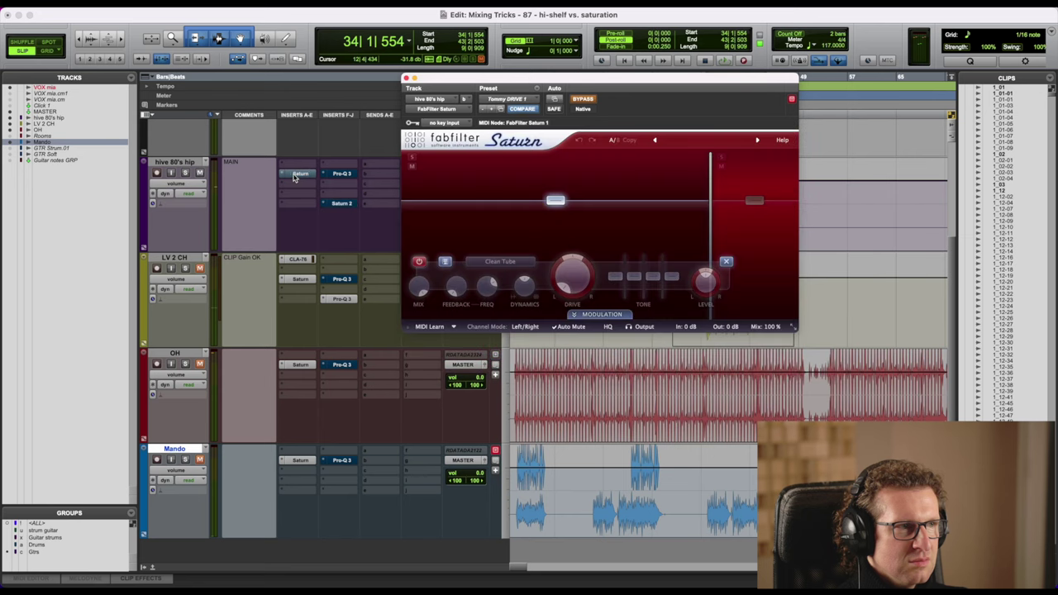
click(324, 205)
click(369, 142)
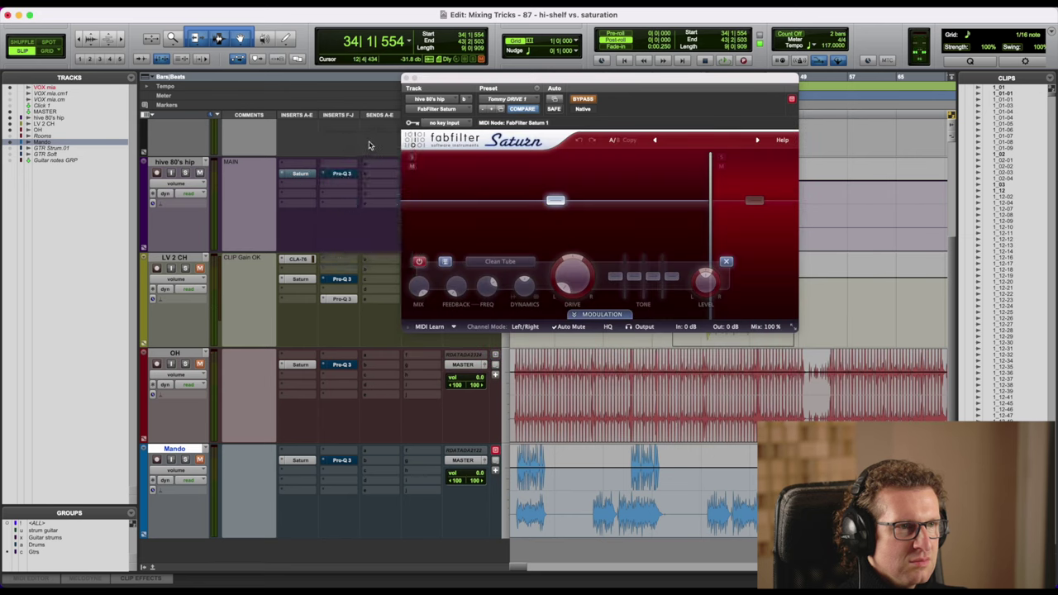
click(406, 80)
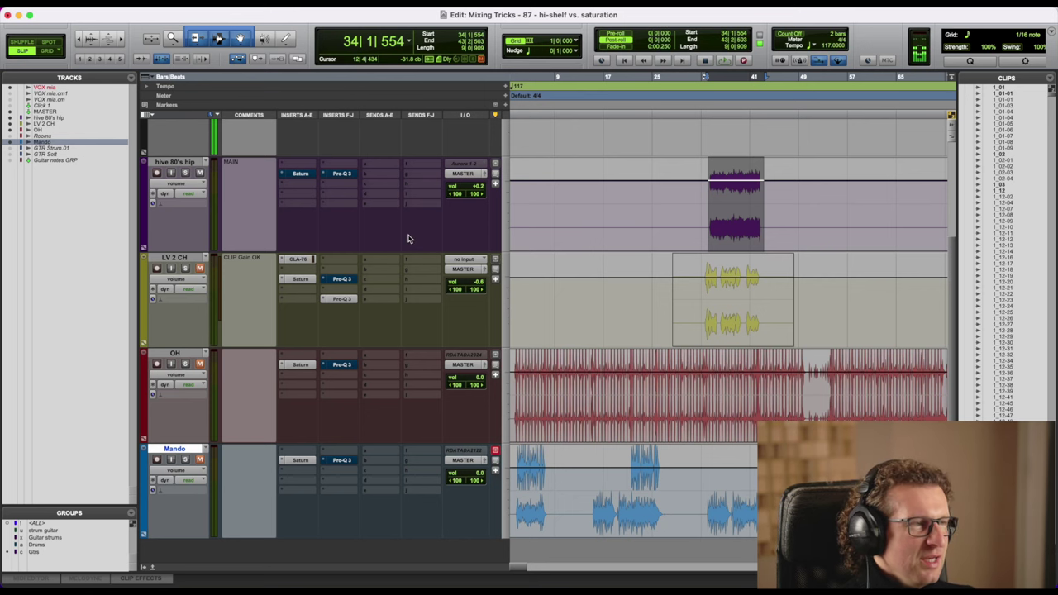
Examine the Pro-Q 3 high-shelf curve and Saturn's low and high band settings on the hive 80's hip track.
click(353, 176)
mouse_move(796, 207)
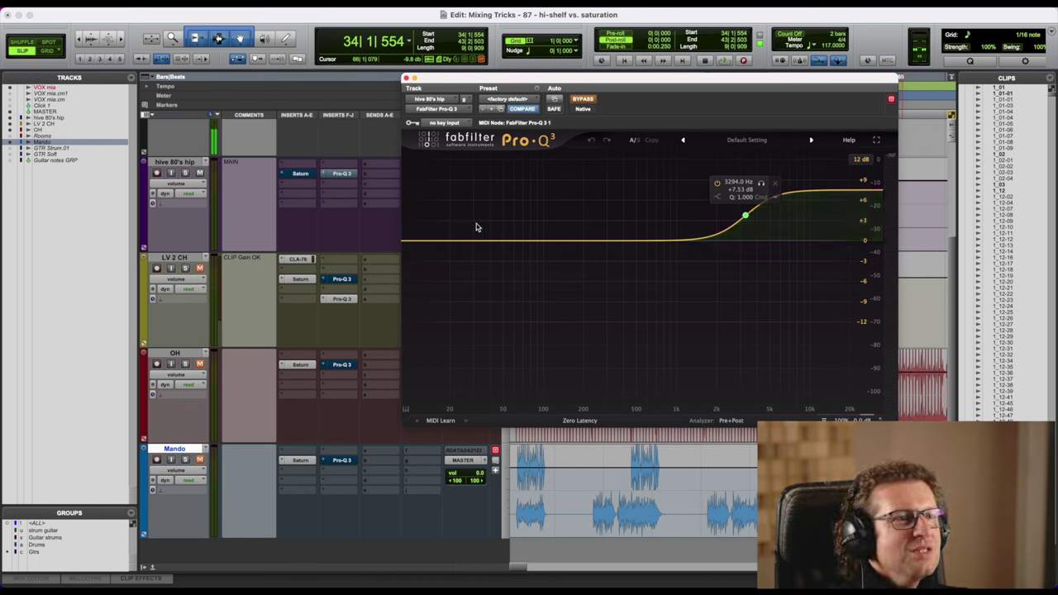
click(310, 174)
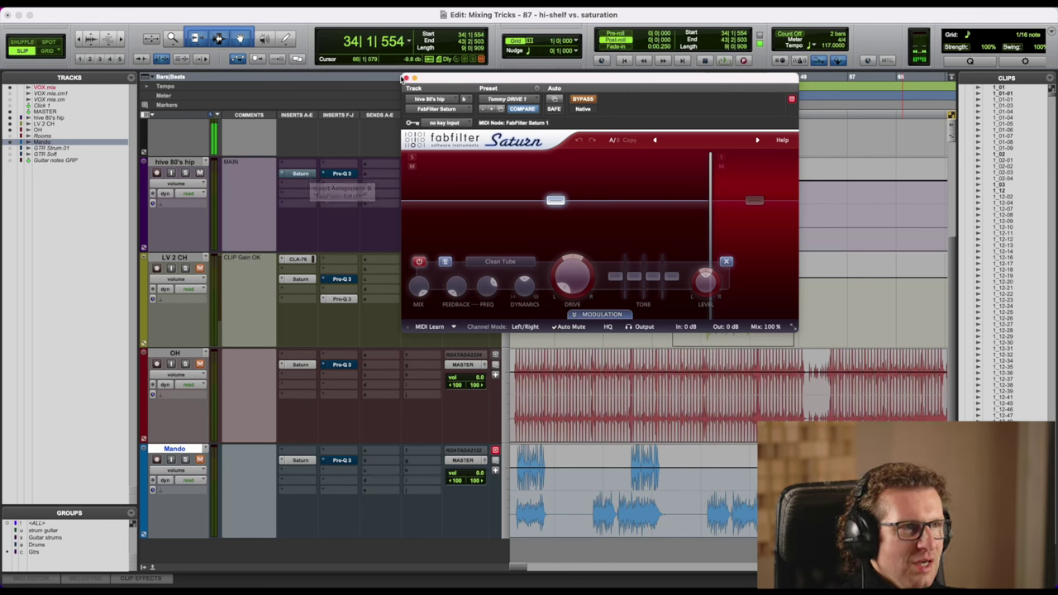
click(745, 229)
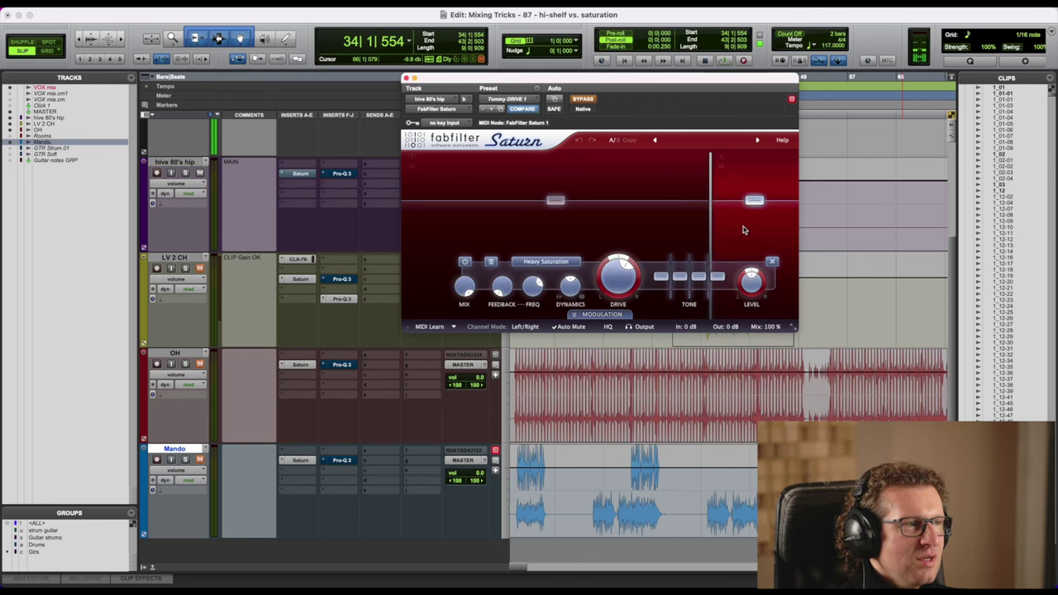
click(630, 234)
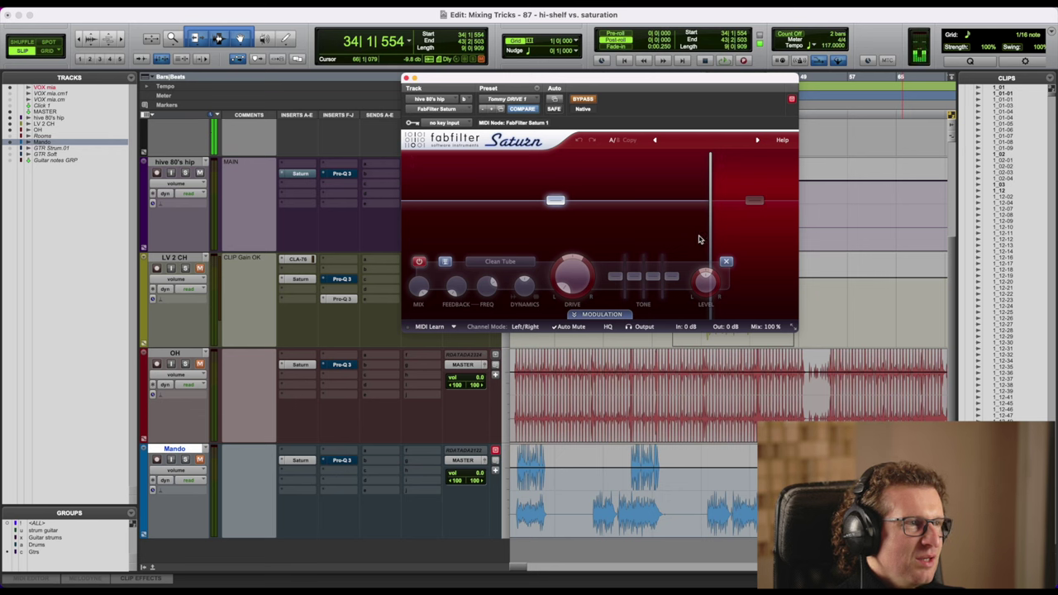
click(752, 239)
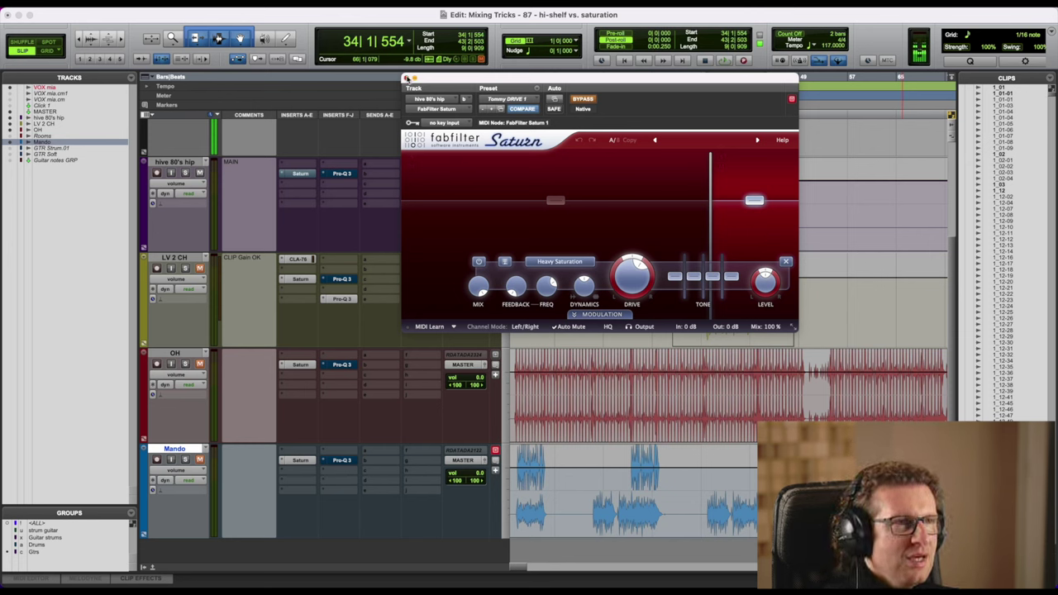
click(406, 78)
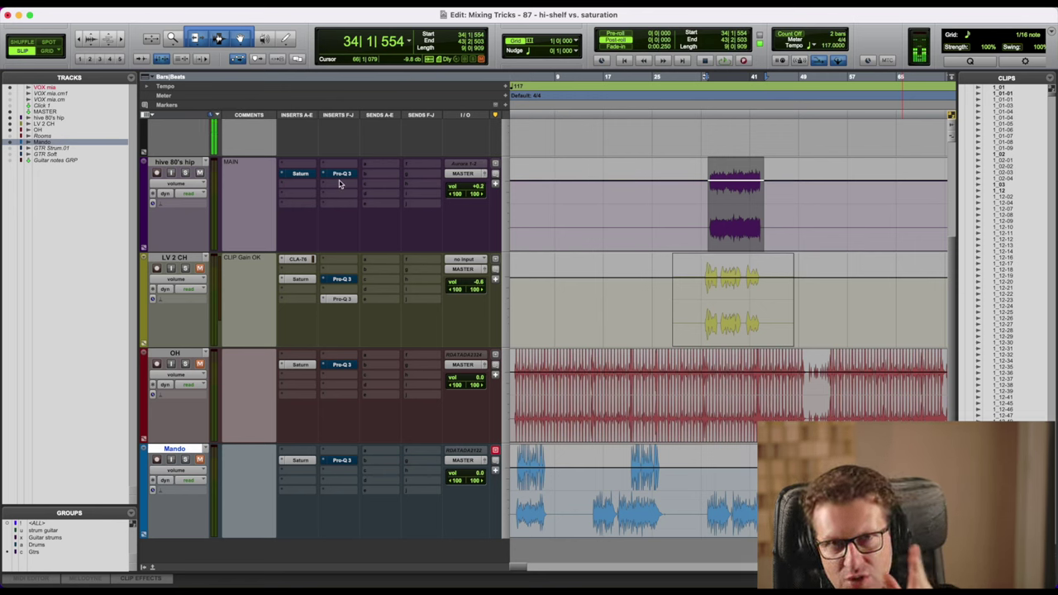
Play the selected passage and alternately engage Pro-Q 3 and Saturn on the hive 80's hip track to compare them.
key(space)
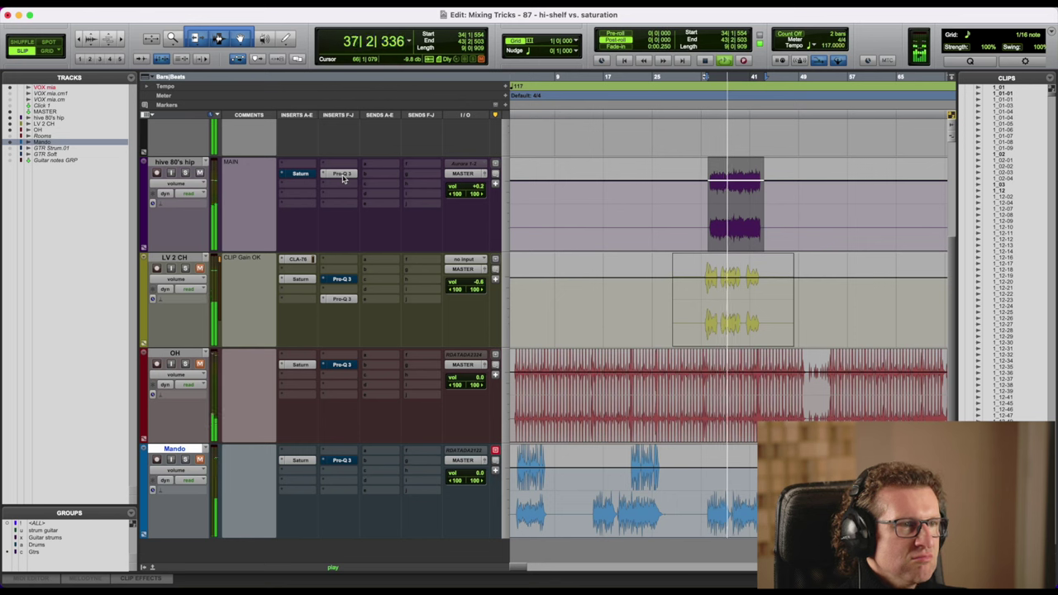
super+click(341, 173)
super+click(301, 174)
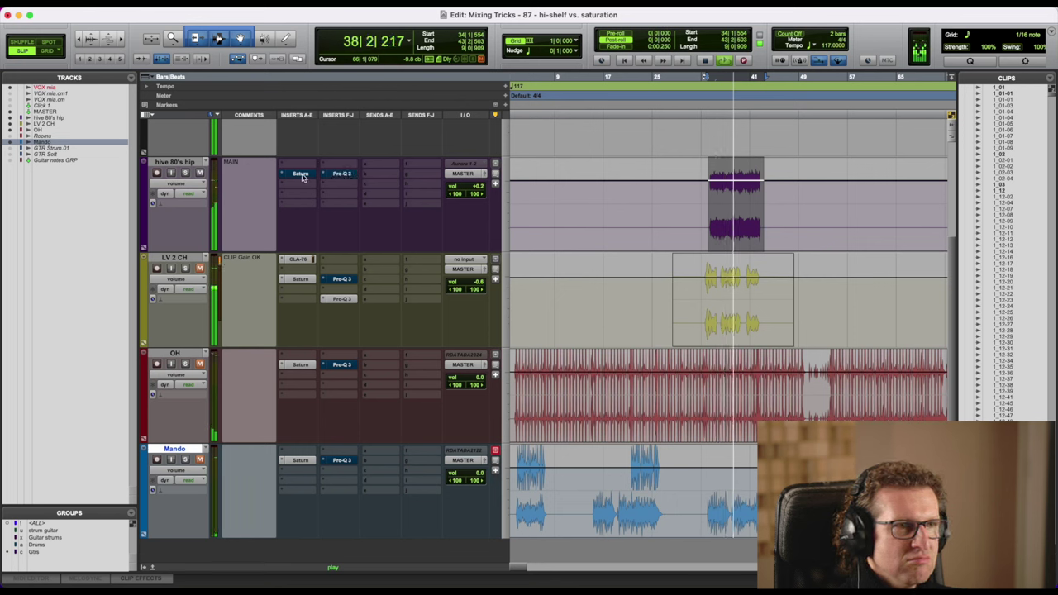
super+click(302, 175)
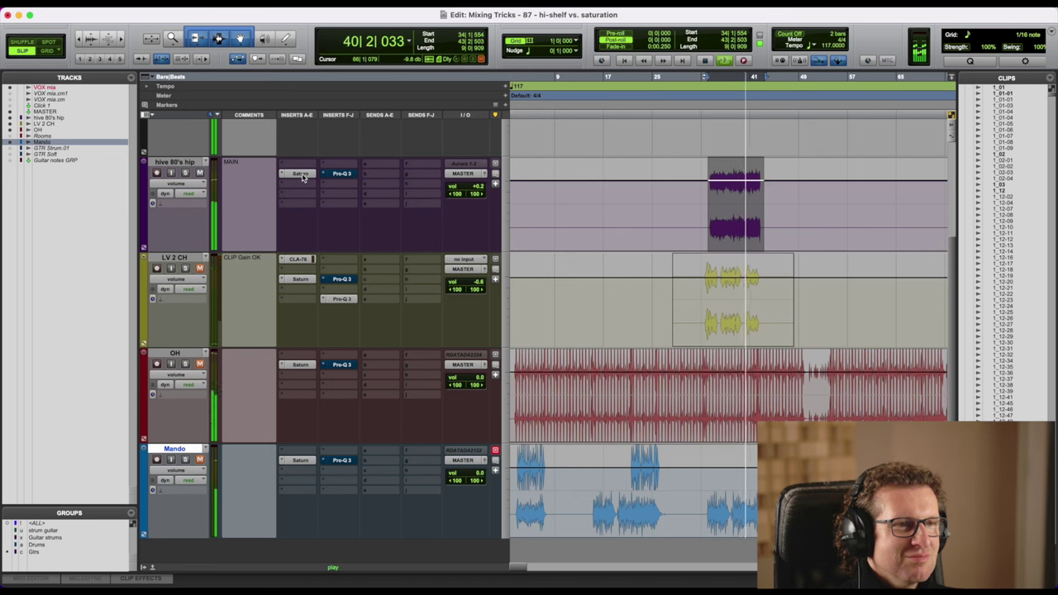
super+click(302, 174)
super+click(338, 175)
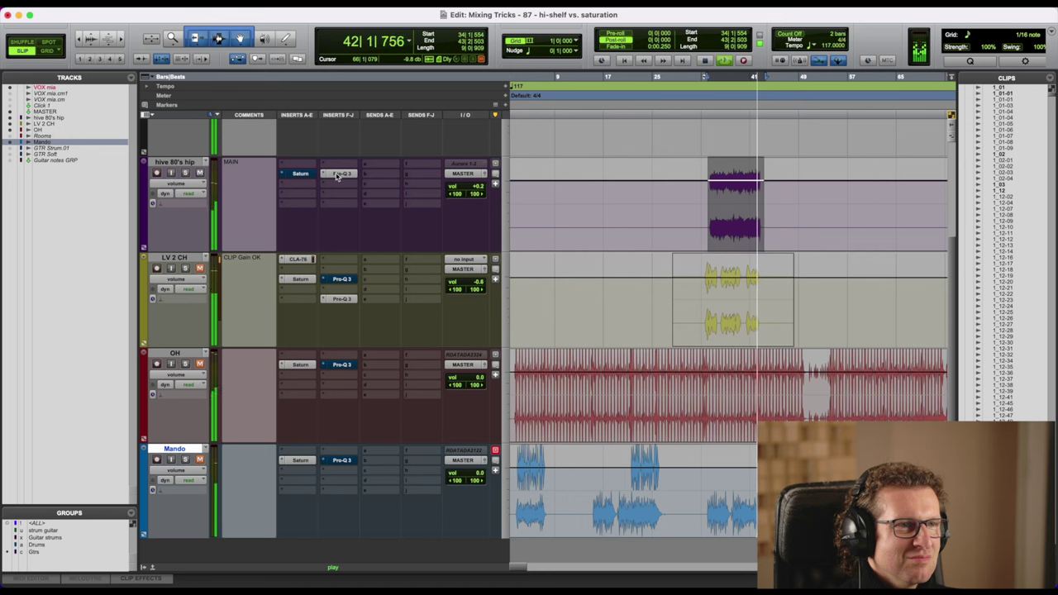
super+click(337, 176)
key(space)
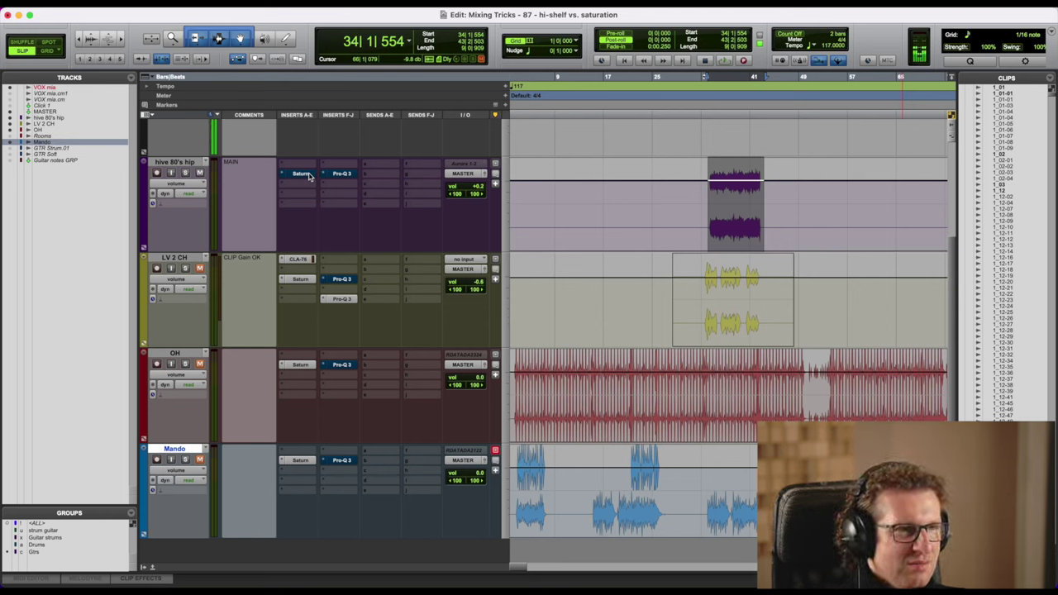
Replay the passage and compare the hive 80's hip track with Pro-Q 3 engaged first, then Saturn instead.
key(space)
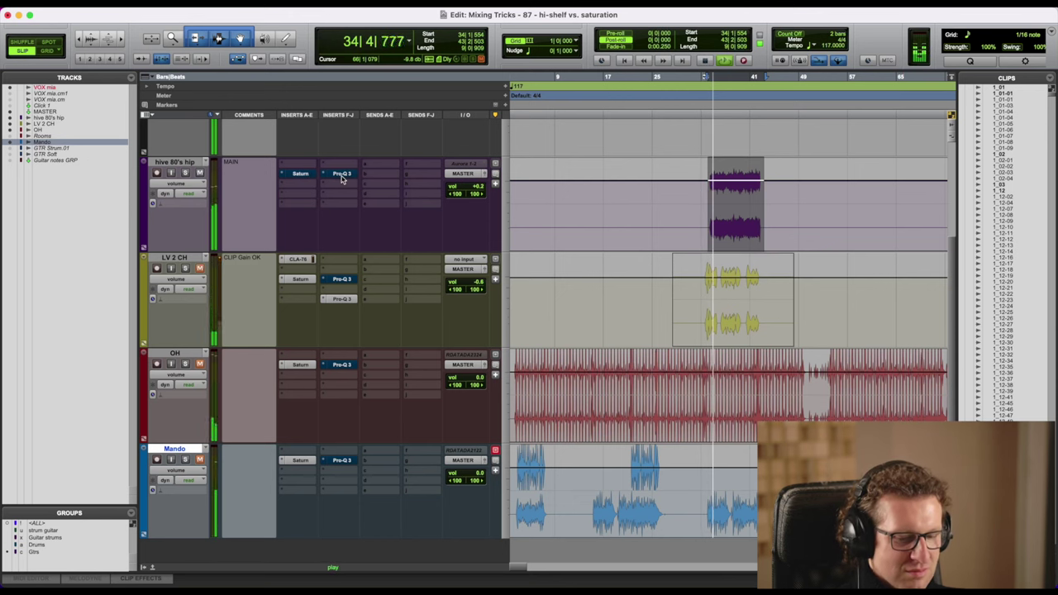
super+click(342, 174)
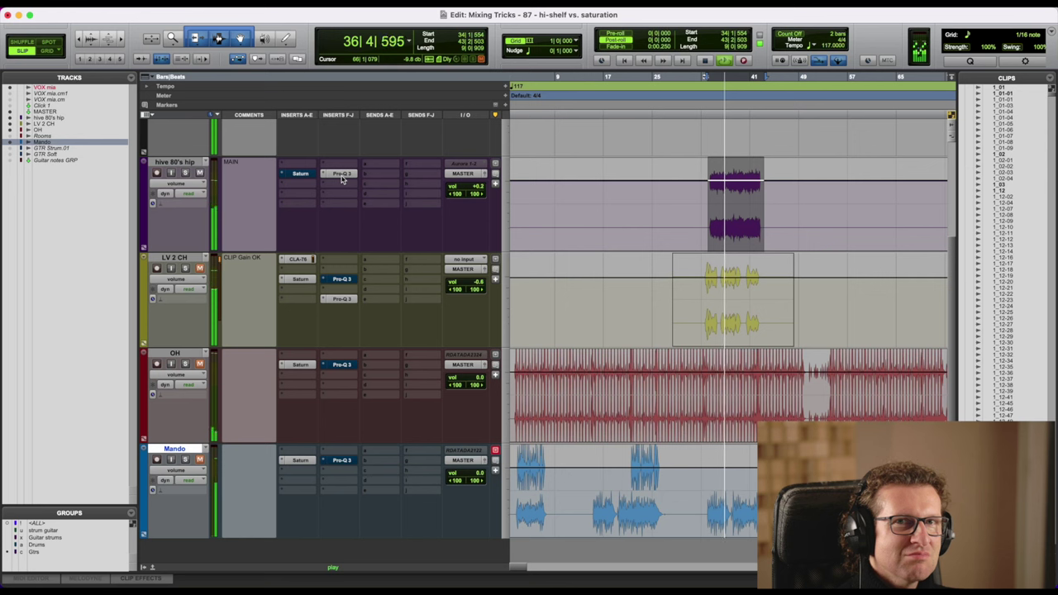
super+click(342, 174)
super+click(302, 174)
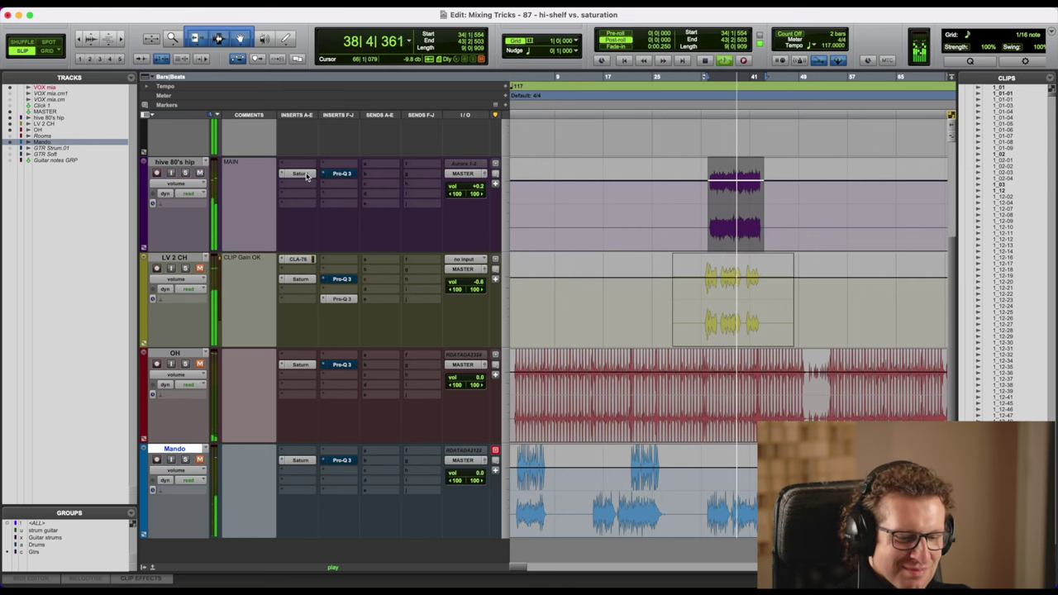
key(space)
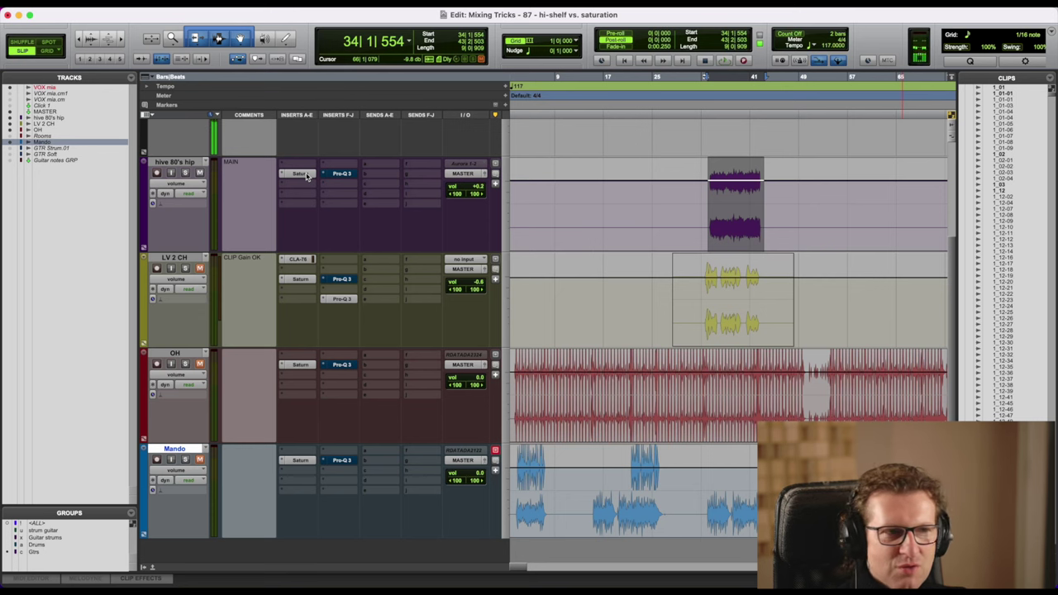
Review the Pro-Q 3 and Saturn settings on the hive 80's hip track, and bypass Saturn.
click(338, 174)
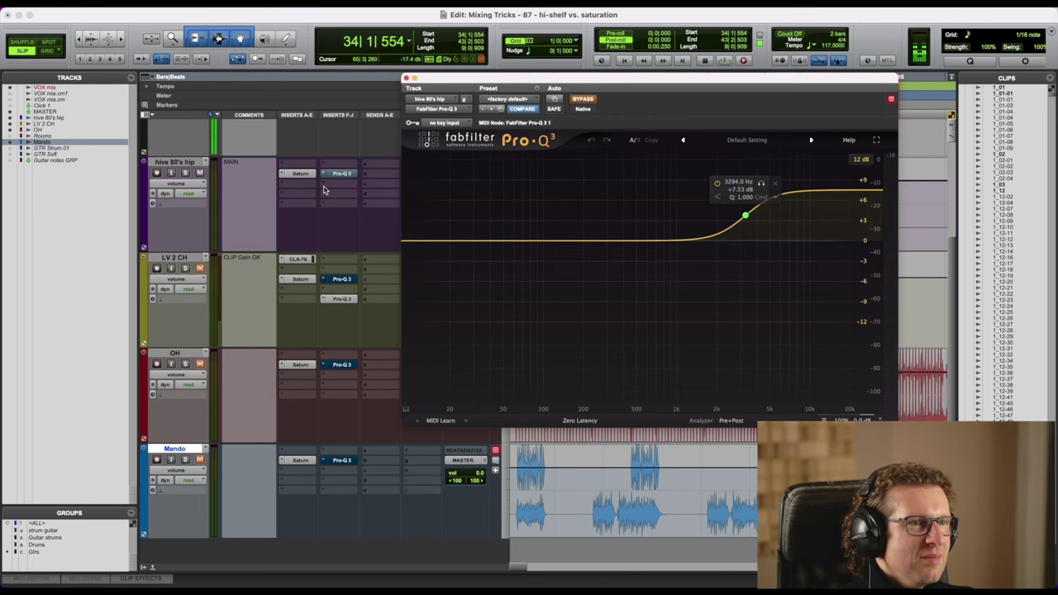
click(300, 174)
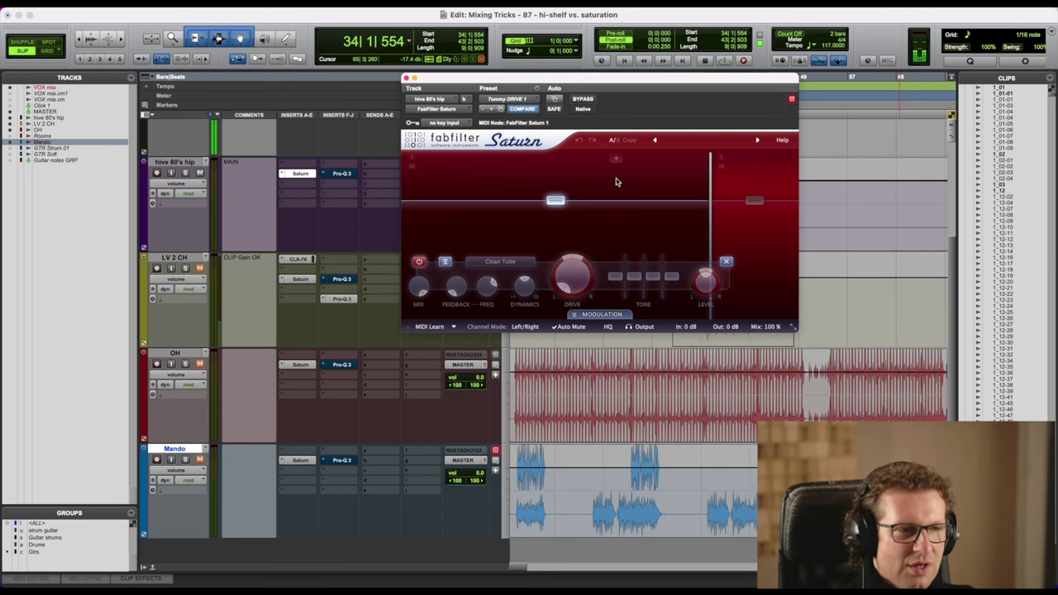
click(405, 79)
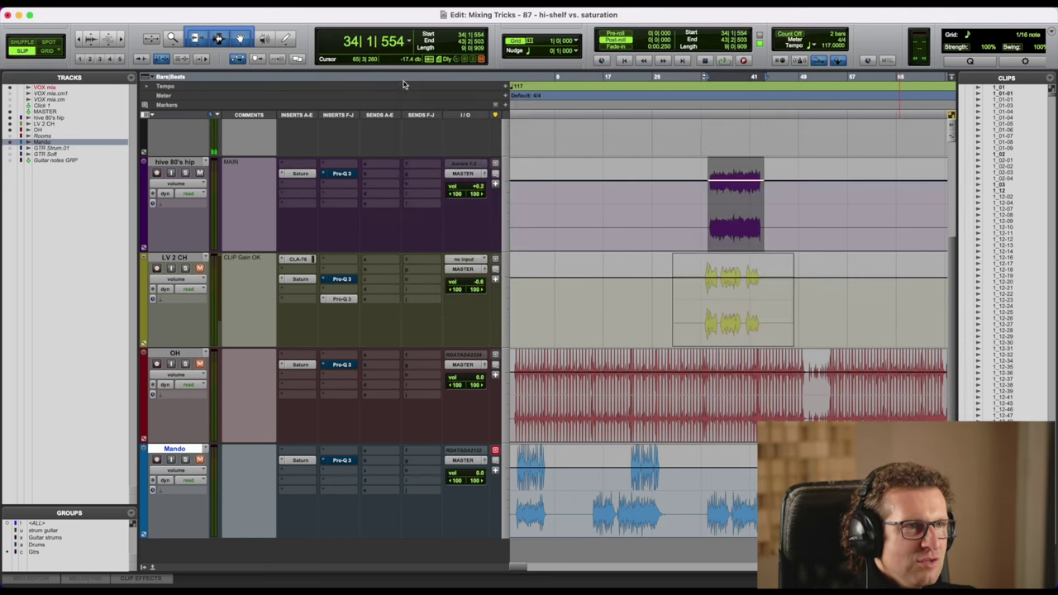
super+click(313, 173)
click(346, 208)
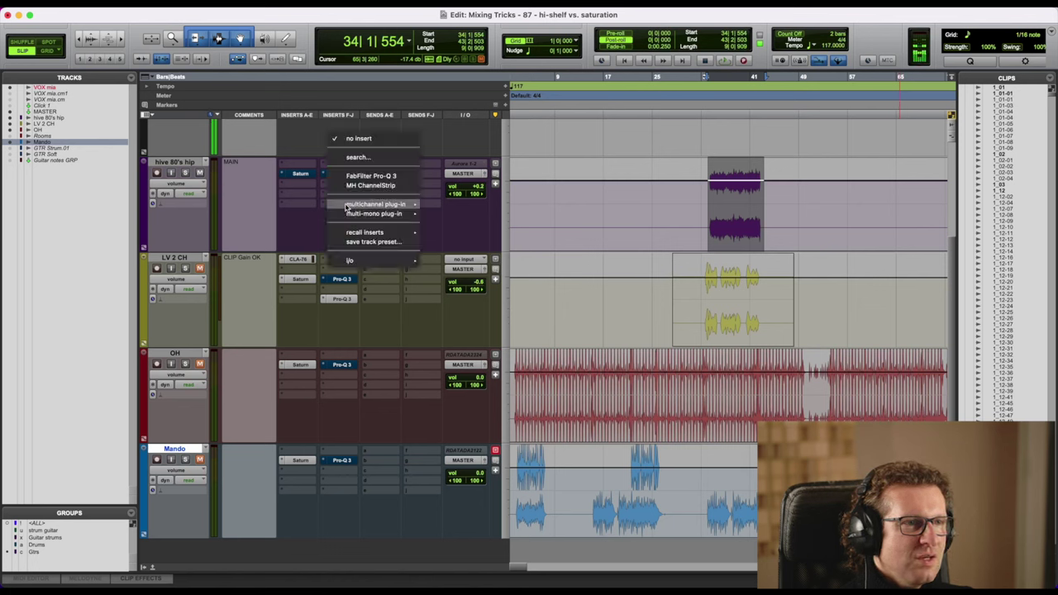
mouse_move(363, 205)
mouse_move(498, 396)
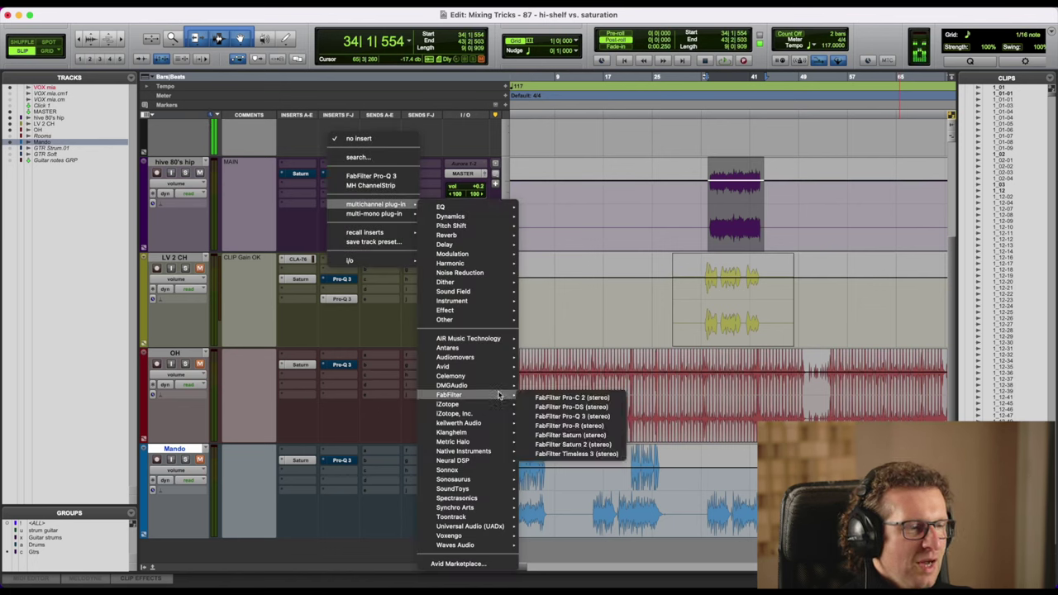
click(311, 175)
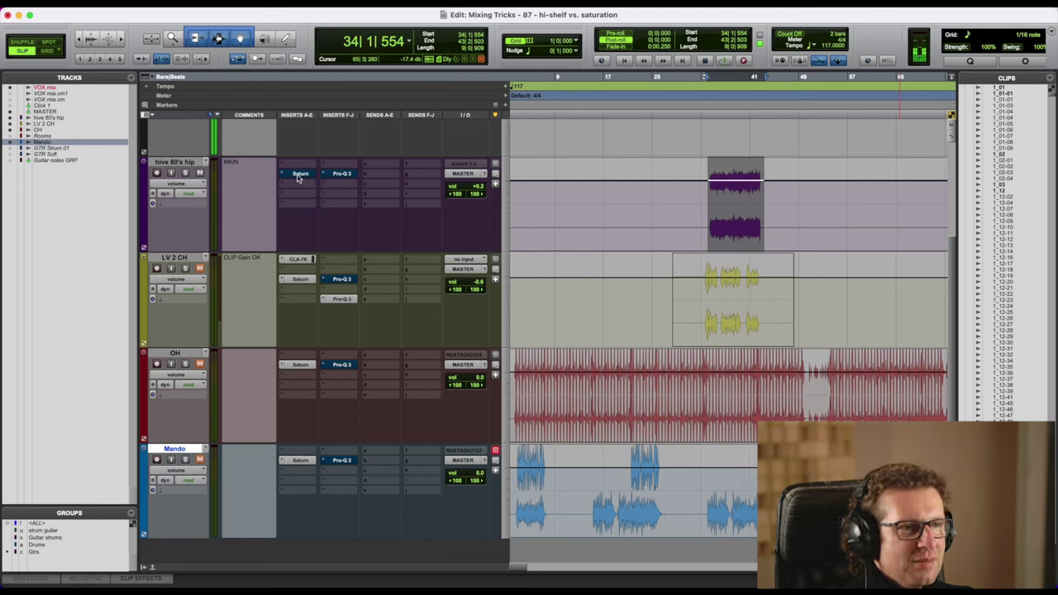
click(299, 174)
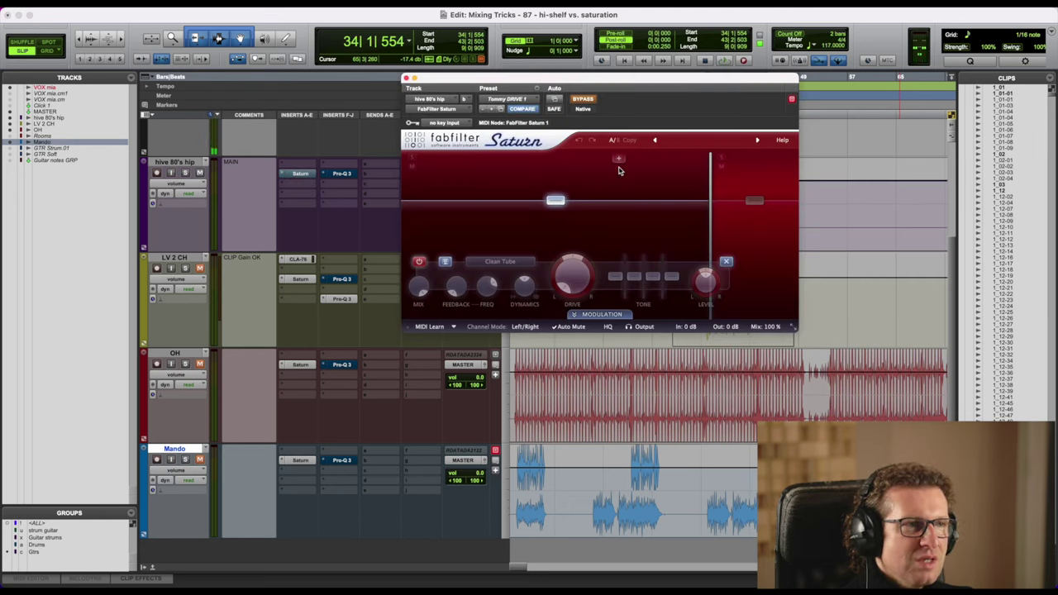
click(404, 78)
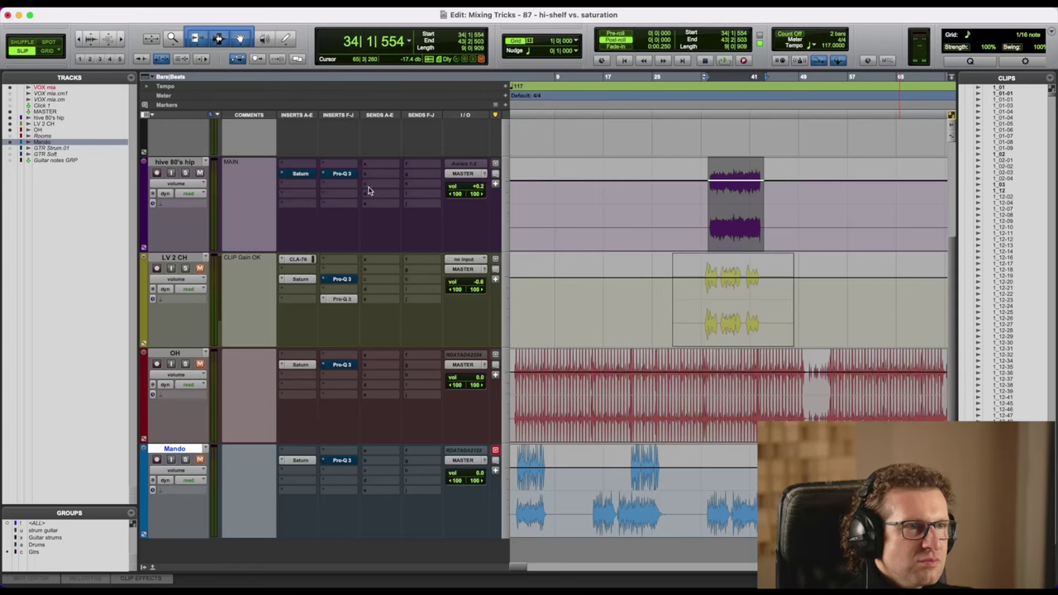
Insert the stereo FabFilter Saturn 2 on an empty slot of the hive 80's hip track and split its spectrum into two bands.
click(357, 205)
mouse_move(372, 204)
mouse_move(485, 393)
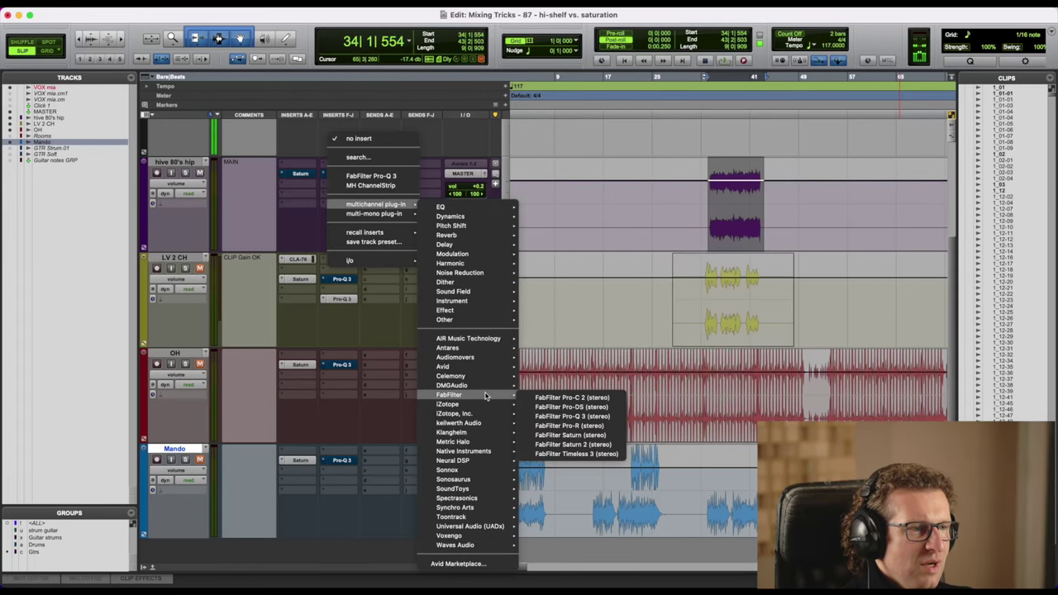
click(588, 446)
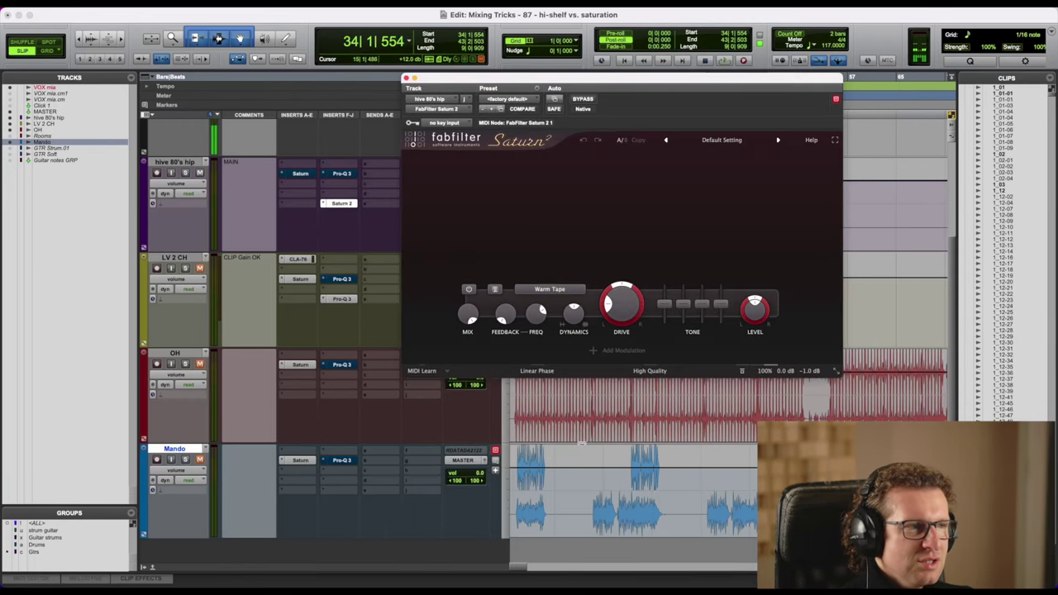
drag(597, 75, 421, 120)
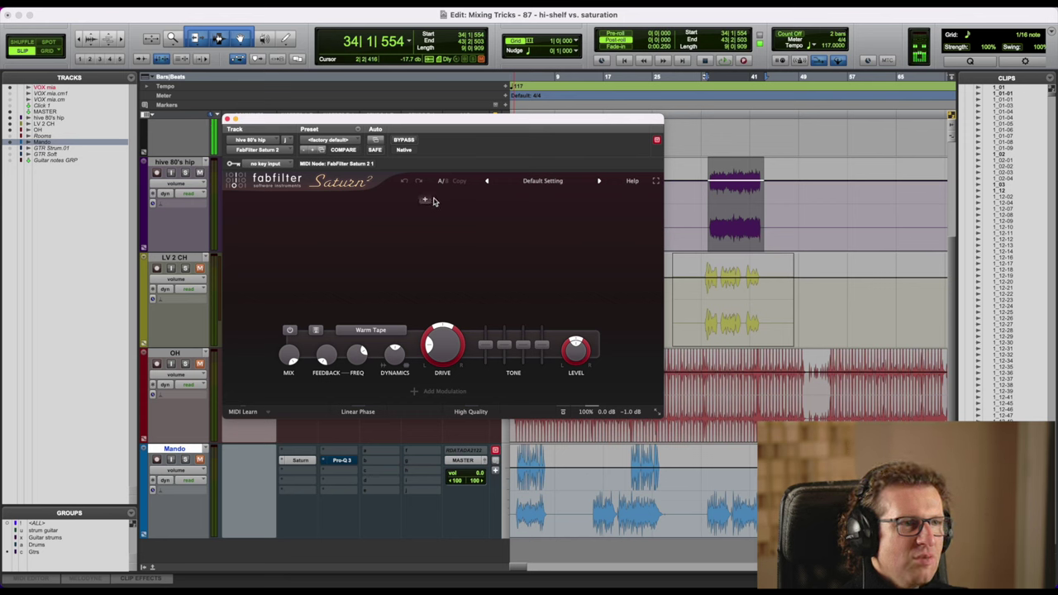
click(403, 202)
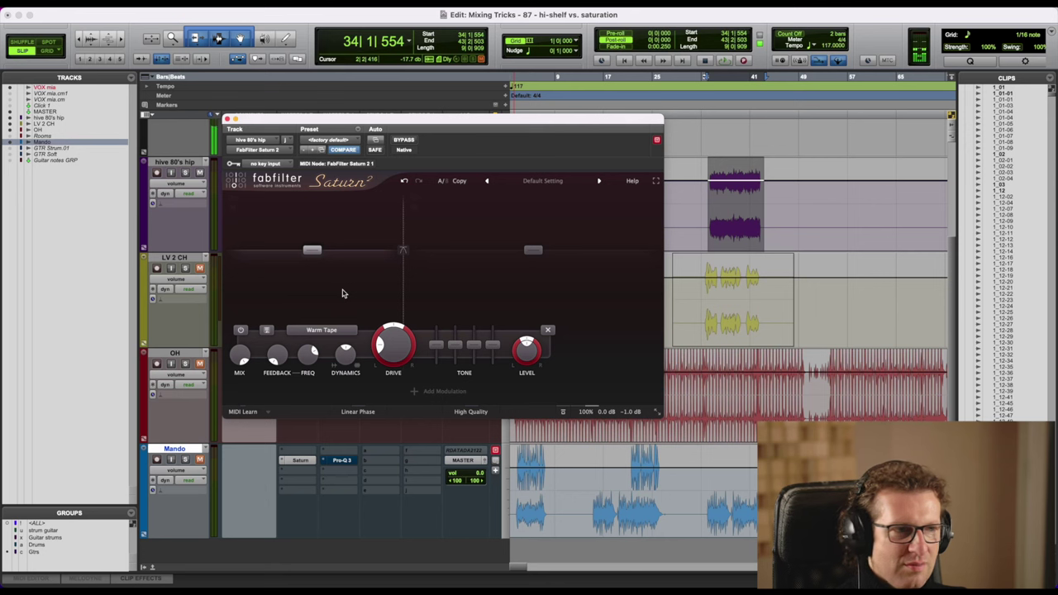
Raise the drive of Saturn 2's low band, keeping its Warm Tape style.
click(319, 329)
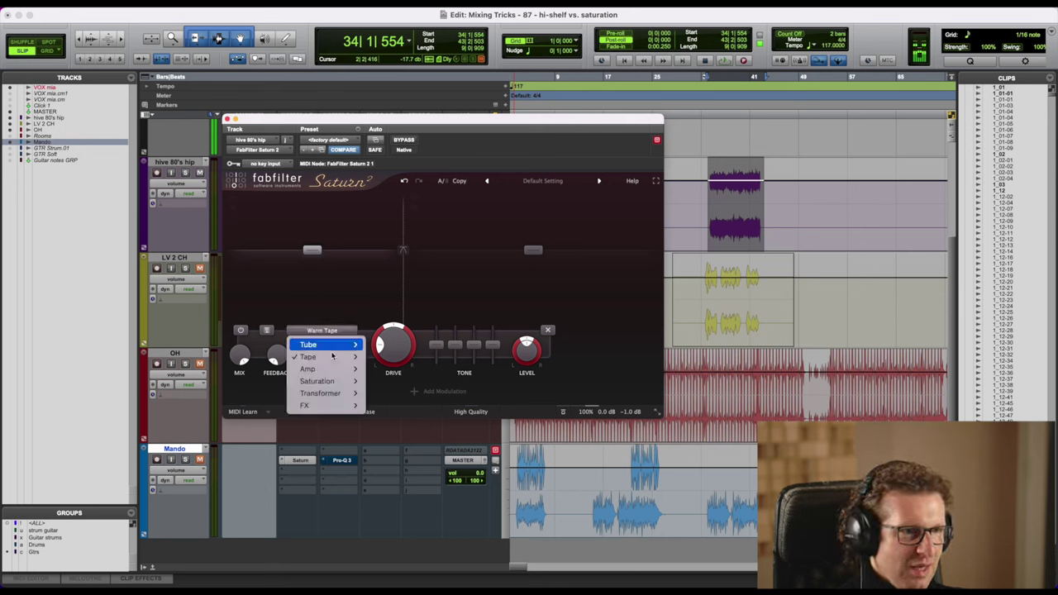
click(356, 381)
drag(385, 356, 389, 279)
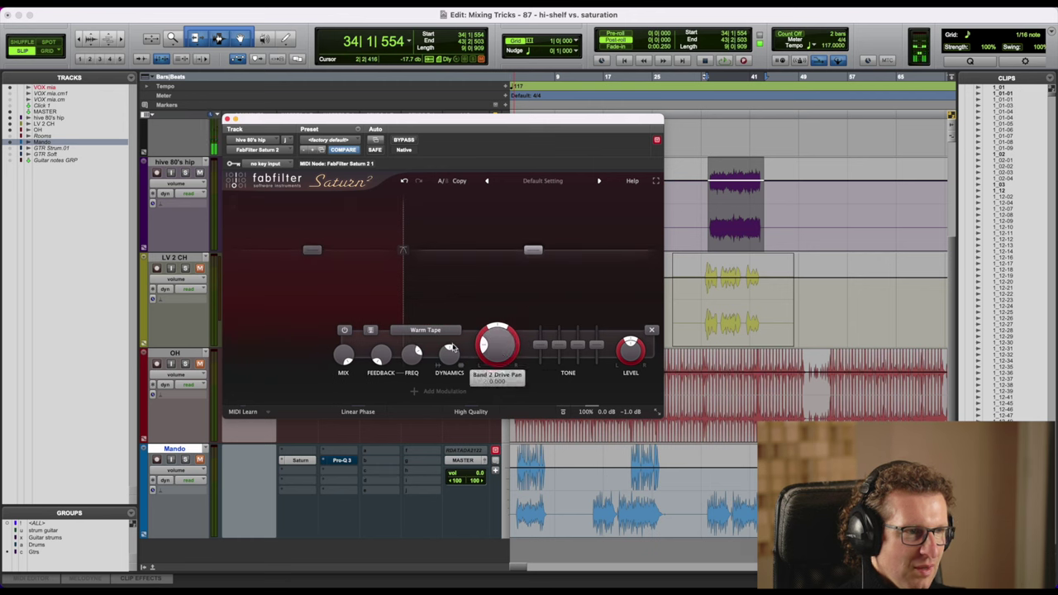
Give Saturn 2's high band the Gentle Saturation style, full 100% drive and boosted mid and treble tone.
click(426, 330)
mouse_move(438, 381)
click(502, 393)
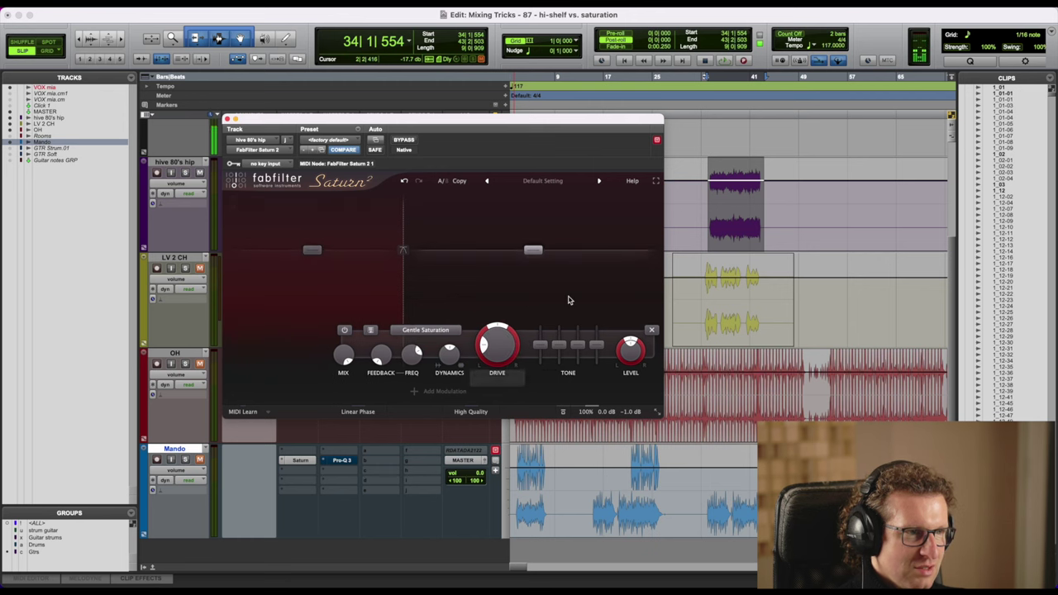
drag(577, 344, 556, 314)
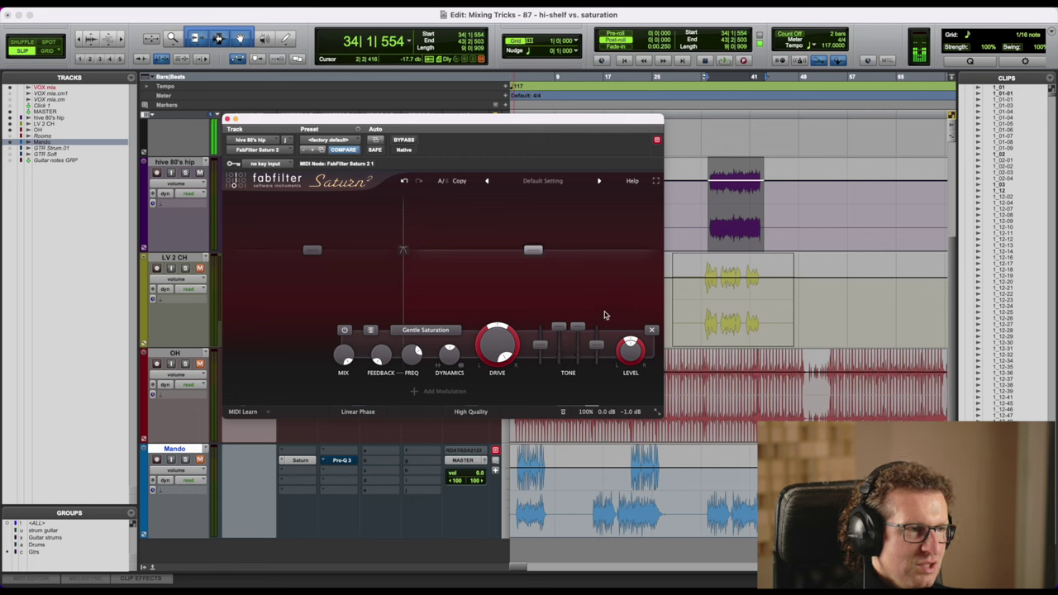
Bypass Saturn 2's low band and move the band crossover up to 18000 Hz.
click(329, 275)
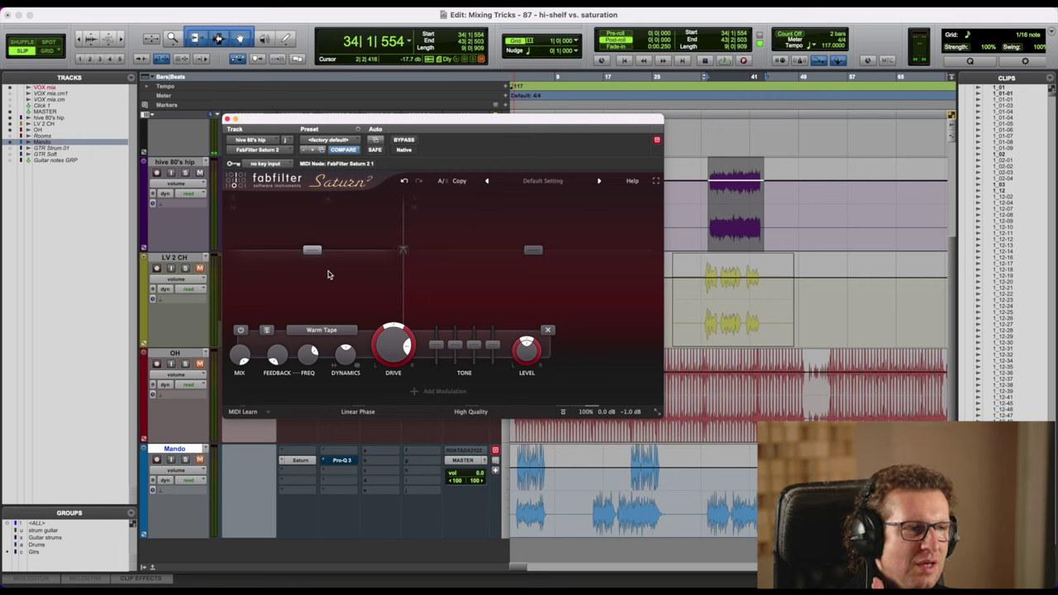
click(240, 331)
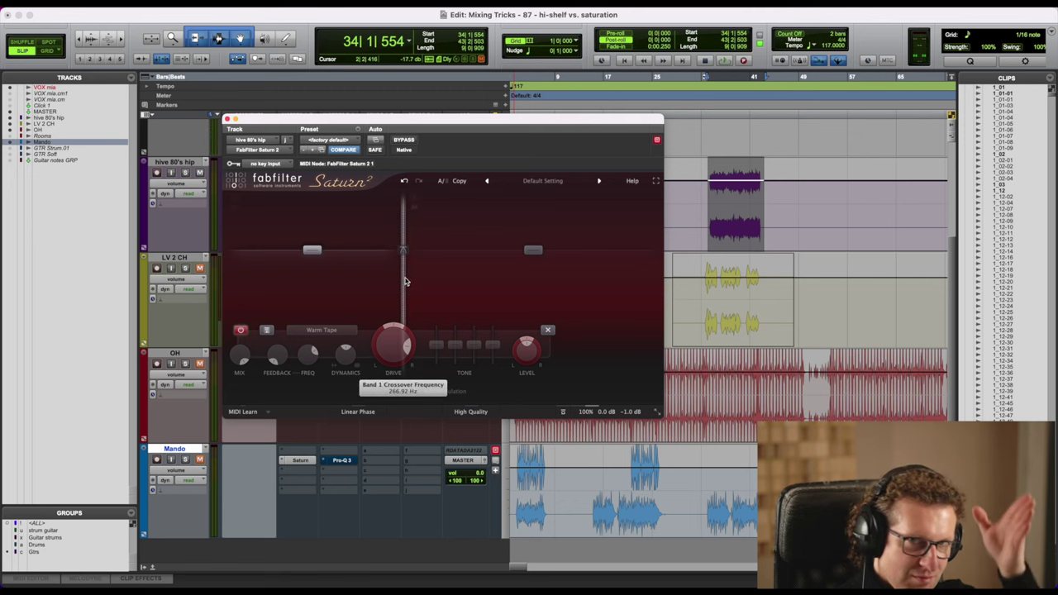
drag(404, 281, 638, 281)
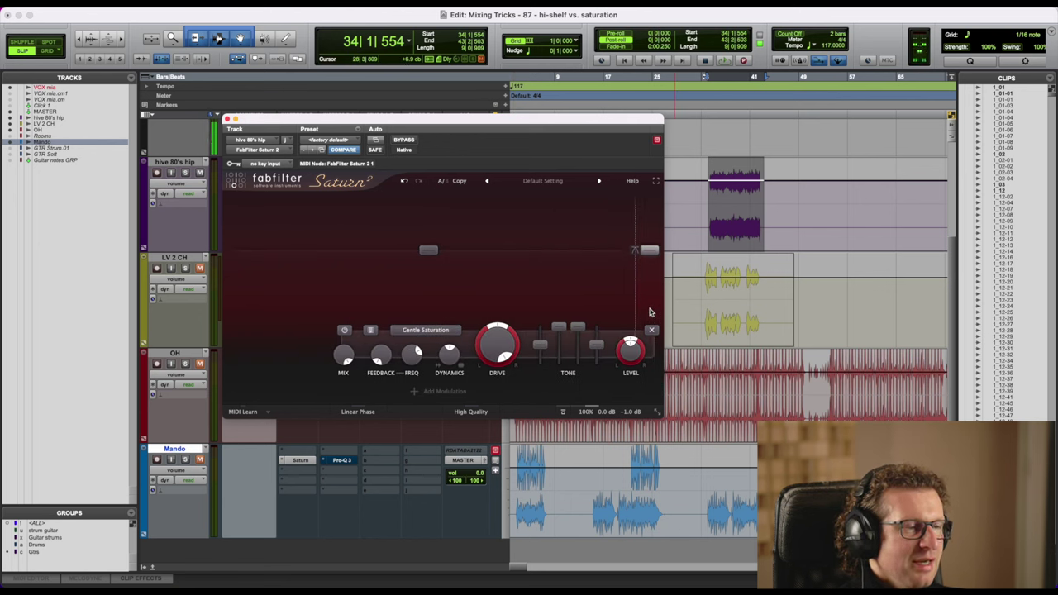
Set the high band's drive to 60% and reset its mid and treble tone to 0 dB.
mouse_move(492, 351)
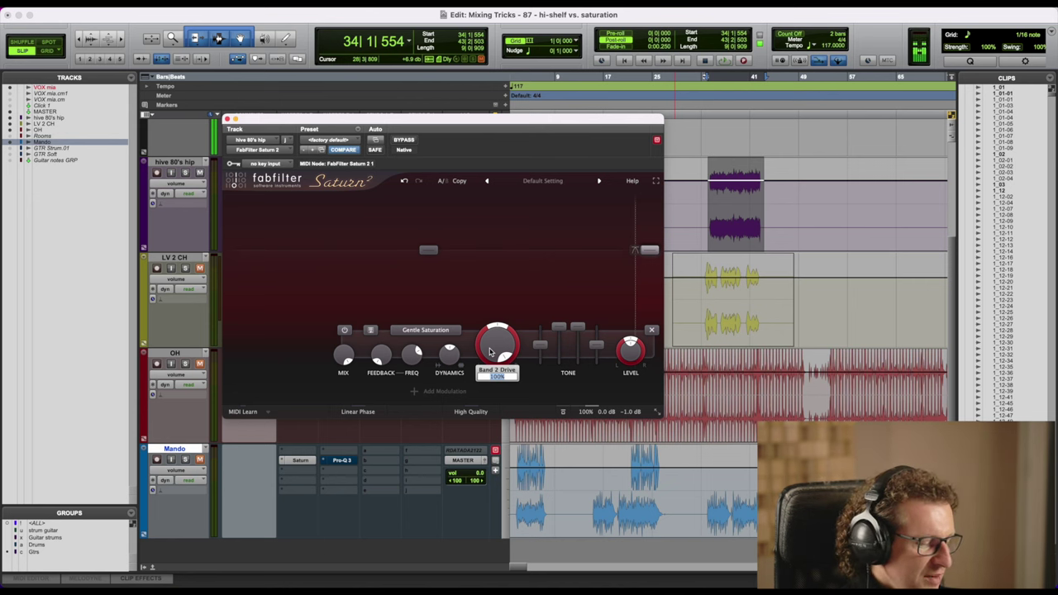
key(Return)
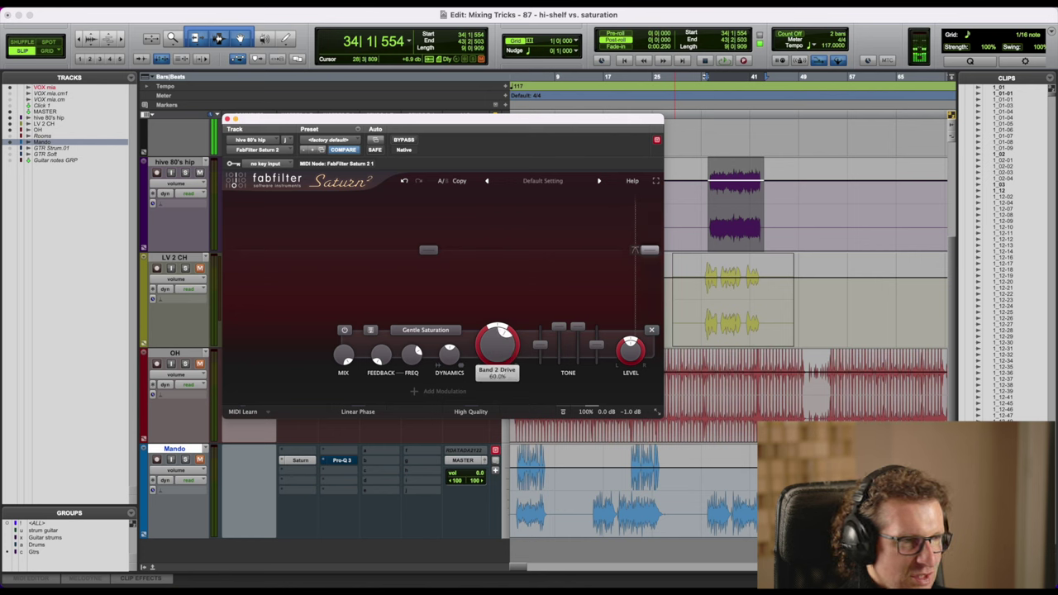
double_click(561, 329)
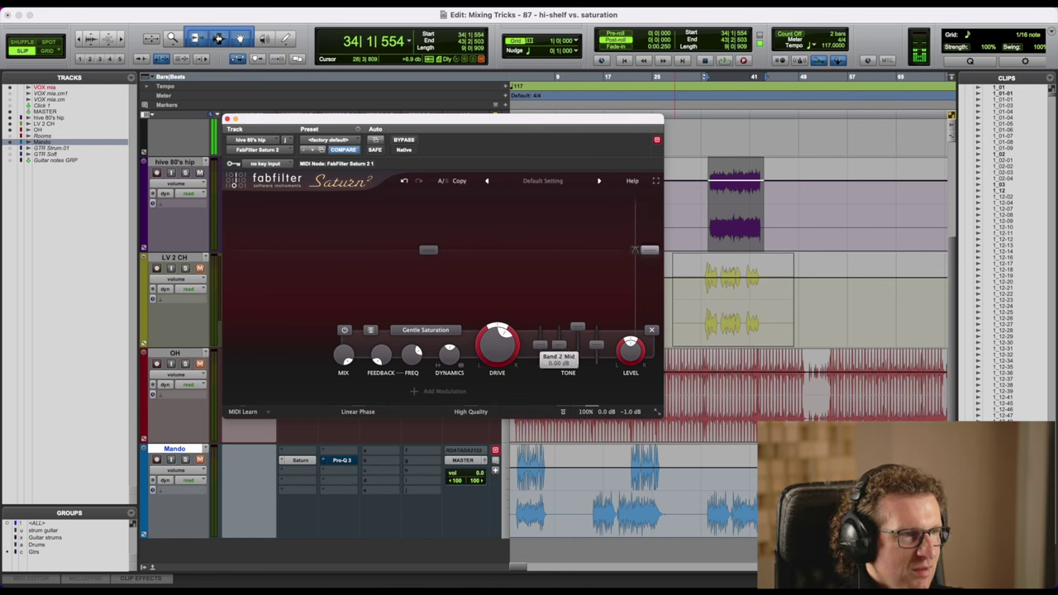
double_click(577, 328)
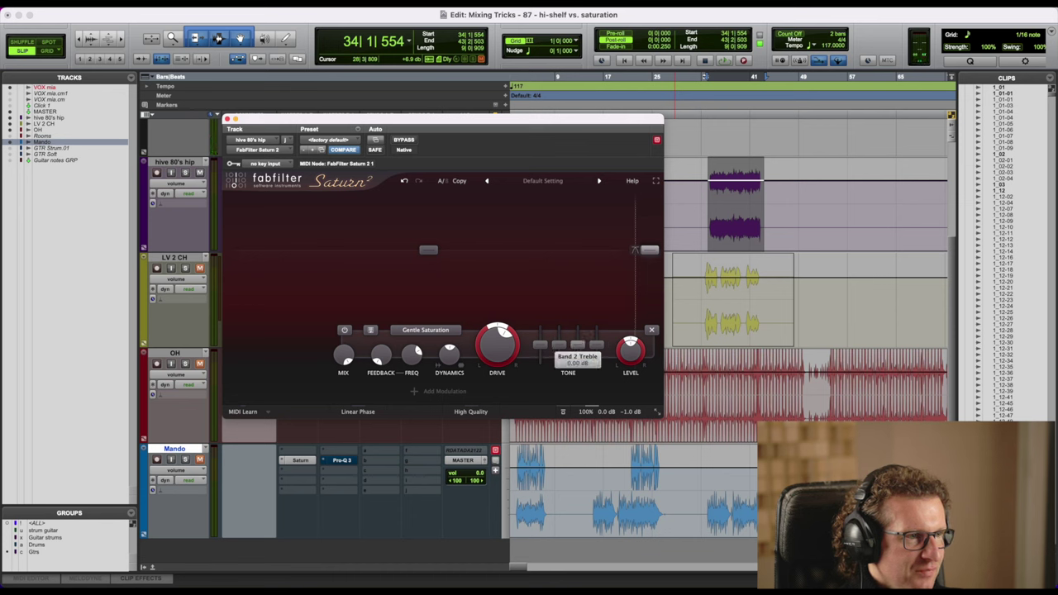
Change the high band's style to Heavy Saturation and move the plug-in window clear of the track's inserts.
click(425, 330)
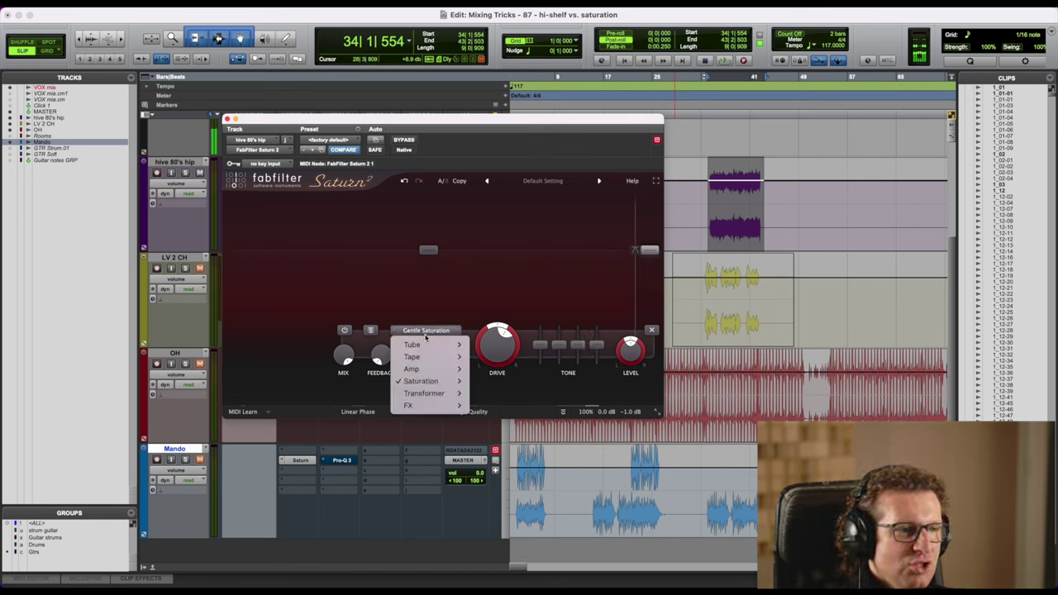
mouse_move(423, 380)
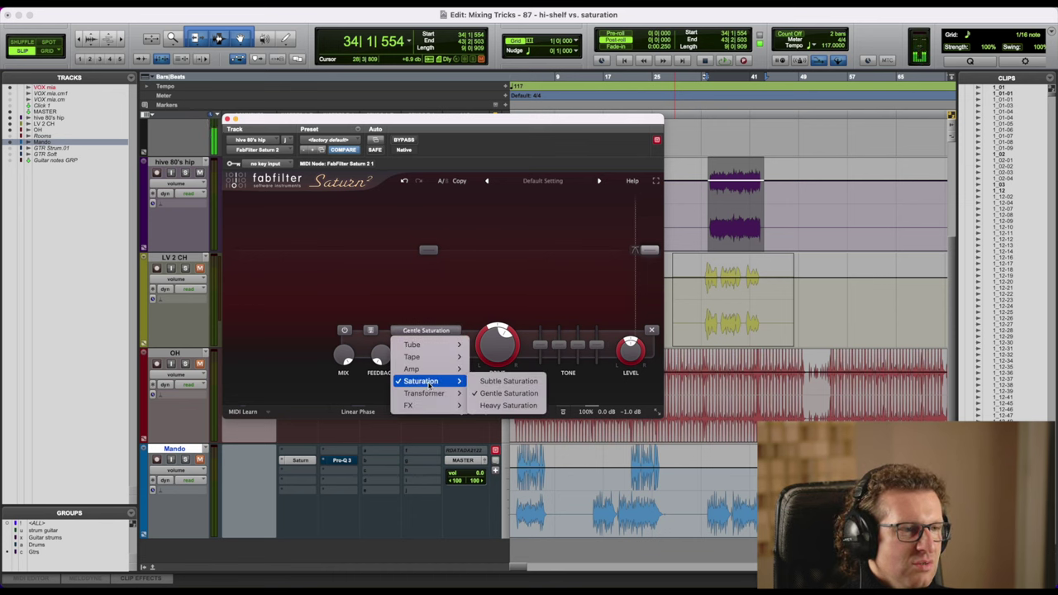
click(521, 405)
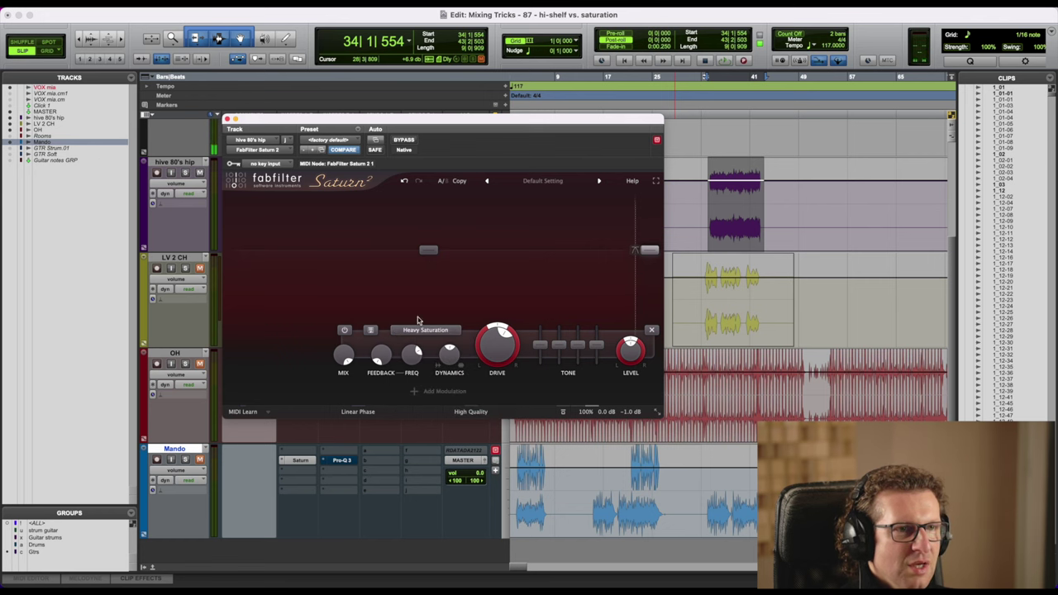
drag(445, 120, 390, 259)
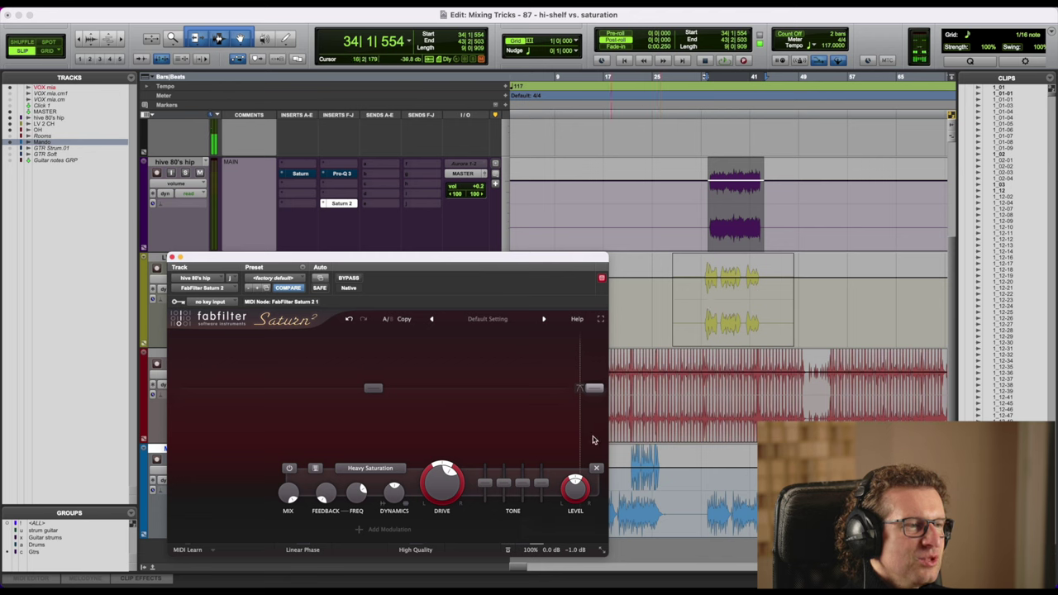
Sweep the band crossover down to 40 Hz and back up, and repeat the downward sweep while playing the selected passage.
drag(581, 437, 207, 418)
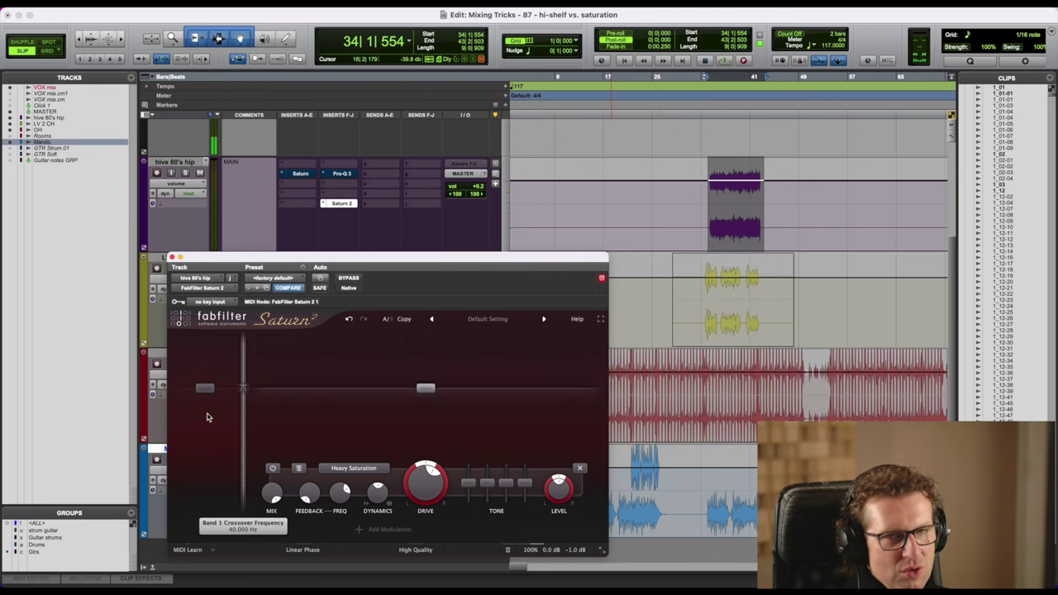
drag(111, 413, 589, 414)
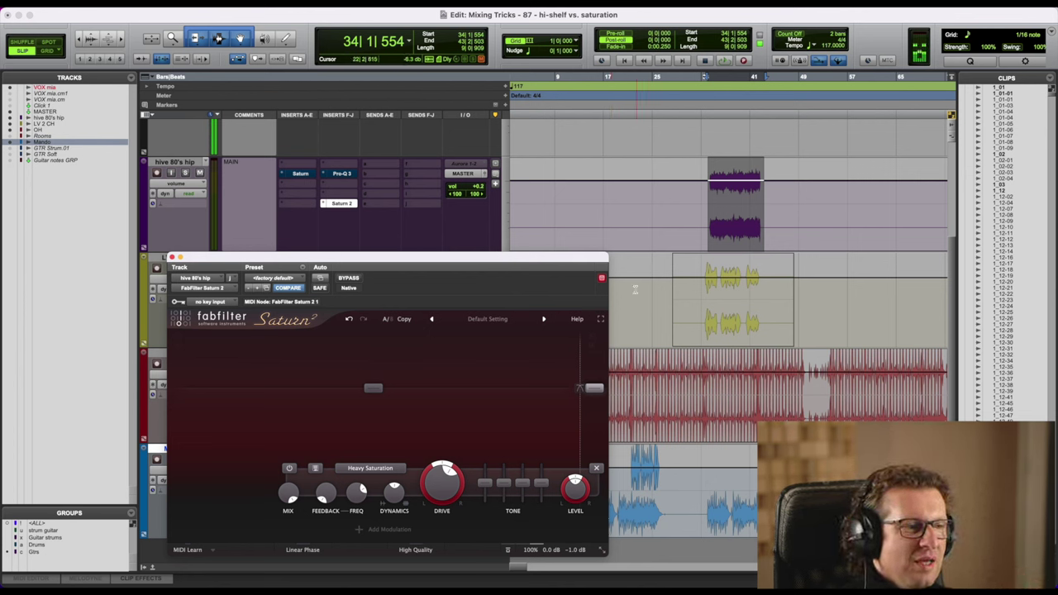
key(space)
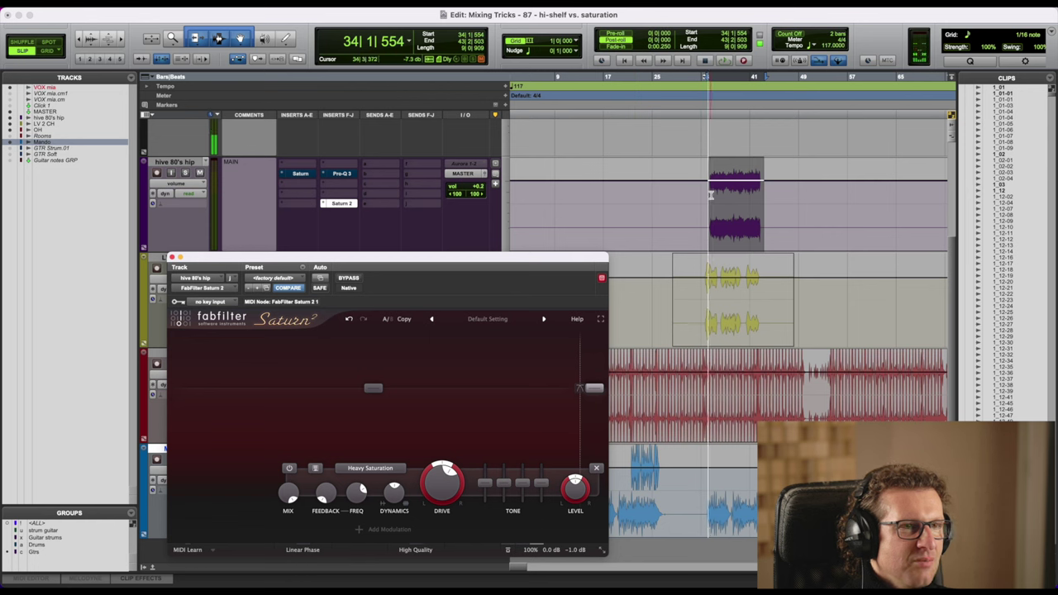
drag(581, 428, 168, 415)
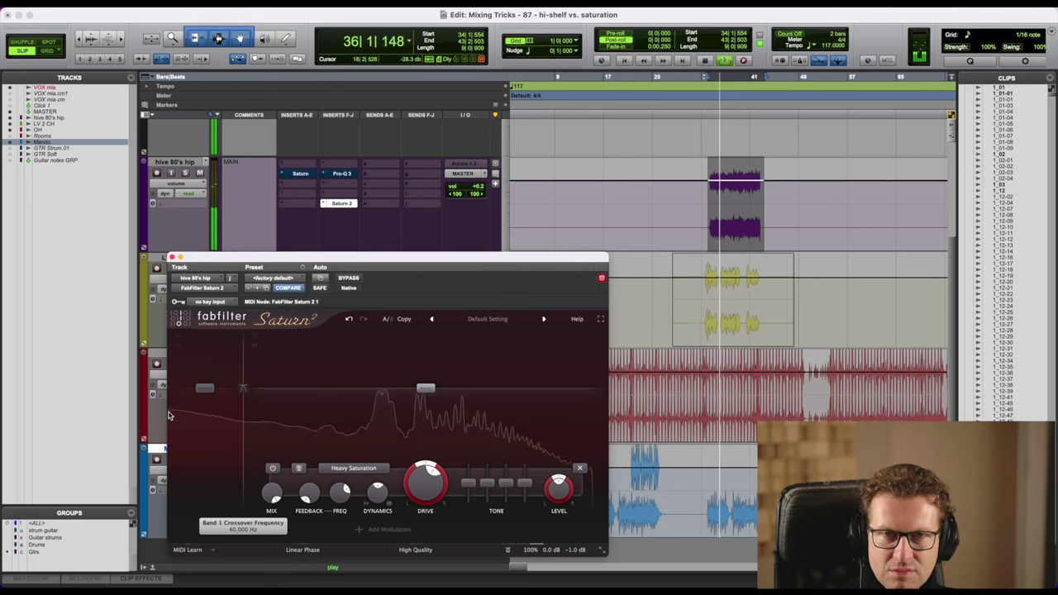
drag(423, 257, 443, 184)
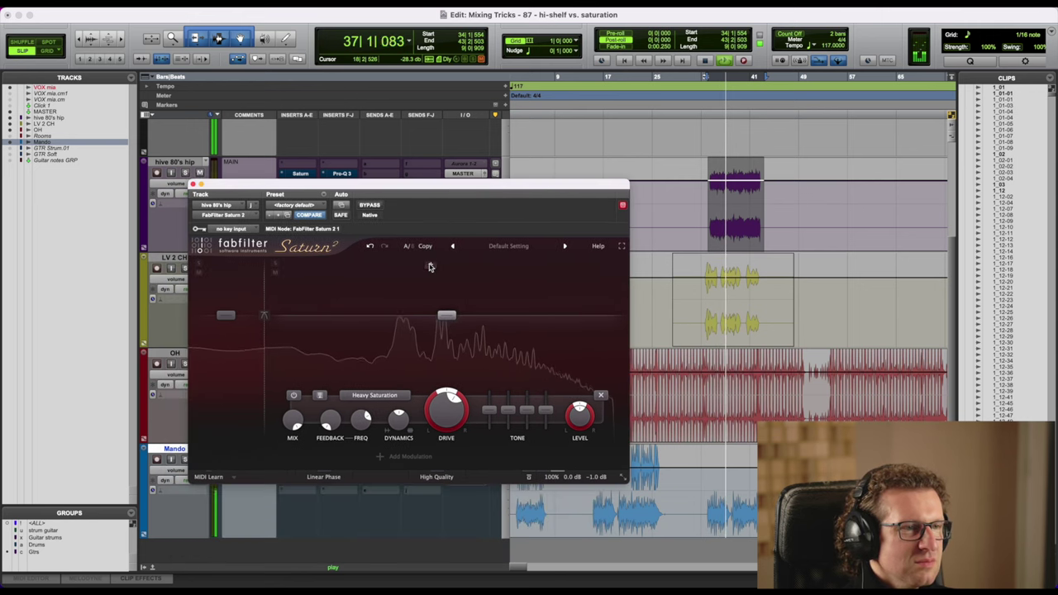
key(space)
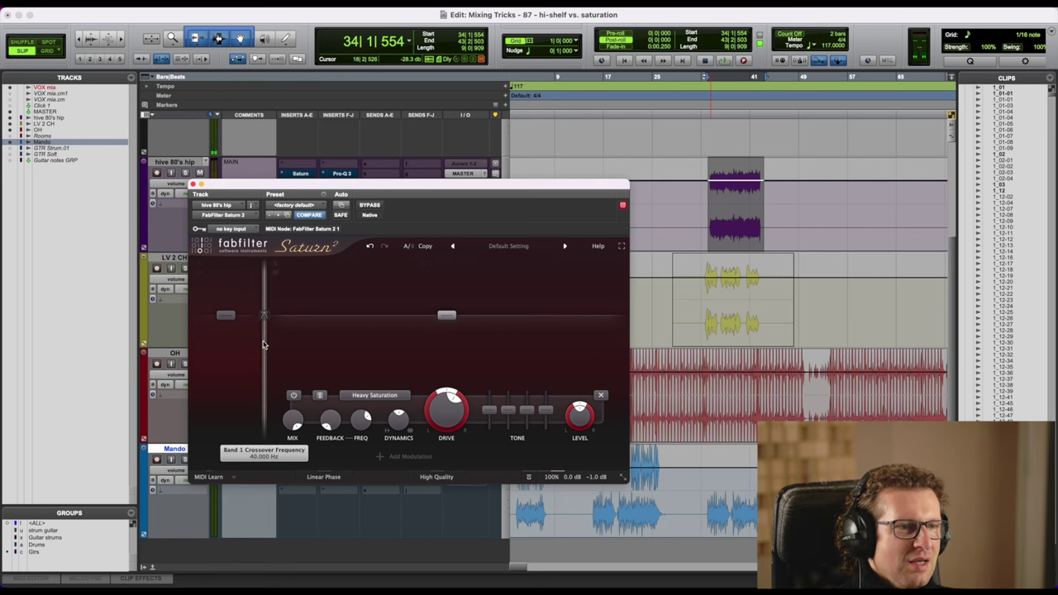
Return the crossover to 18000 Hz, play the selected passage and lower the crossover to about 9300 Hz.
drag(301, 368, 879, 344)
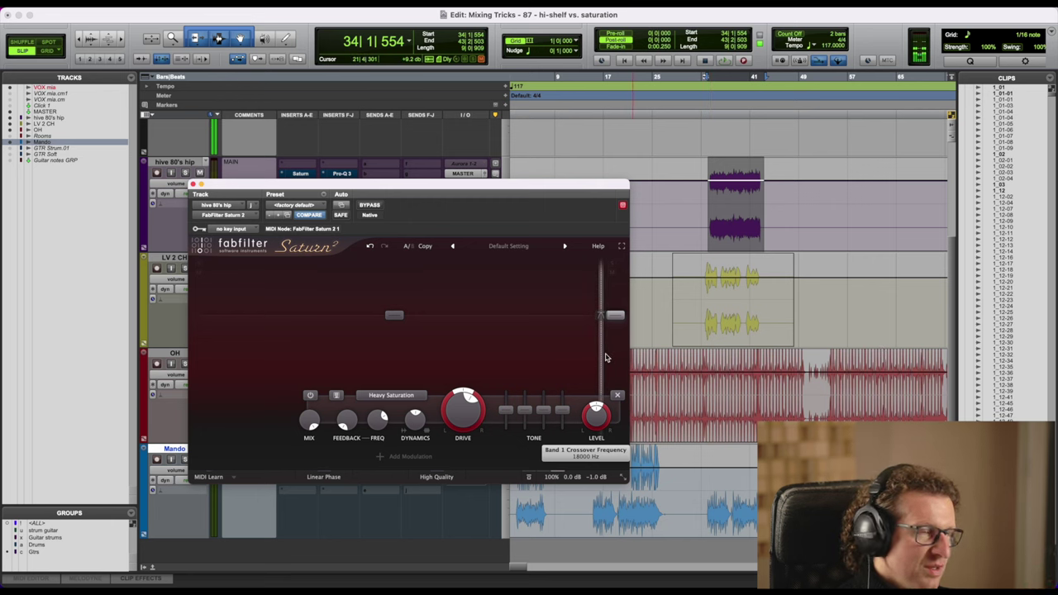
key(space)
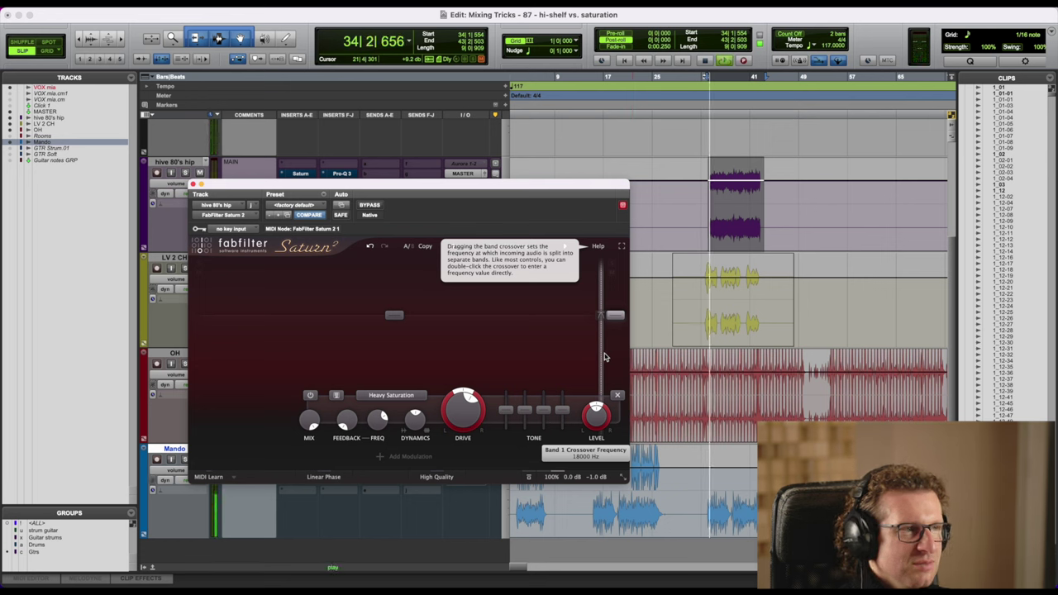
drag(604, 357, 565, 347)
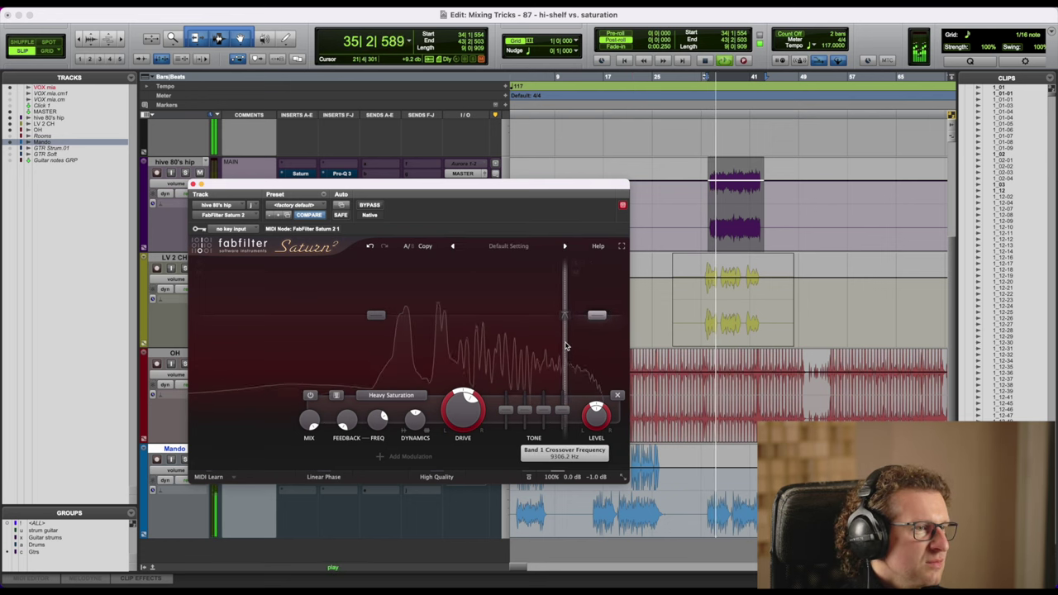
Bypass and re-engage Saturn 2 during playback to compare the sound, and stop the playback.
click(372, 207)
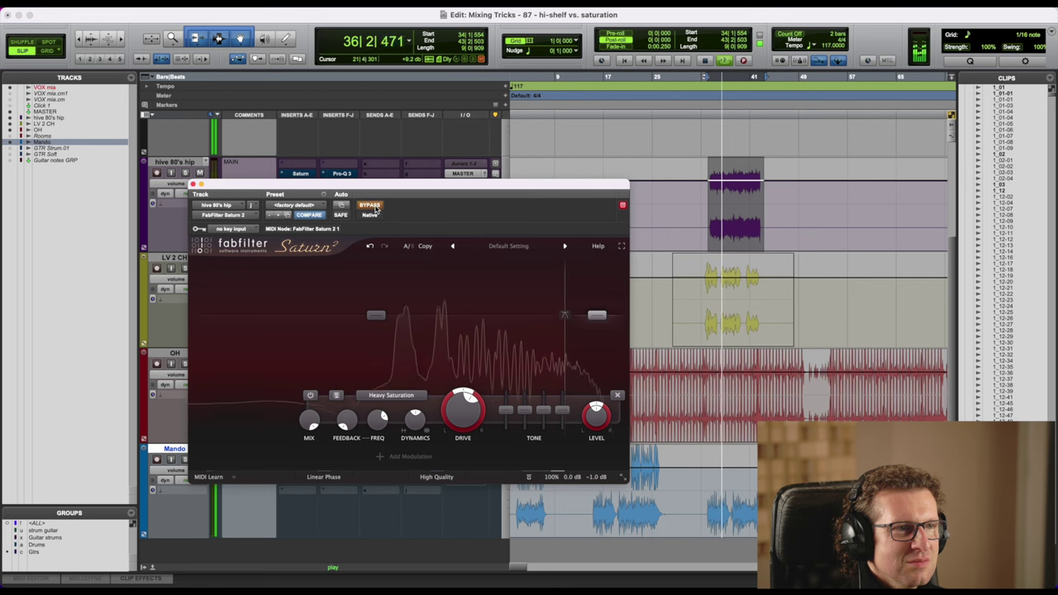
click(372, 207)
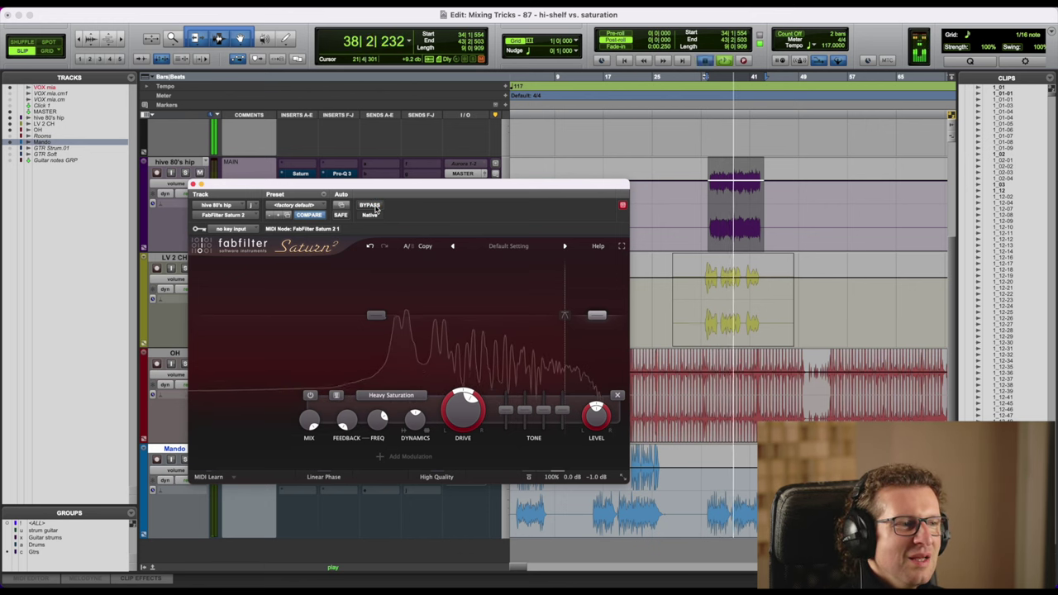
key(space)
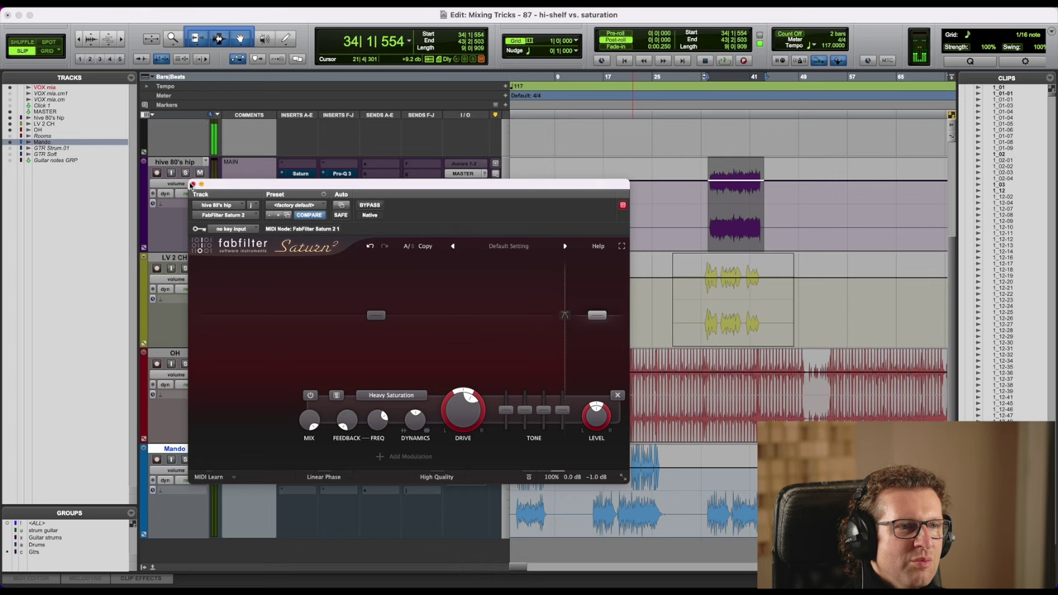
Close Saturn 2, review the Pro-Q 3 shelf curve and the original Saturn's high-band settings, and close the plug-in window.
click(192, 184)
click(344, 173)
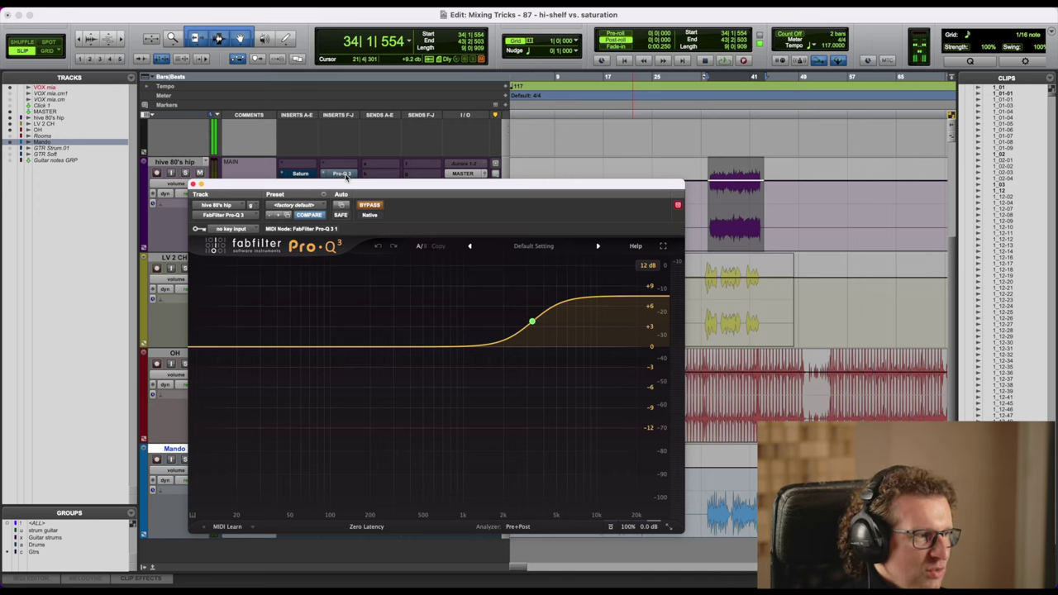
click(301, 174)
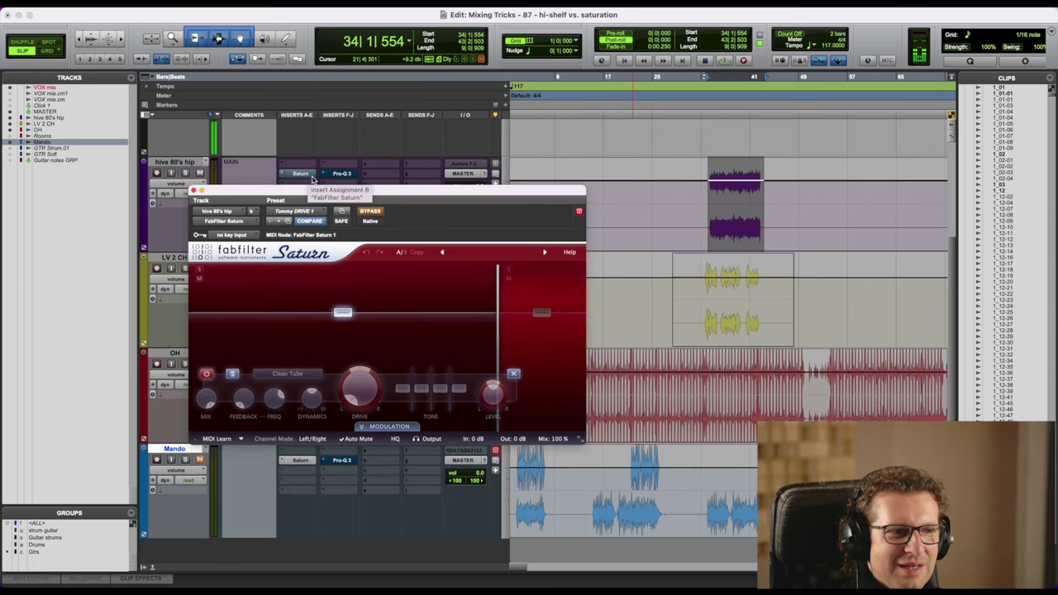
click(540, 352)
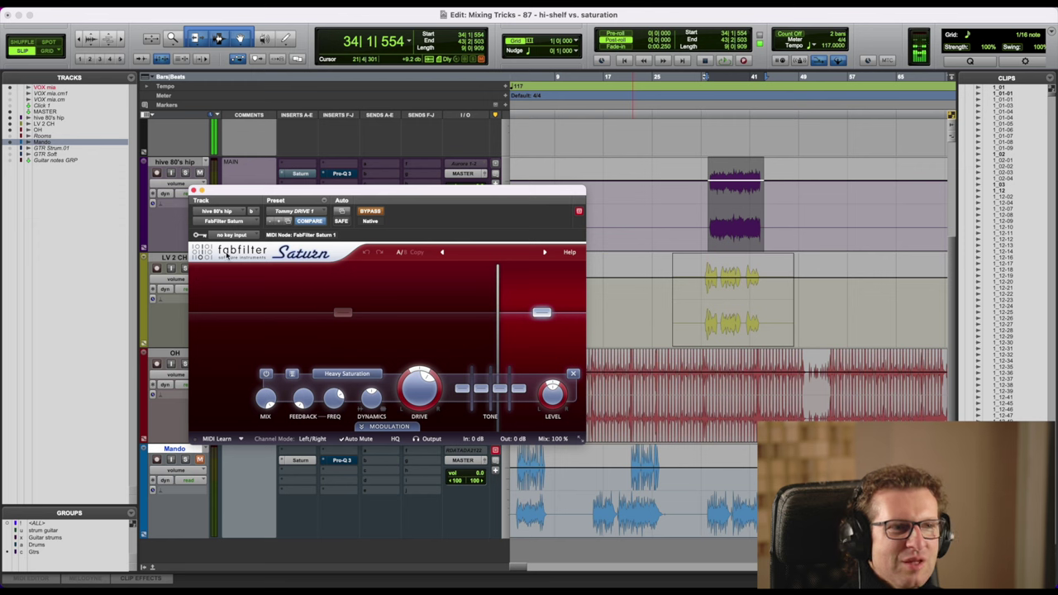
click(193, 190)
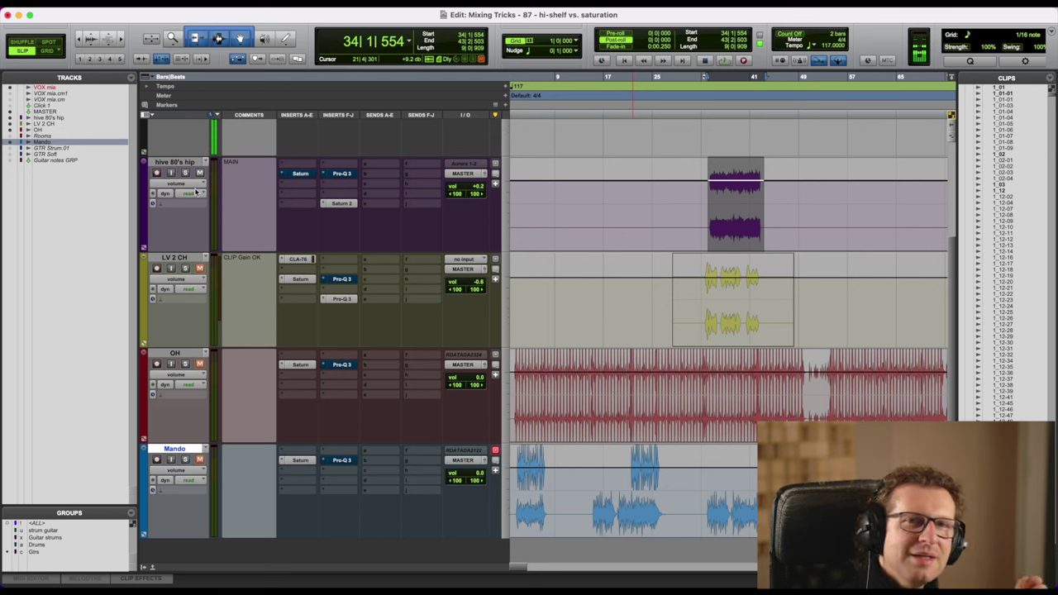
Review the Saturn band setup and the Pro-Q 3 high-shelf curve on the hive 80's hip track, and close the plug-in window.
click(309, 174)
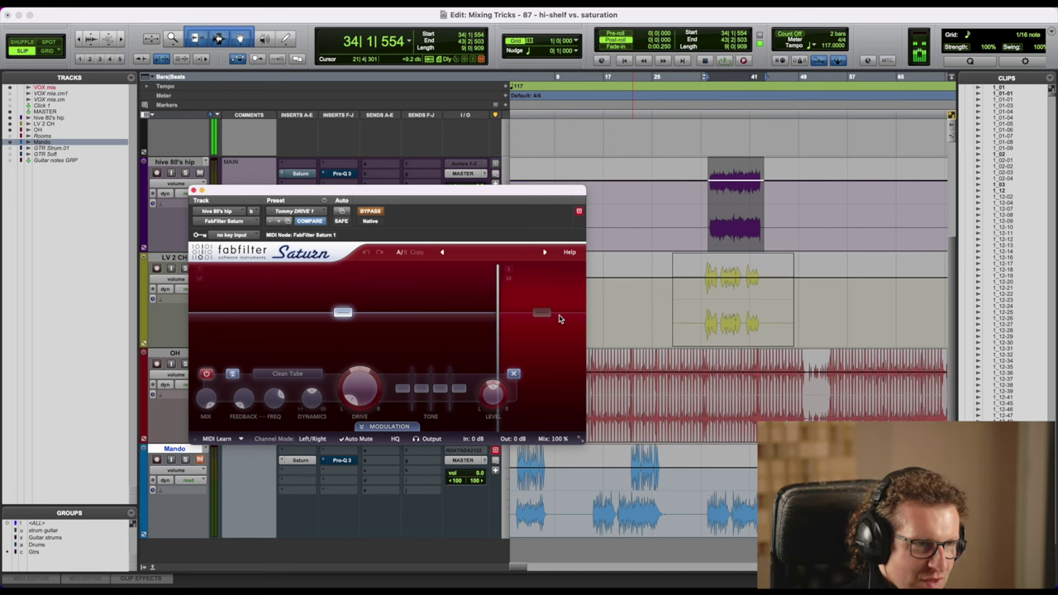
click(336, 175)
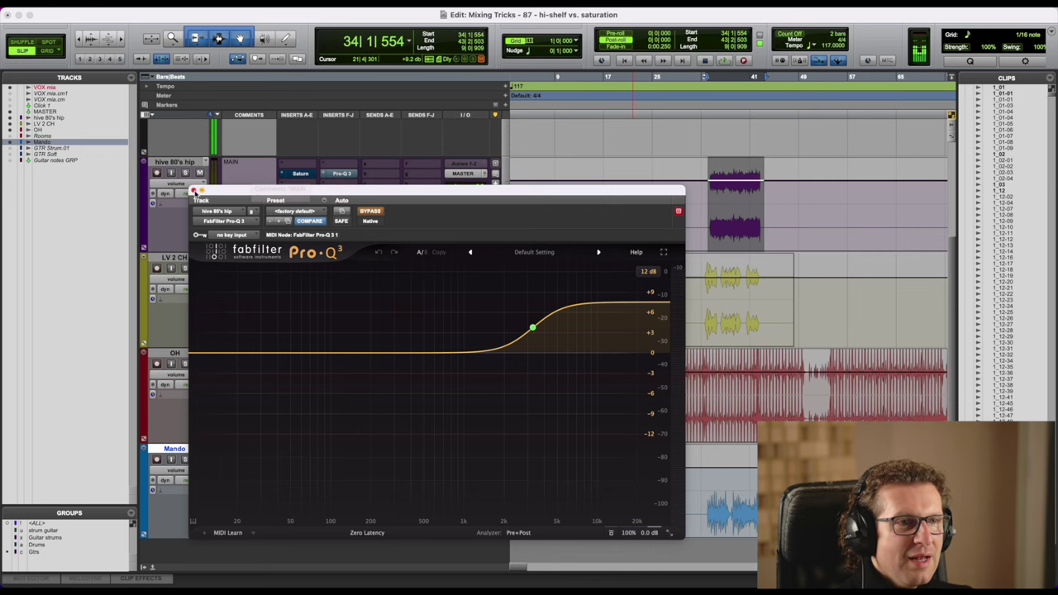
click(194, 191)
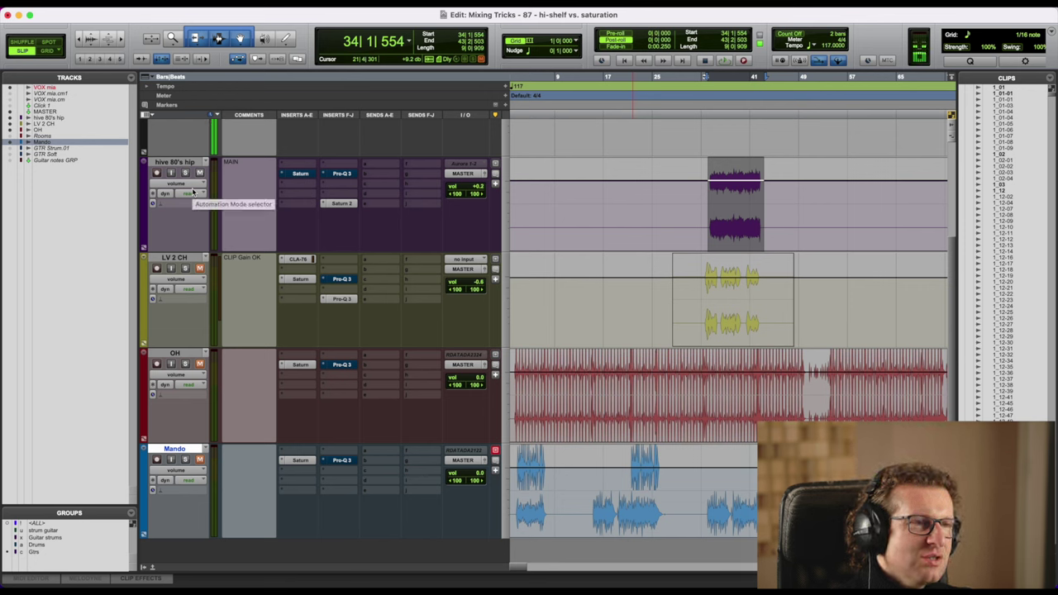
Remove the inactive Saturn 2 insert from the hive 80's hip track.
click(322, 206)
click(323, 138)
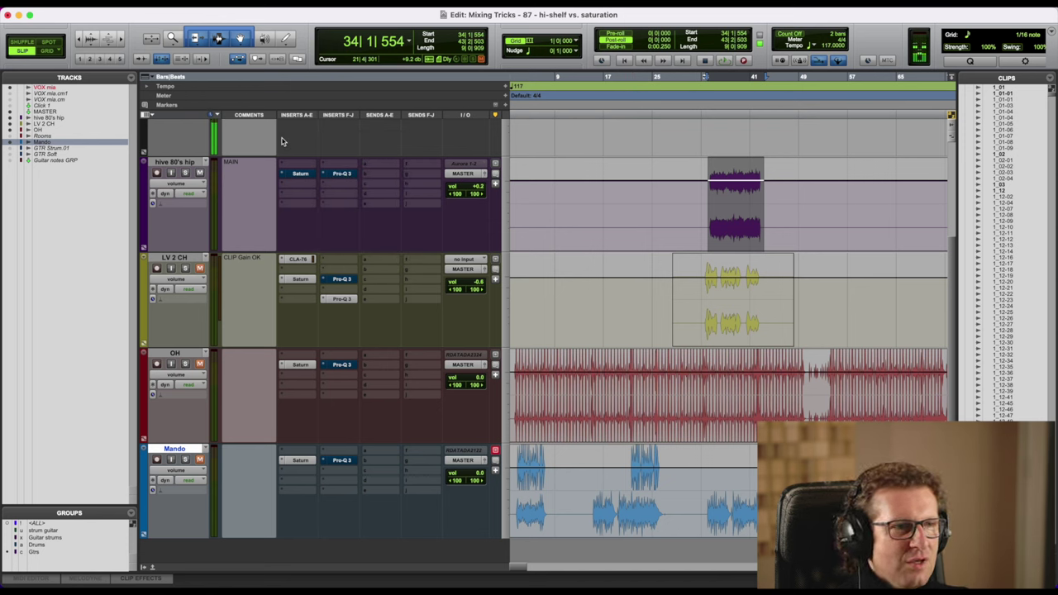
Flip between the hive track's Saturn and Pro-Q 3 windows to compare their settings, and close the plug-in window.
click(298, 174)
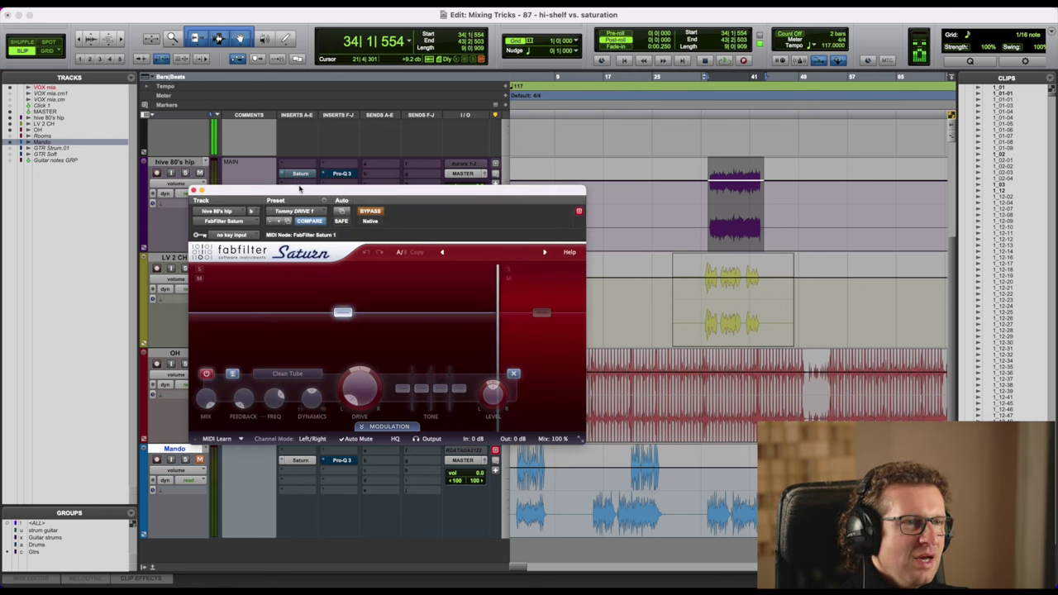
drag(300, 189, 296, 225)
click(341, 174)
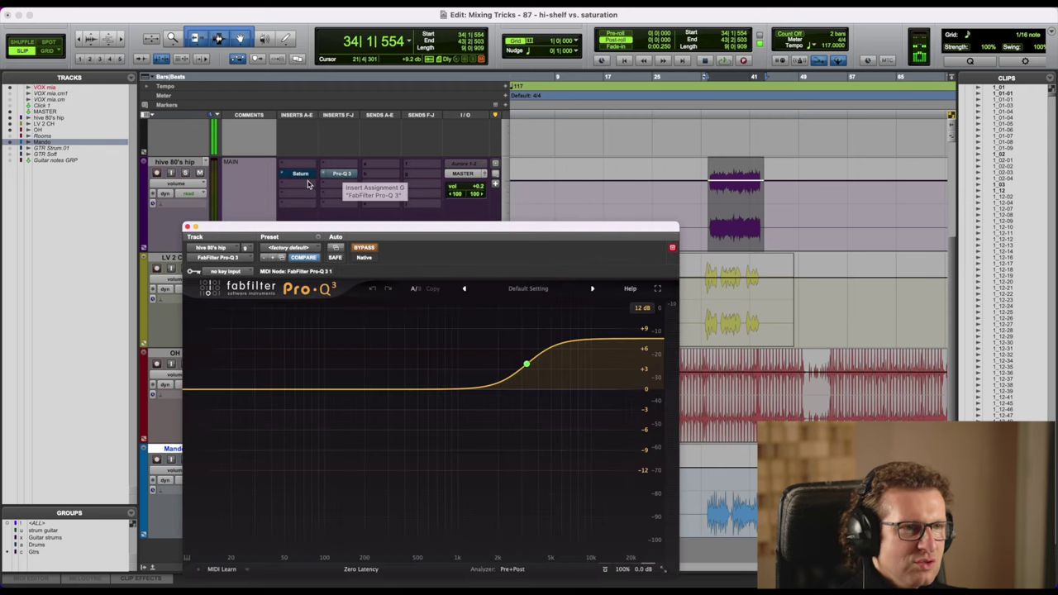
click(308, 175)
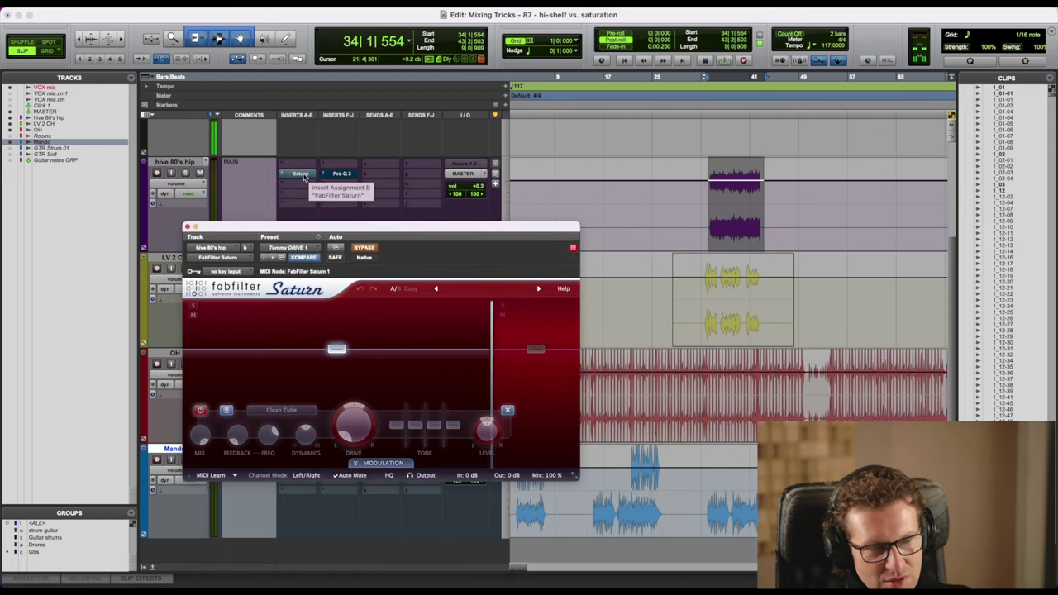
click(187, 226)
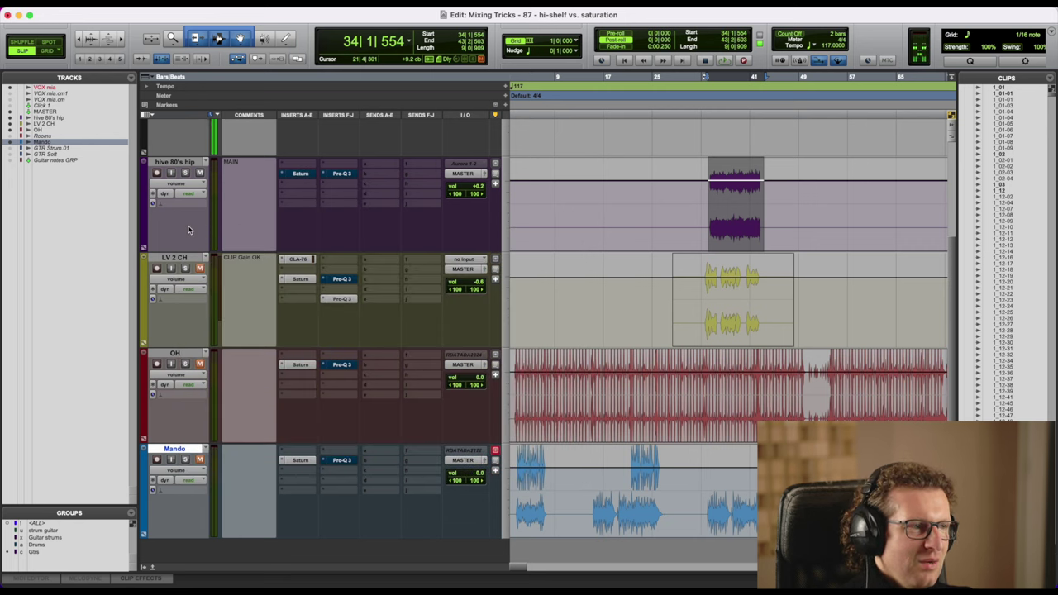
Select the hive 80's hip passage from about bar 34 to bar 43 and play it.
scroll(658, 461, down, 2)
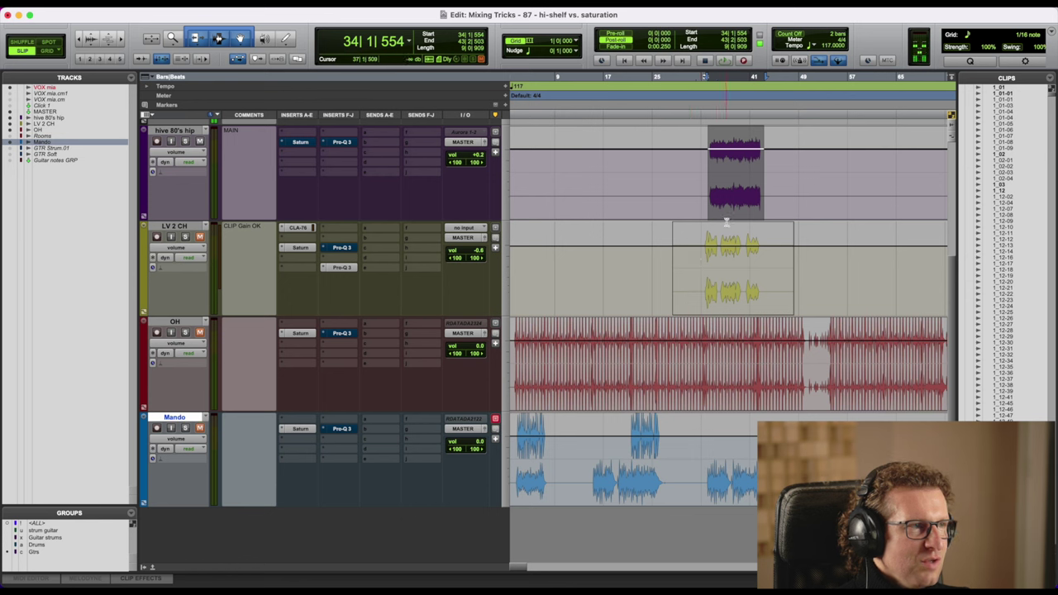
click(709, 172)
drag(709, 171, 763, 170)
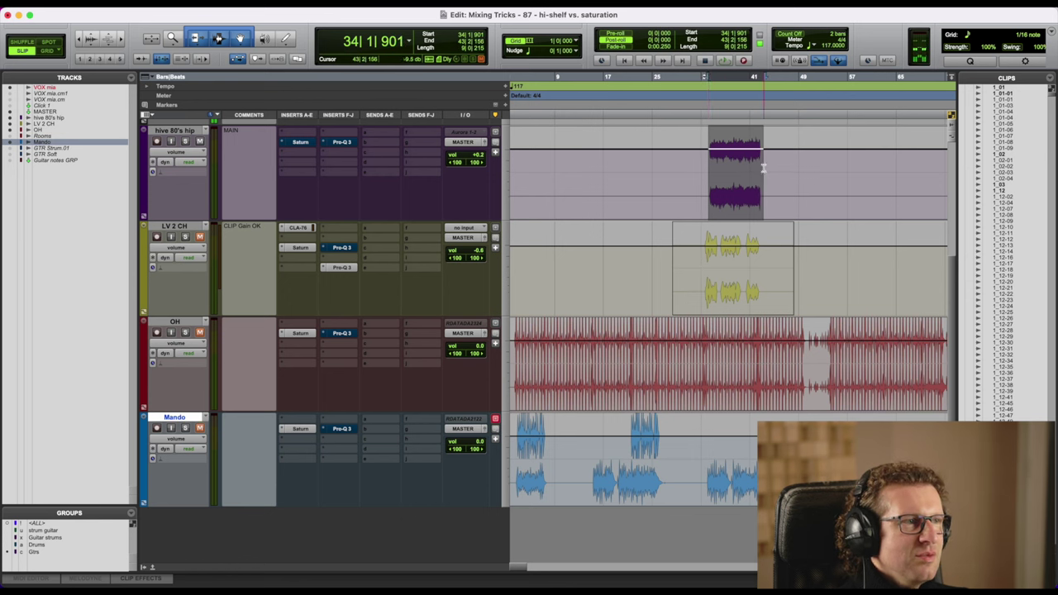
key(space)
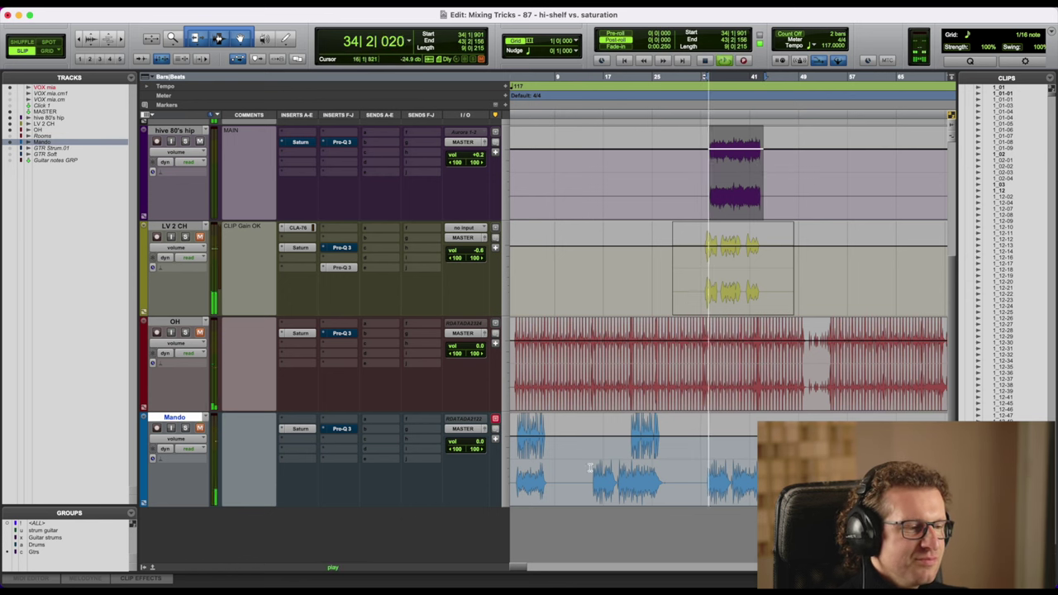
Examine the playing passage in DigiCheck's spectrum analyser, put the analyser away and stop the playback.
drag(486, 590, 462, 102)
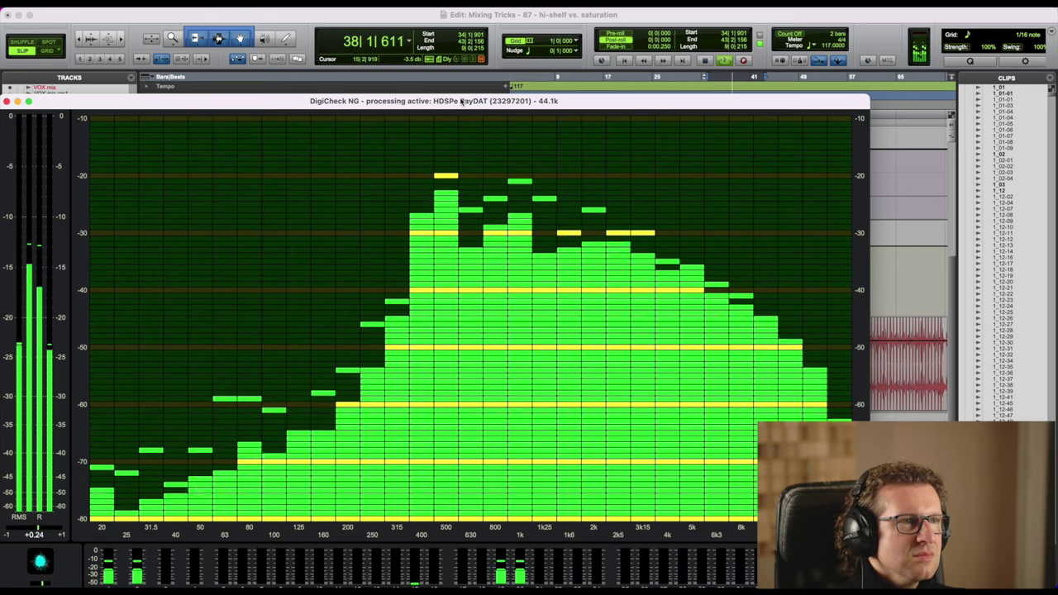
drag(462, 101, 529, 591)
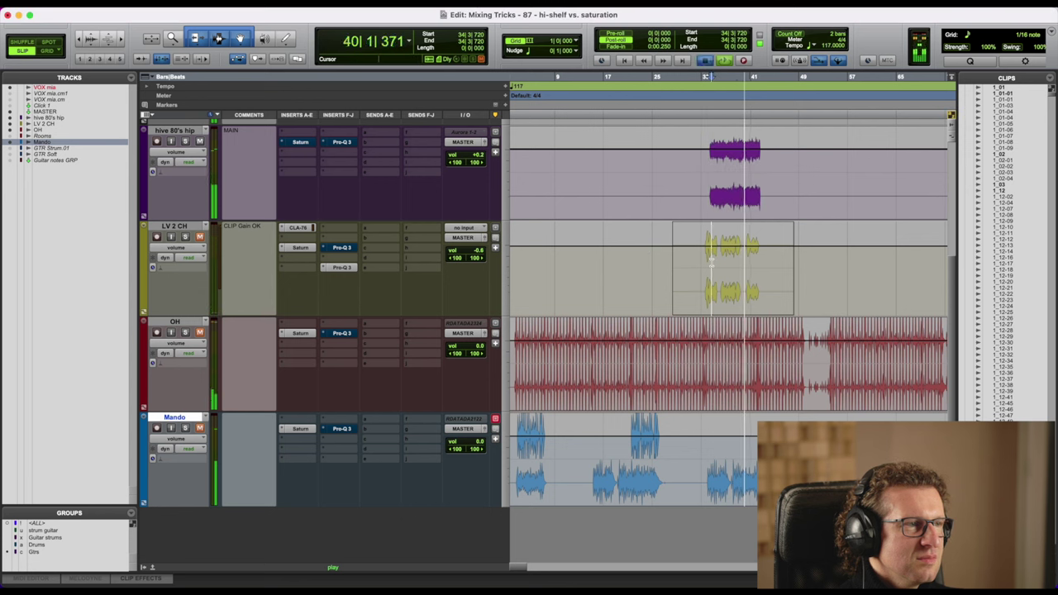
key(space)
click(711, 263)
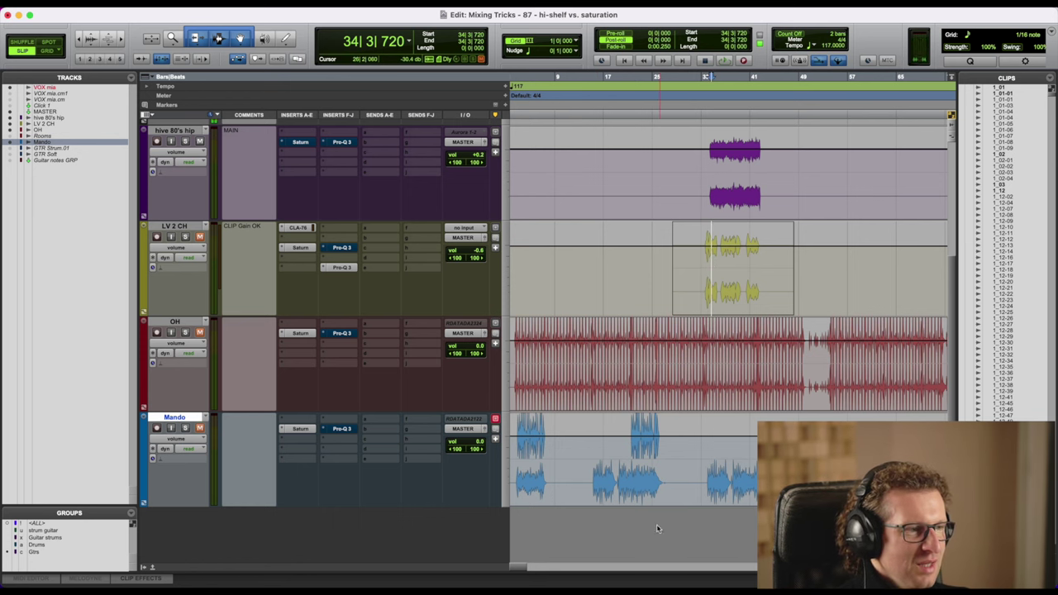
Select the Mando track's passage from about bar 21 beat 3 to bar 26.
click(655, 468)
key(t)
key(t)
key(t)
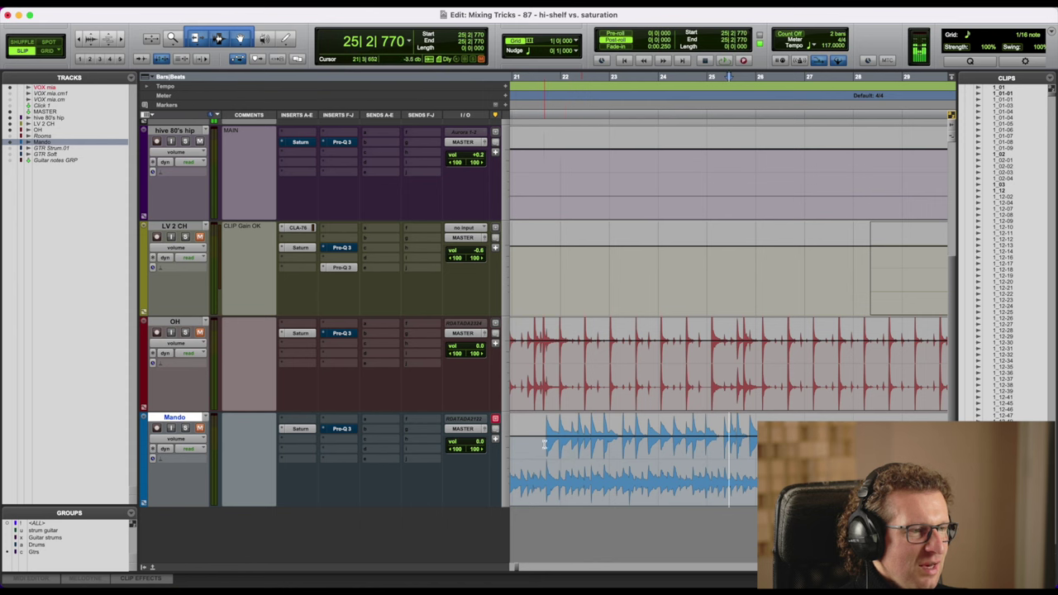
drag(545, 454, 764, 454)
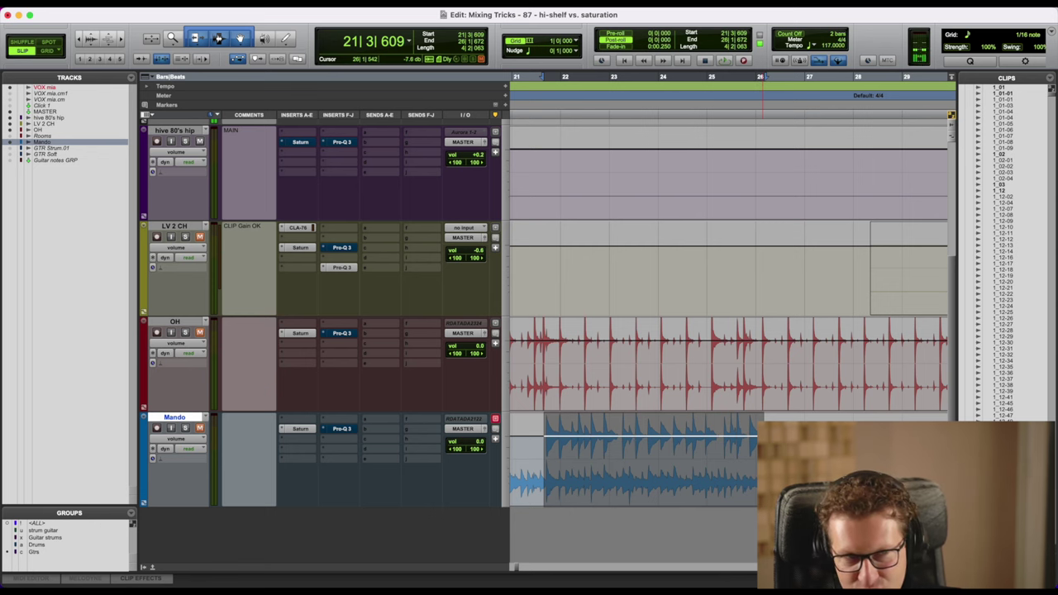
Bypass Saturn on the Mando track and play the selected passage.
super+click(300, 429)
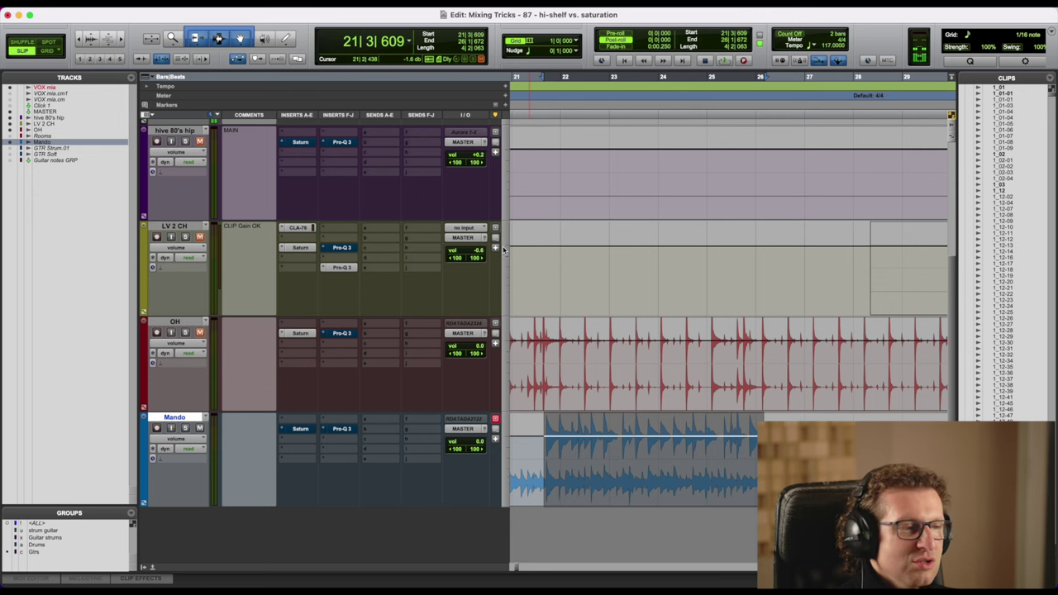
key(super+bracketleft)
key(super+bracketleft)
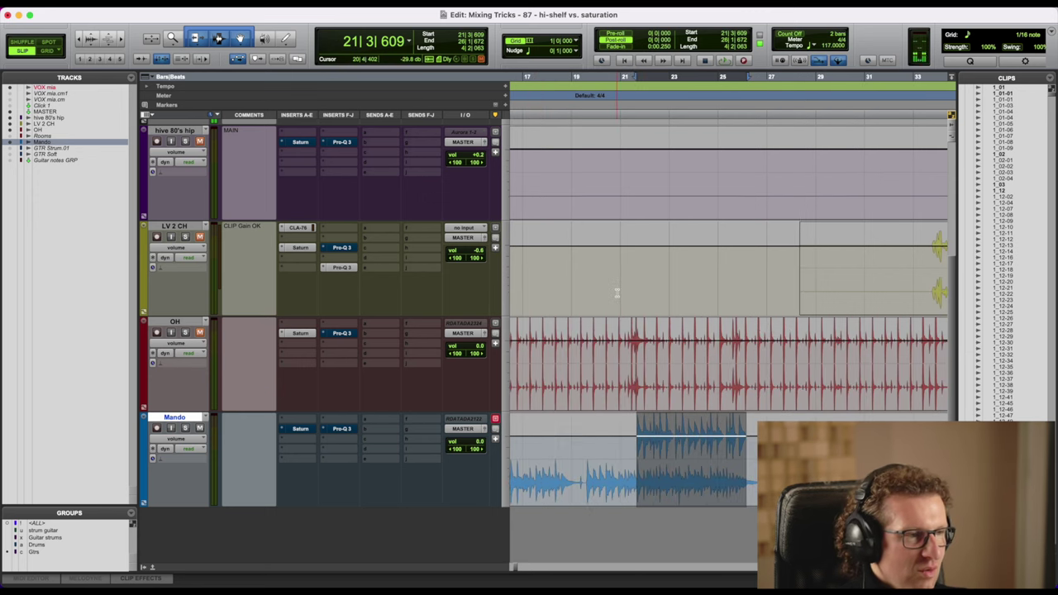
key(space)
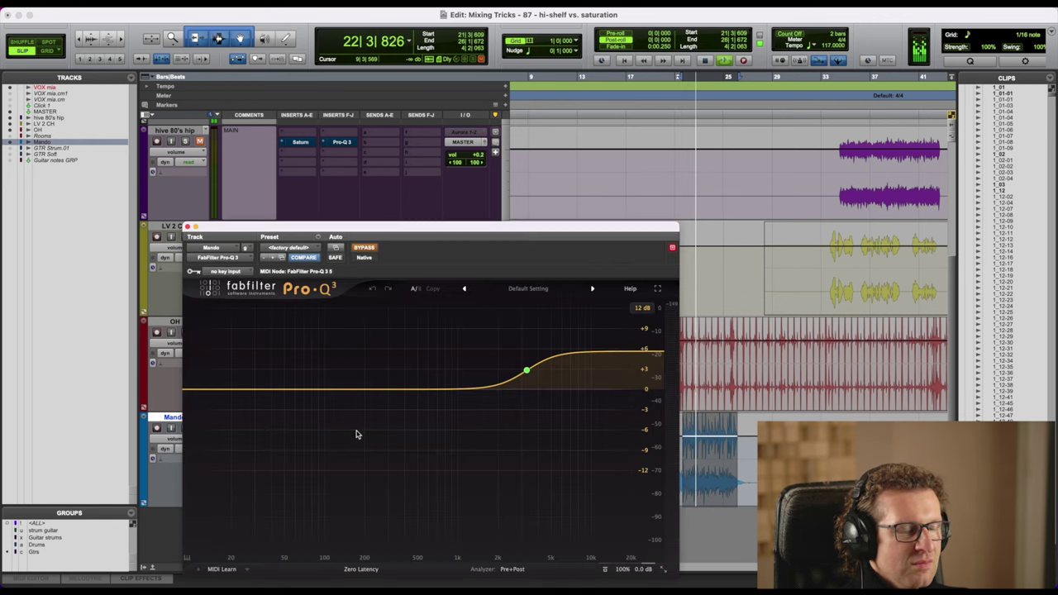
Engage the Pro-Q 3 high shelf on the Mando track during playback and close its window.
click(353, 430)
click(365, 248)
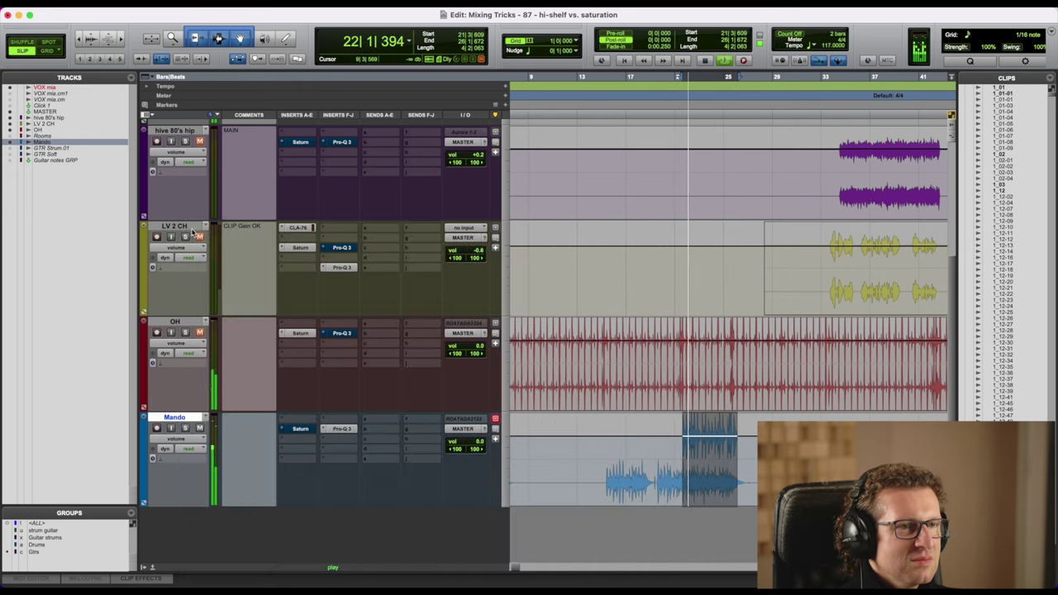
click(188, 227)
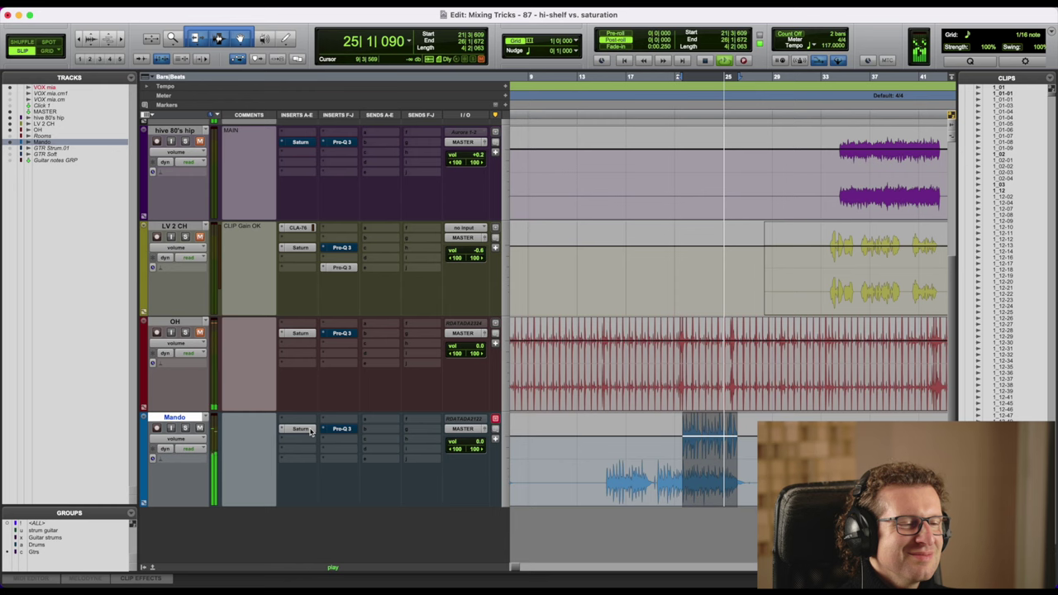
Check Mando's Saturn high-band settings, and compare Saturn with Pro-Q 3 by alternately bypassing them before stopping the playback.
click(308, 430)
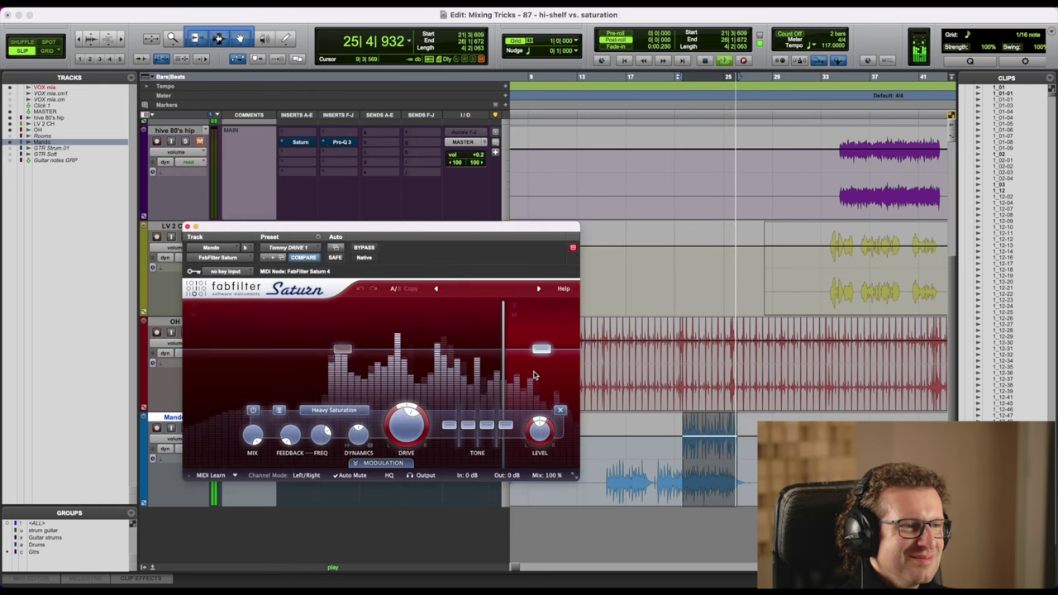
click(187, 227)
super+click(305, 430)
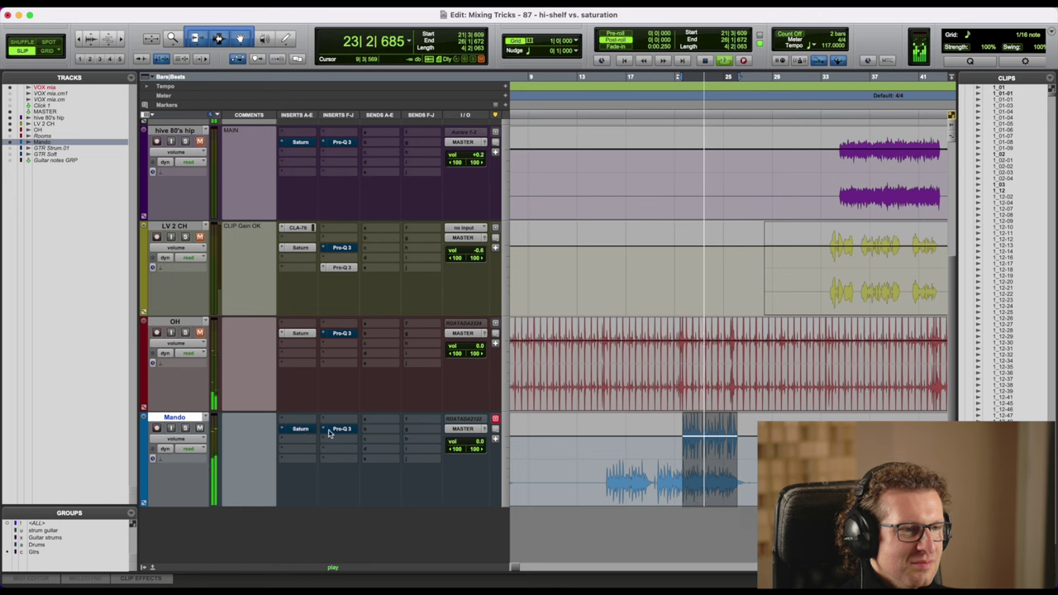
super+click(335, 431)
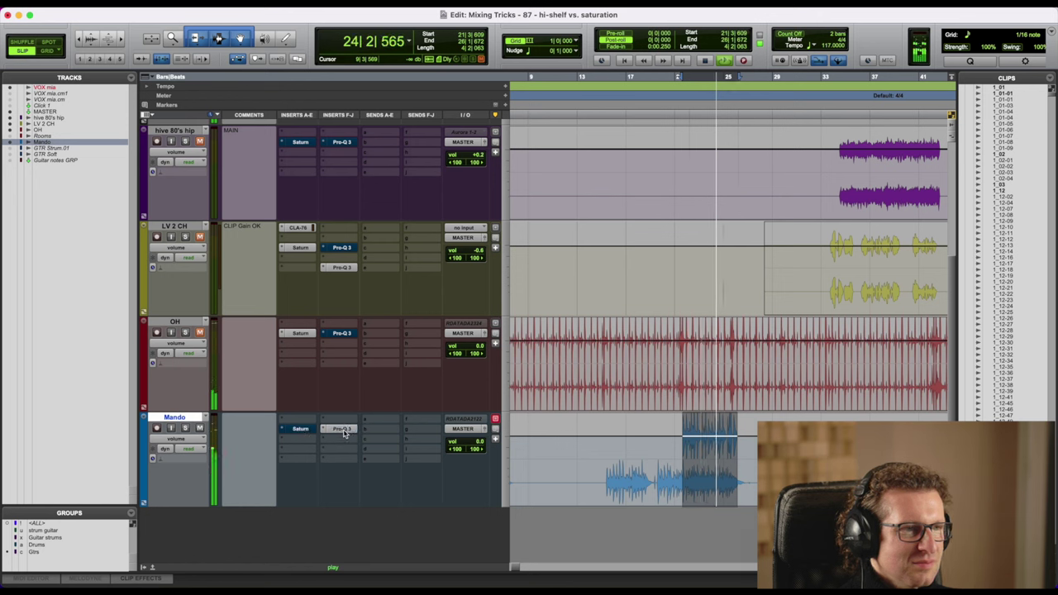
super+click(345, 433)
super+click(301, 433)
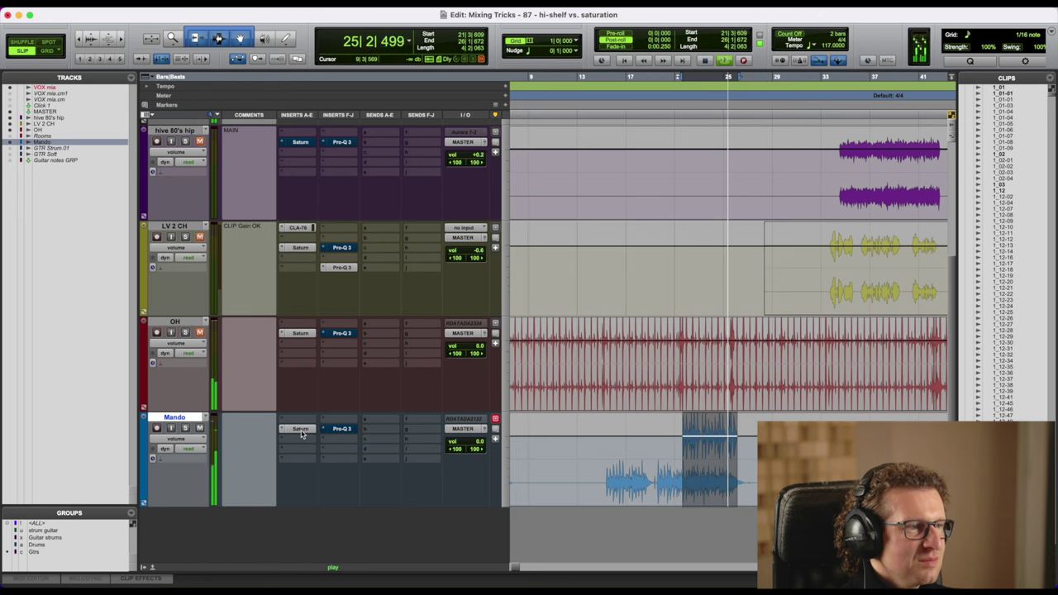
key(space)
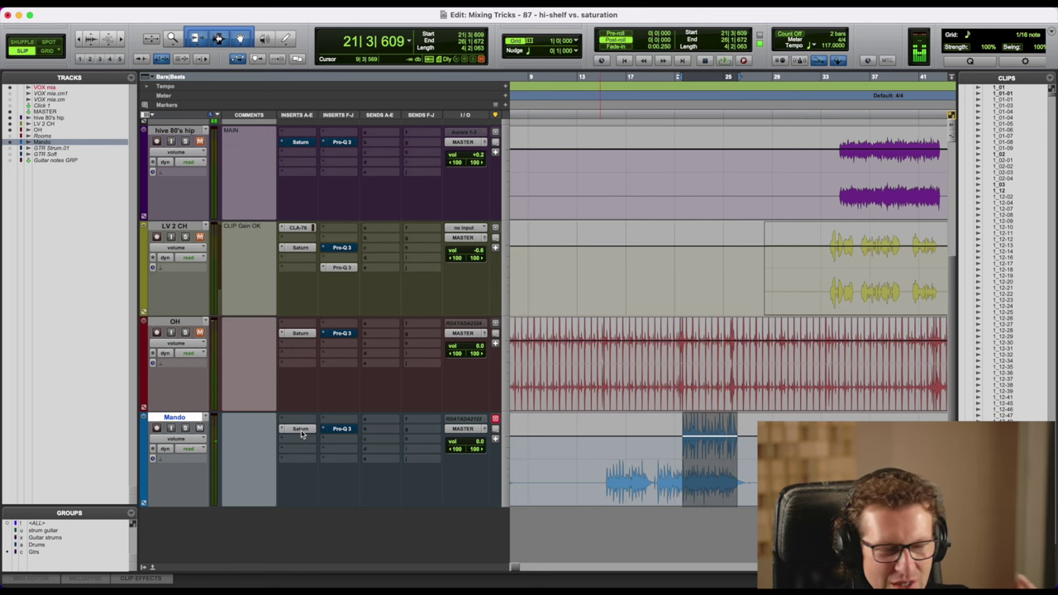
Review the Mando track's Saturn bands and Pro-Q 3 high-shelf curve with the window moved clear of the inserts, and close it.
click(302, 429)
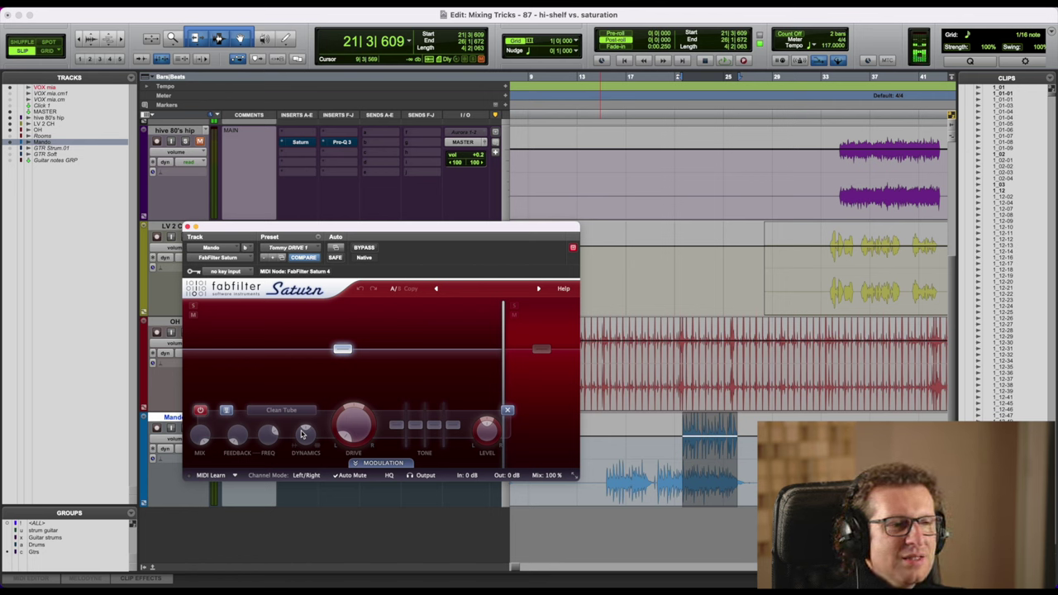
drag(374, 230, 352, 95)
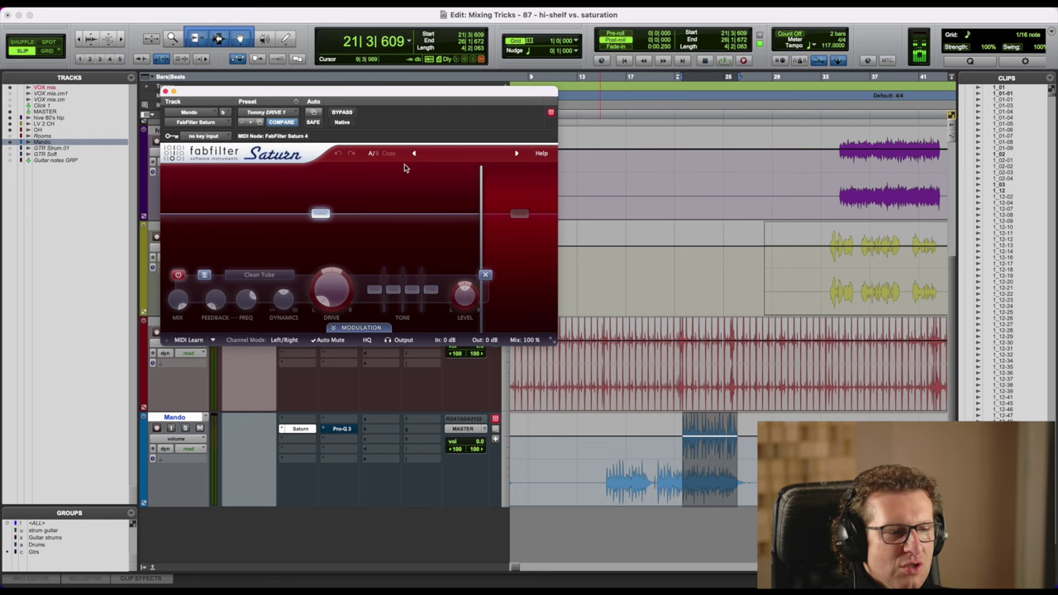
click(341, 429)
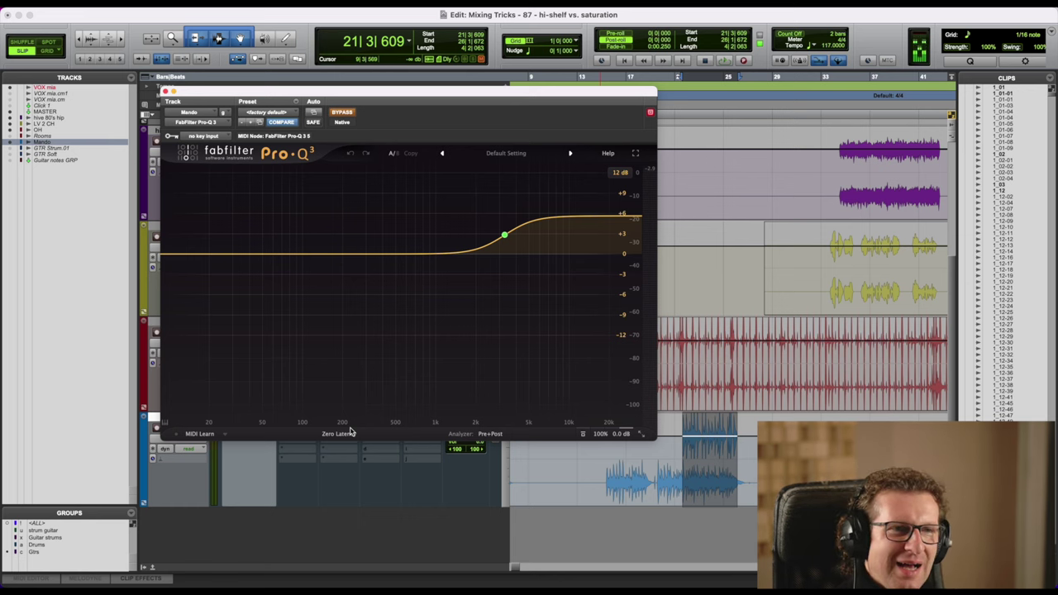
click(166, 89)
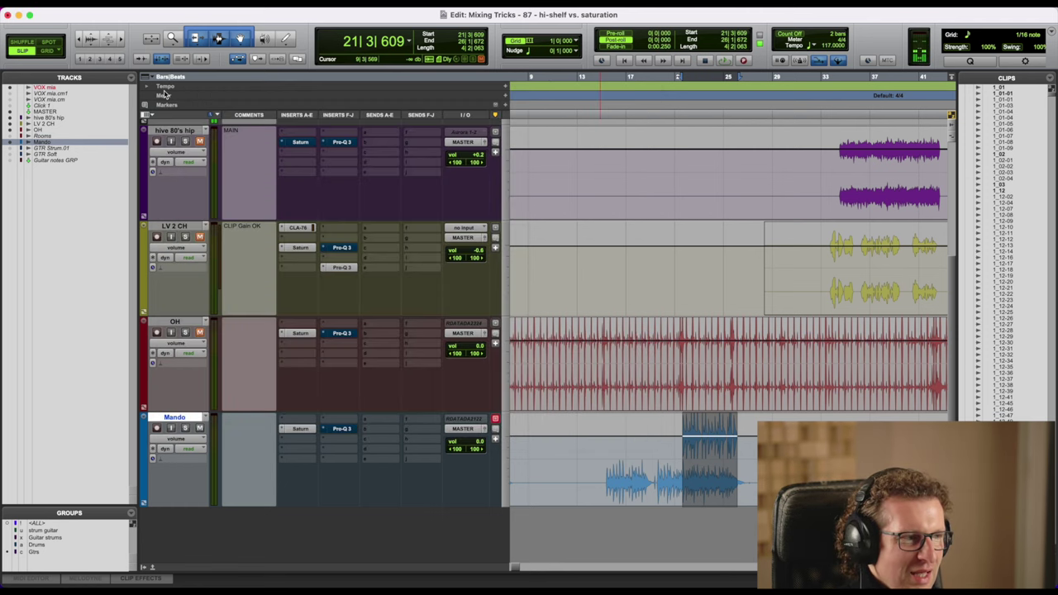
Play the Mando passage while toggling Saturn's bypass, and switch over from Saturn to the Pro-Q 3 high shelf.
click(301, 428)
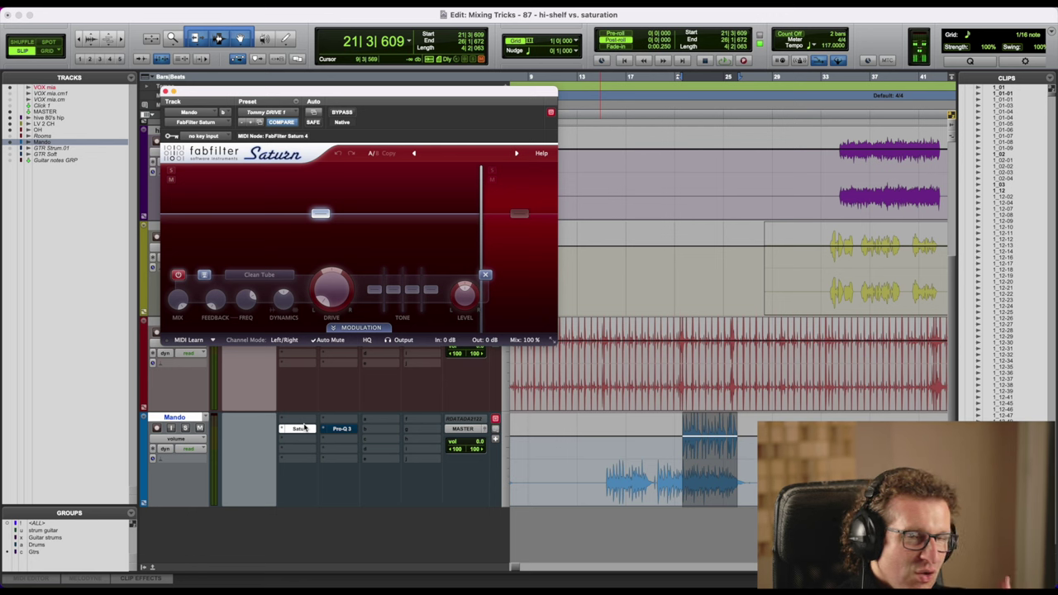
super+click(303, 428)
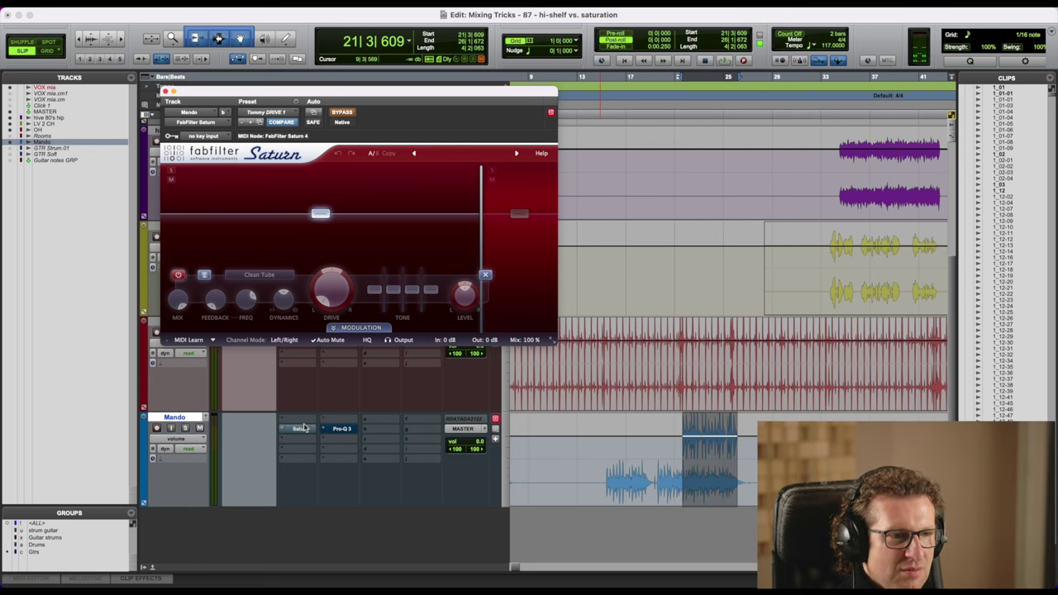
key(space)
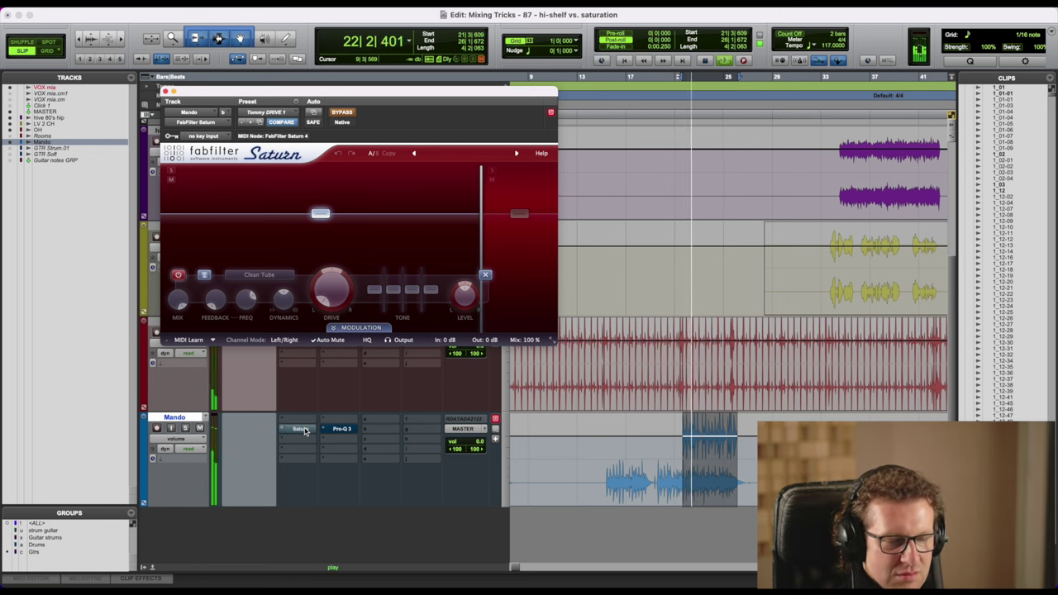
super+click(303, 428)
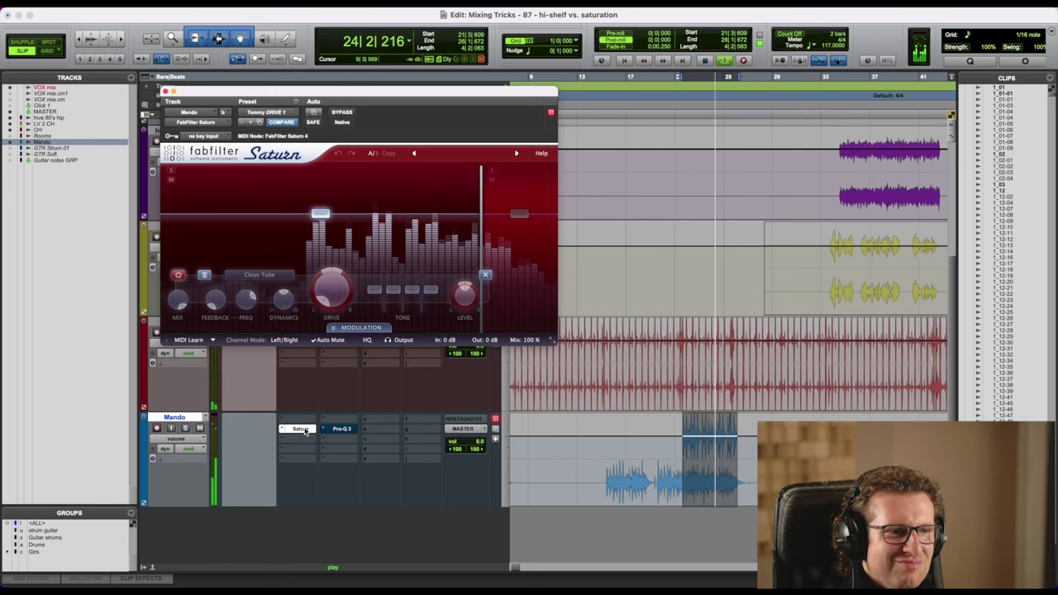
super+click(303, 428)
super+click(336, 431)
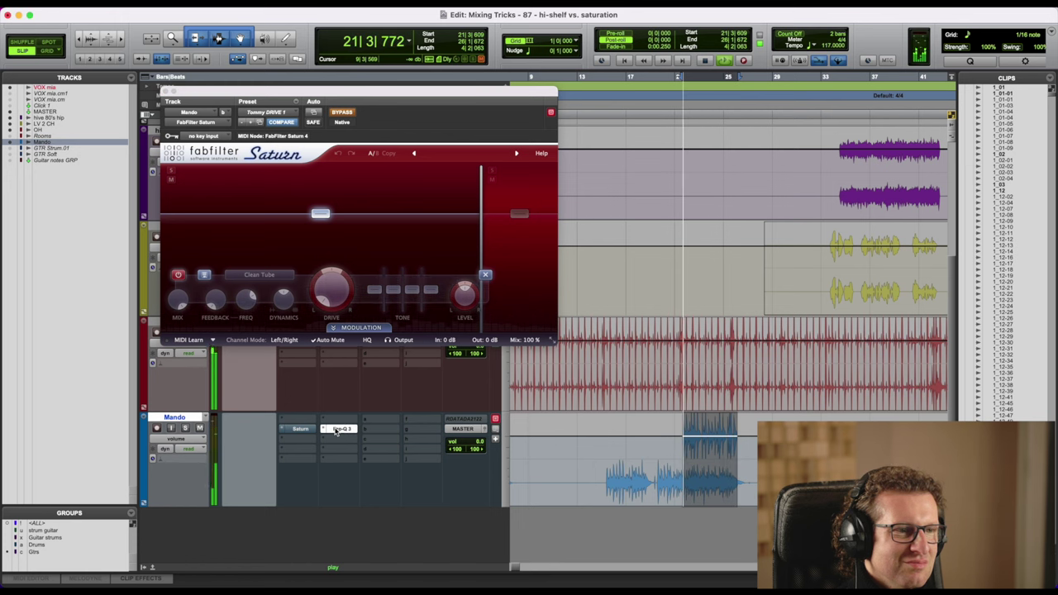
Review Mando's Pro-Q 3 high-shelf curve and its Saturn bands, with playback stopped and each plug-in window closed after viewing.
click(336, 431)
key(space)
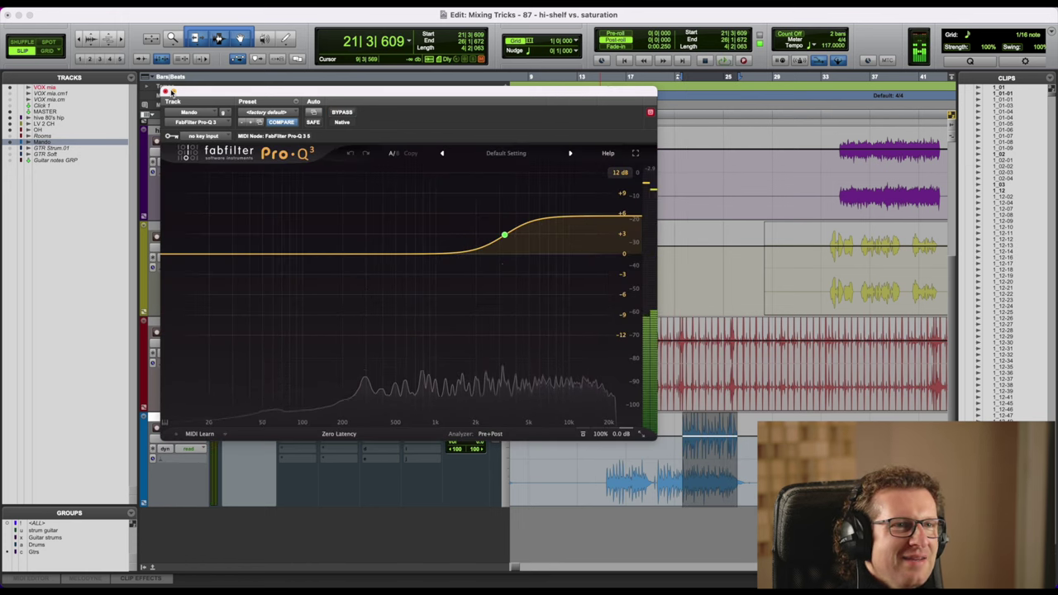
click(167, 91)
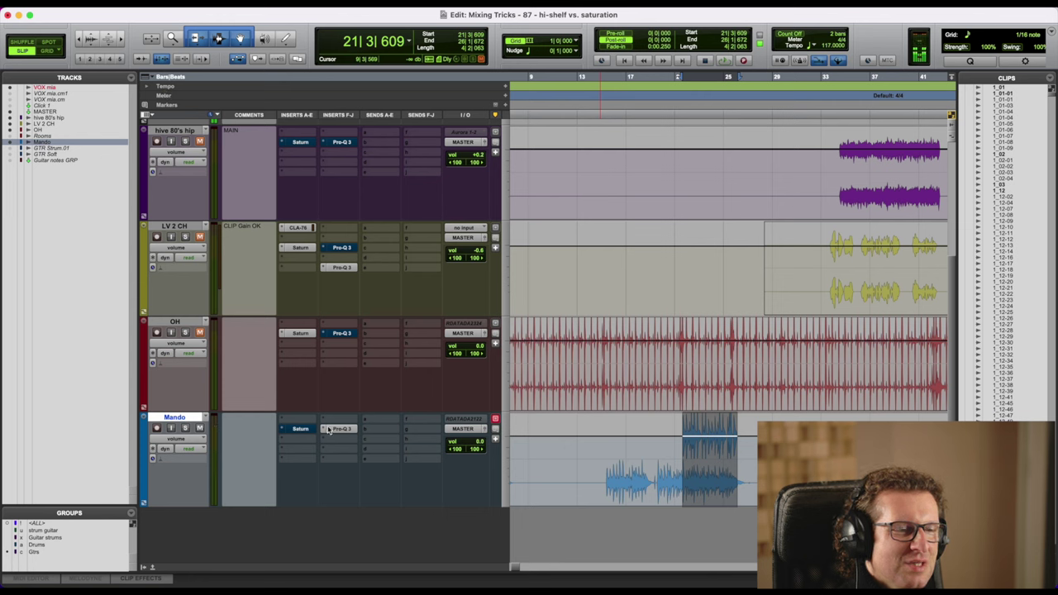
click(300, 428)
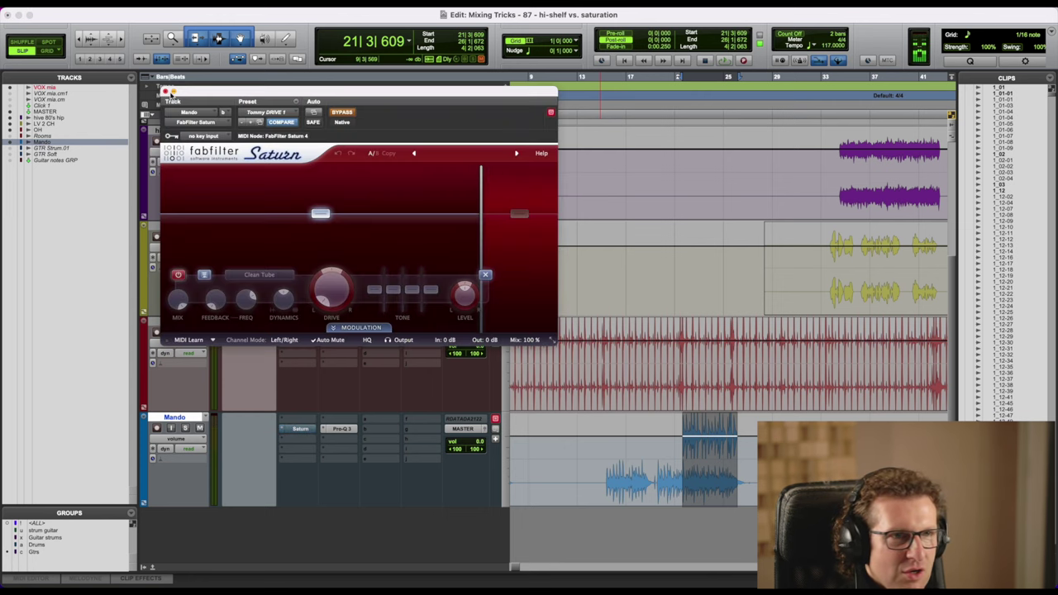
click(166, 91)
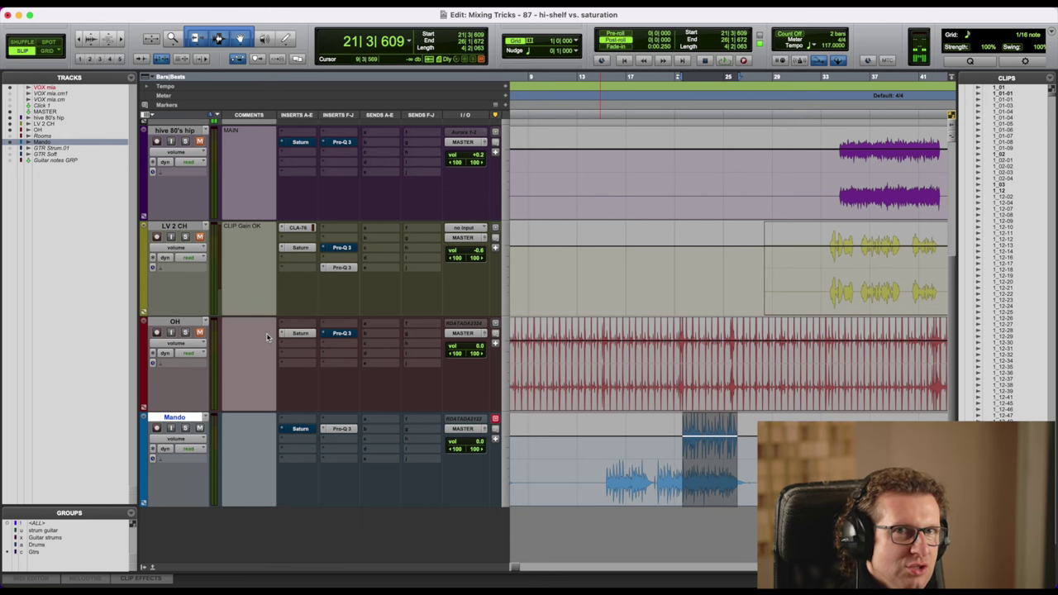
Bypass Pro-Q 3 on the Mando track and check its high-shelf curve before closing the window.
ctrl+super+click(347, 431)
key(super+bracketleft)
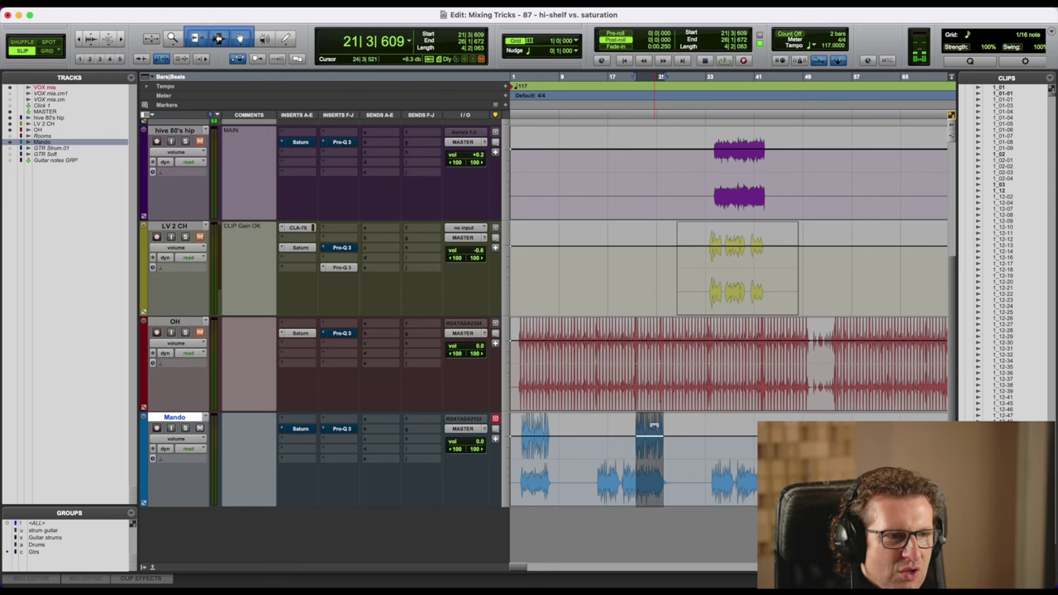
click(344, 429)
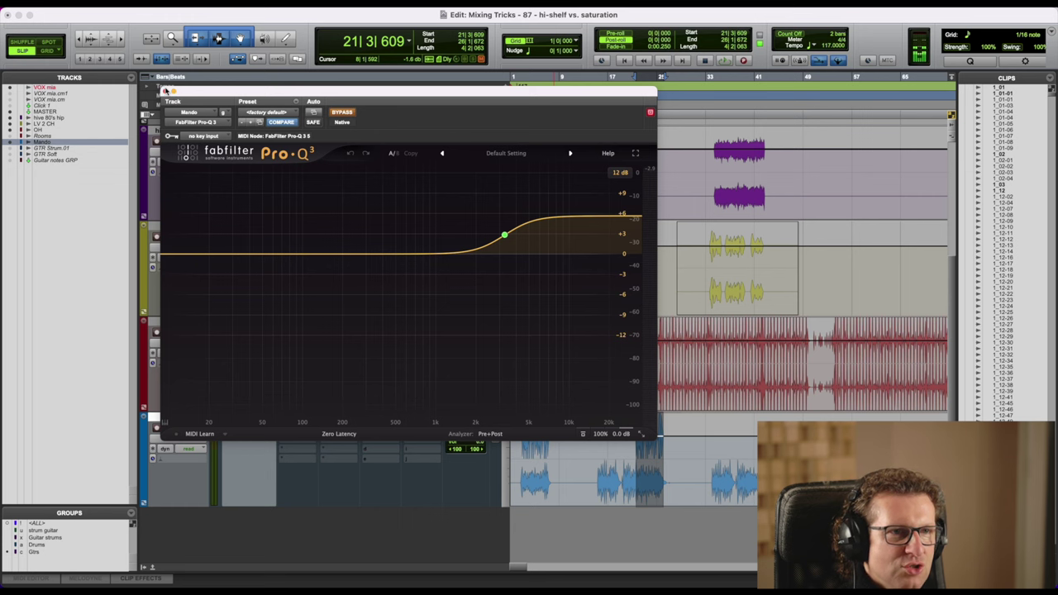
click(165, 91)
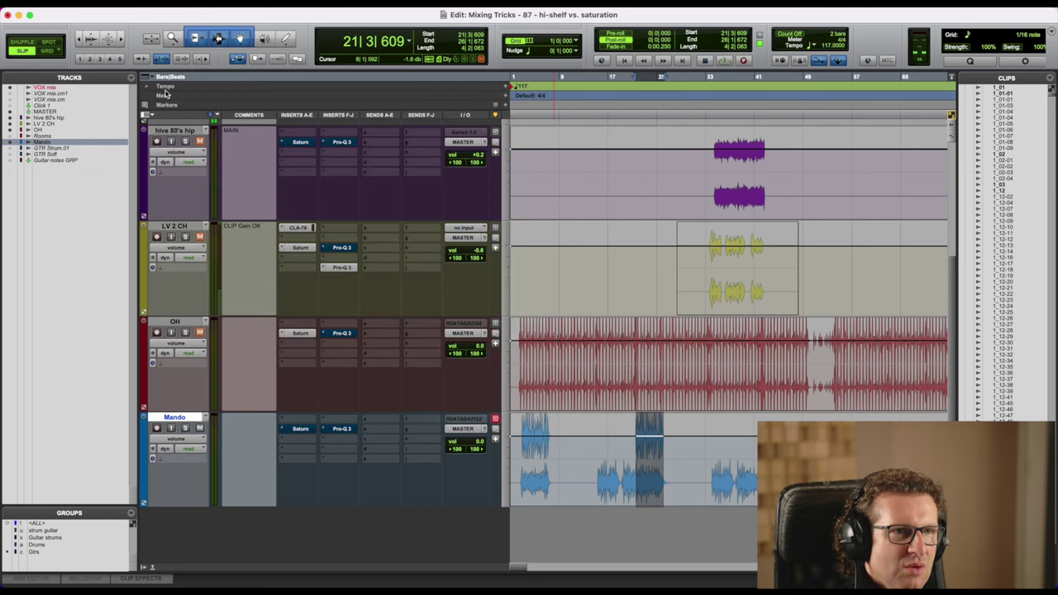
Select a passage of about three bars on the OH track, from 21|4|779 to 25|1|122.
click(658, 361)
key(t)
key(t)
key(t)
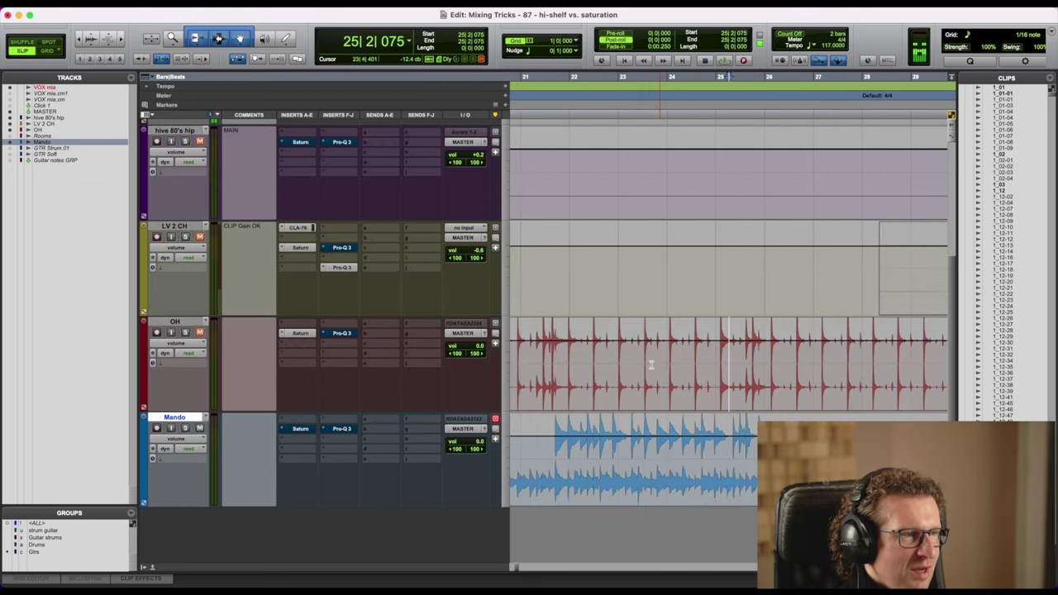
drag(569, 349, 717, 355)
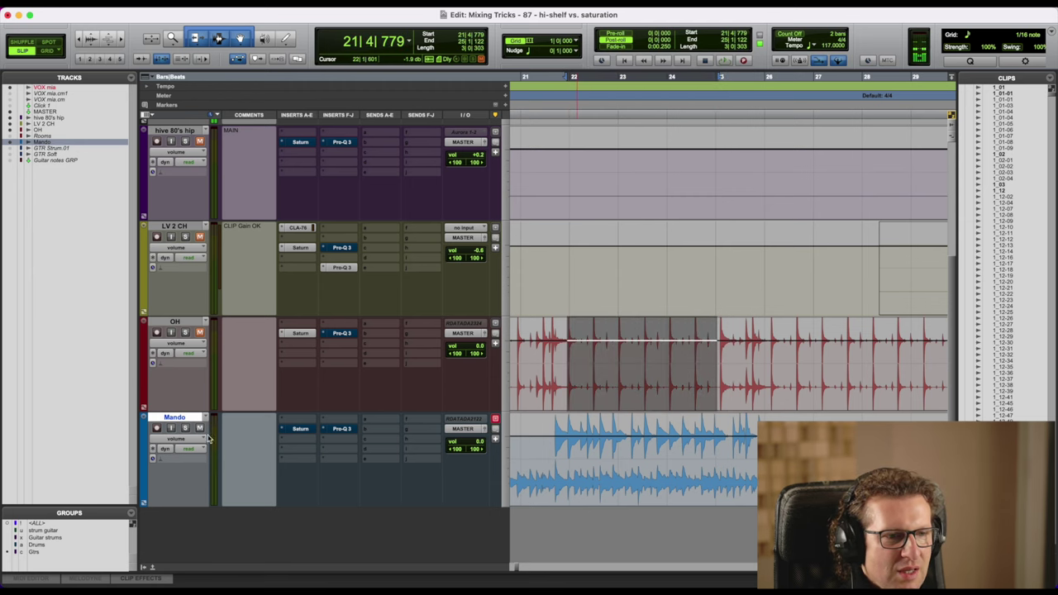
Mute Mando, unmute OH, and play the selected passage with Saturn bypassed and Pro-Q 3 engaged on OH before stopping.
scroll(234, 428, up, 3)
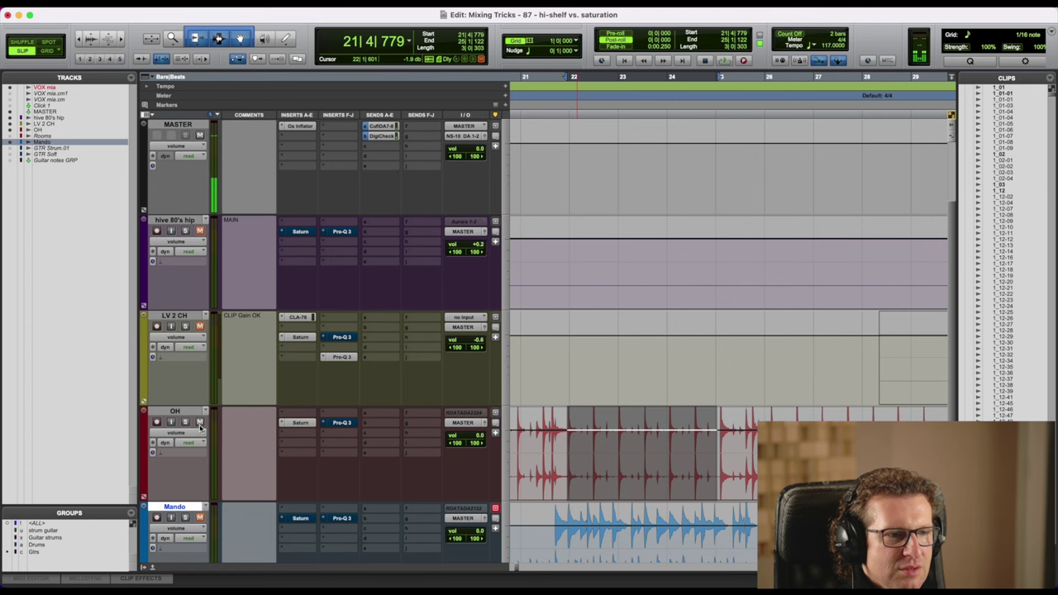
scroll(312, 437, down, 3)
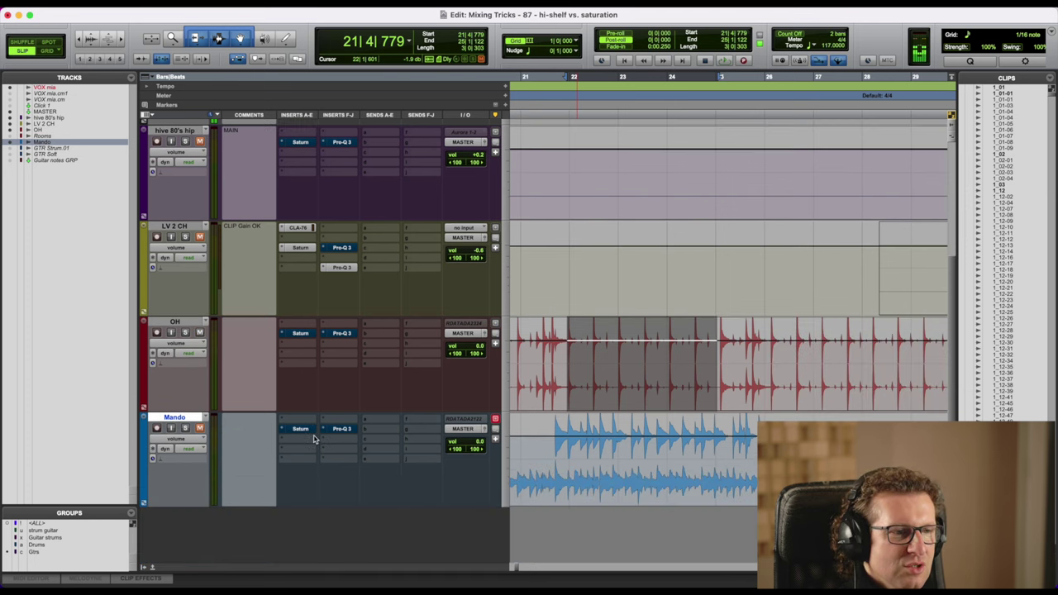
key(space)
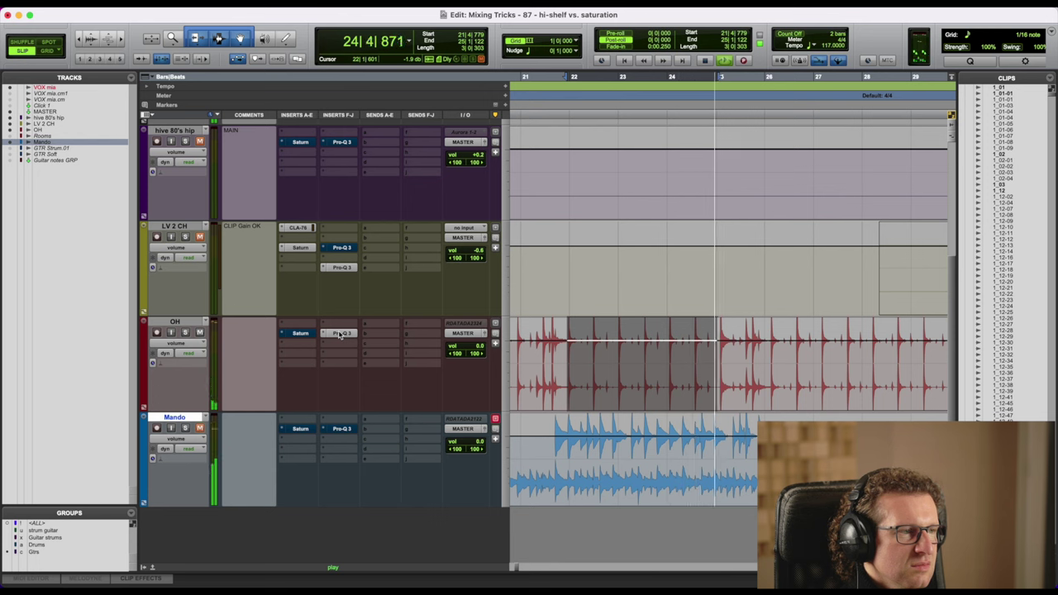
key(space)
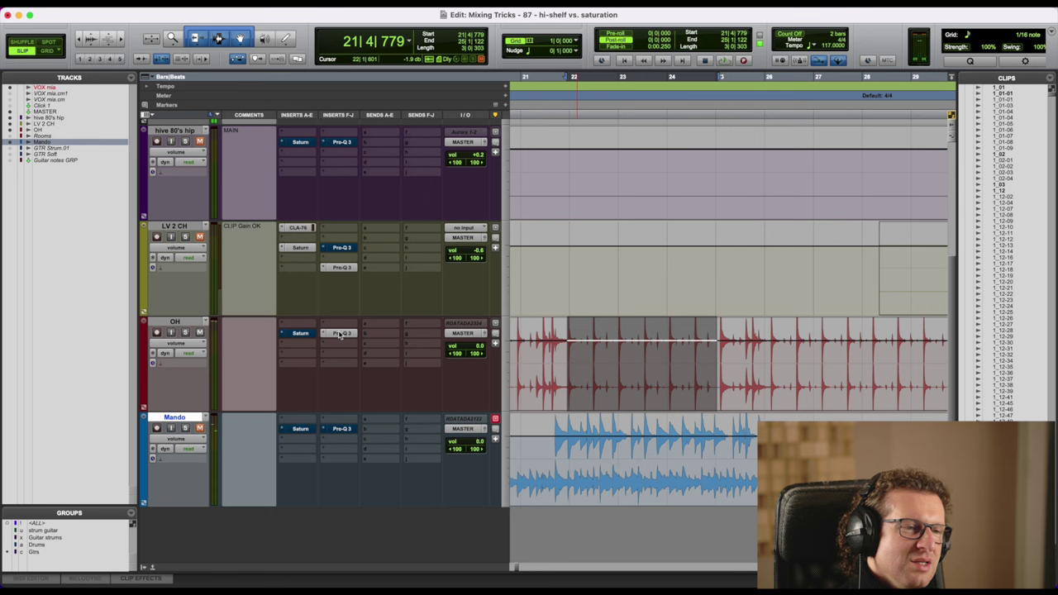
Review the OH track's Saturn bands and Pro-Q 3 high-shelf curve, plus the high-band settings of Mando's Saturn.
click(312, 334)
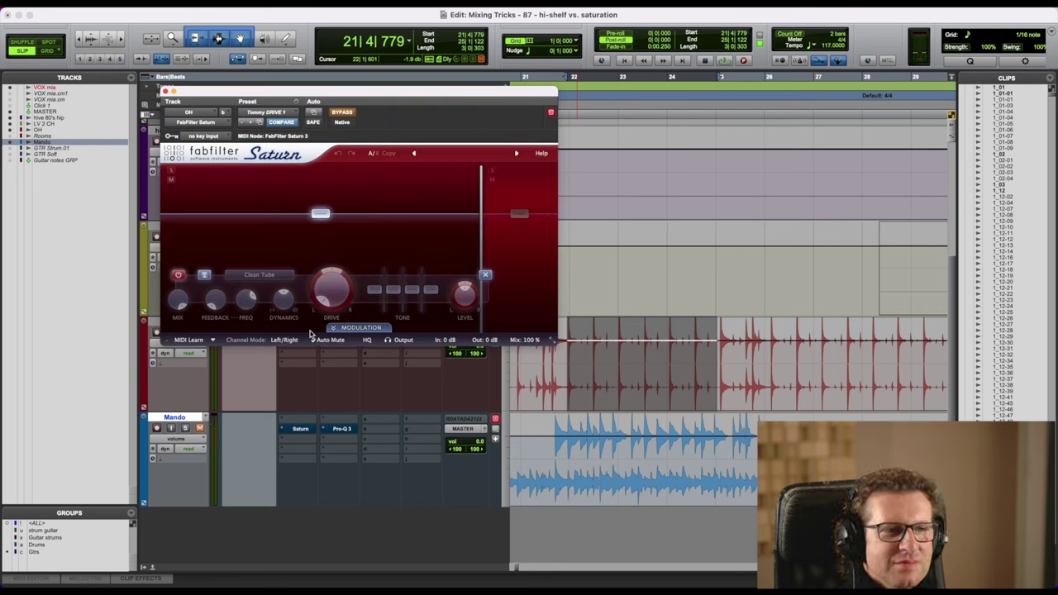
click(166, 89)
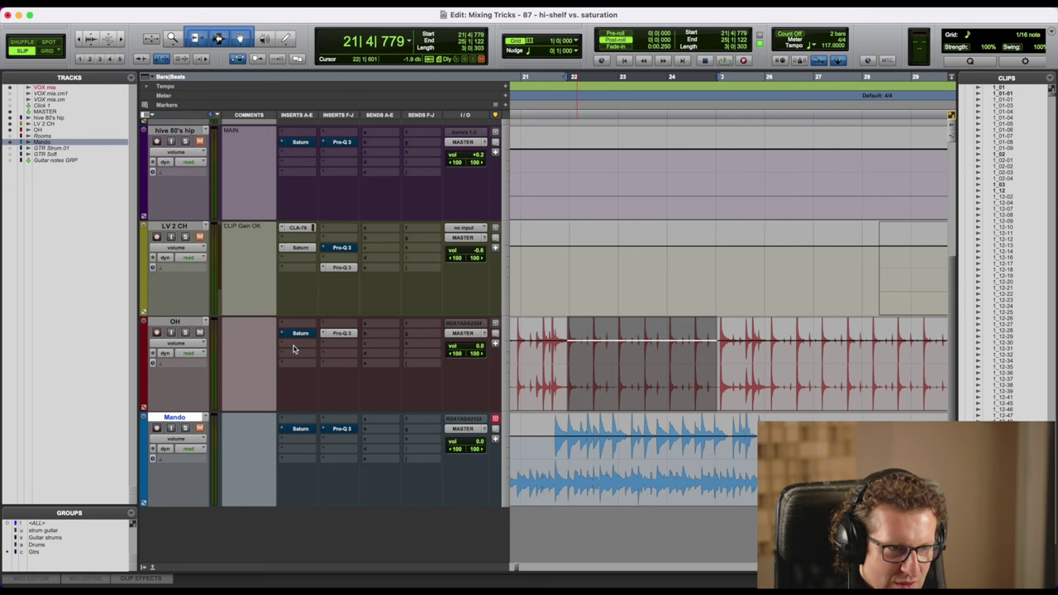
click(341, 333)
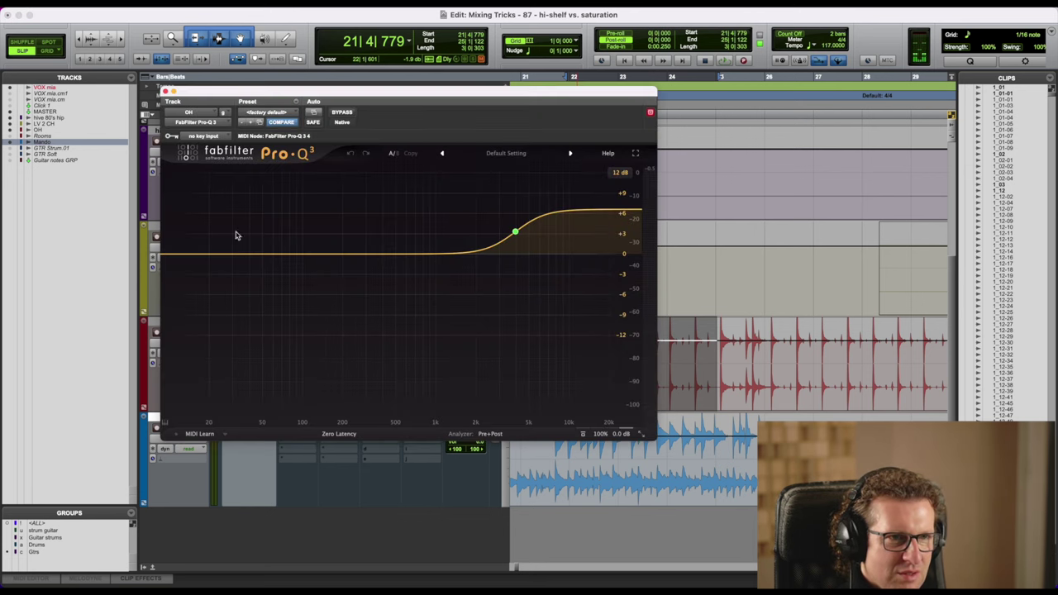
click(166, 89)
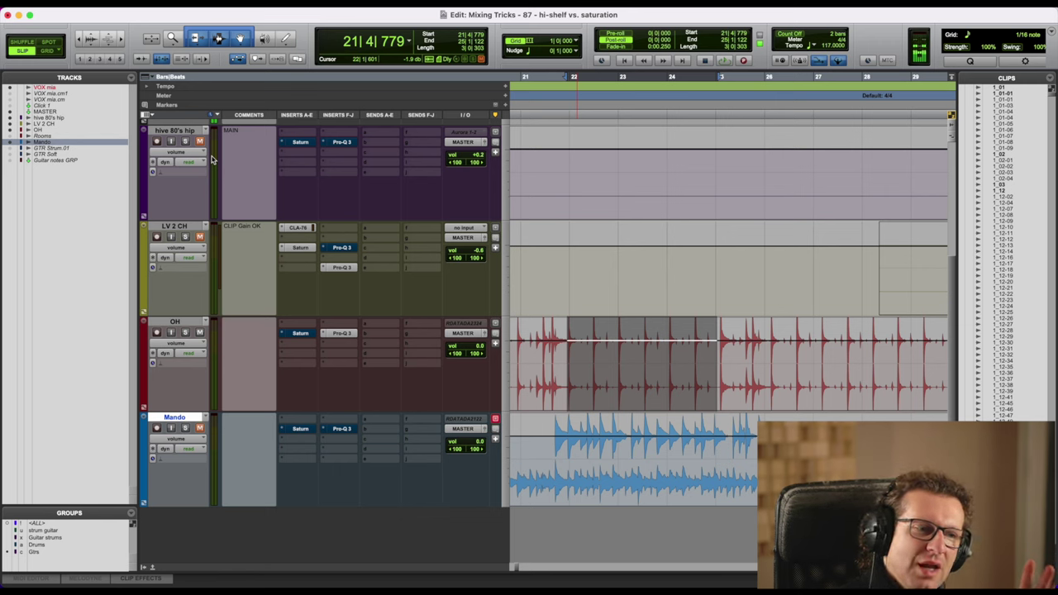
click(300, 428)
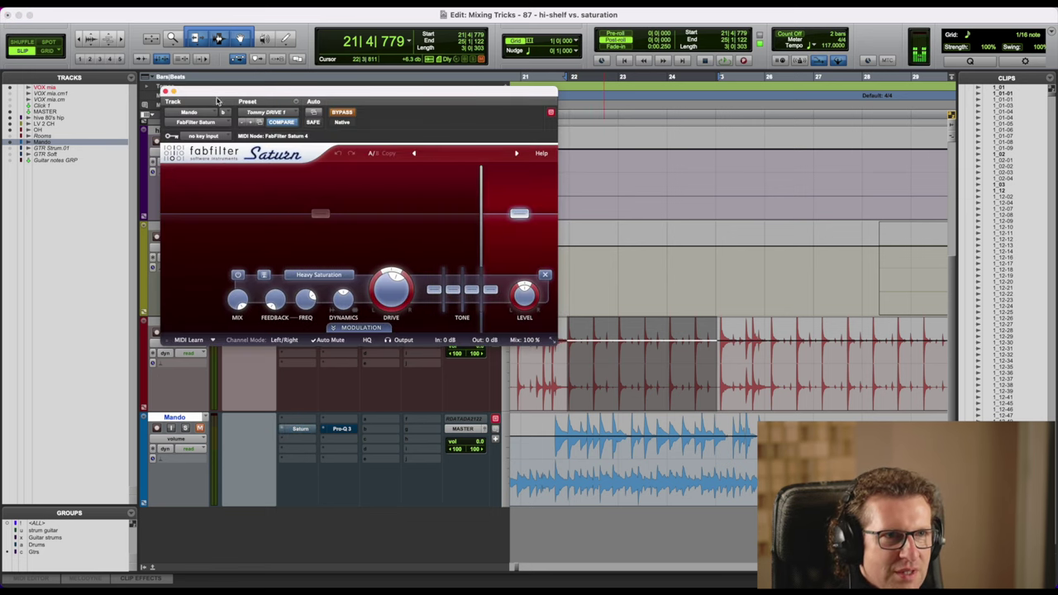
click(166, 92)
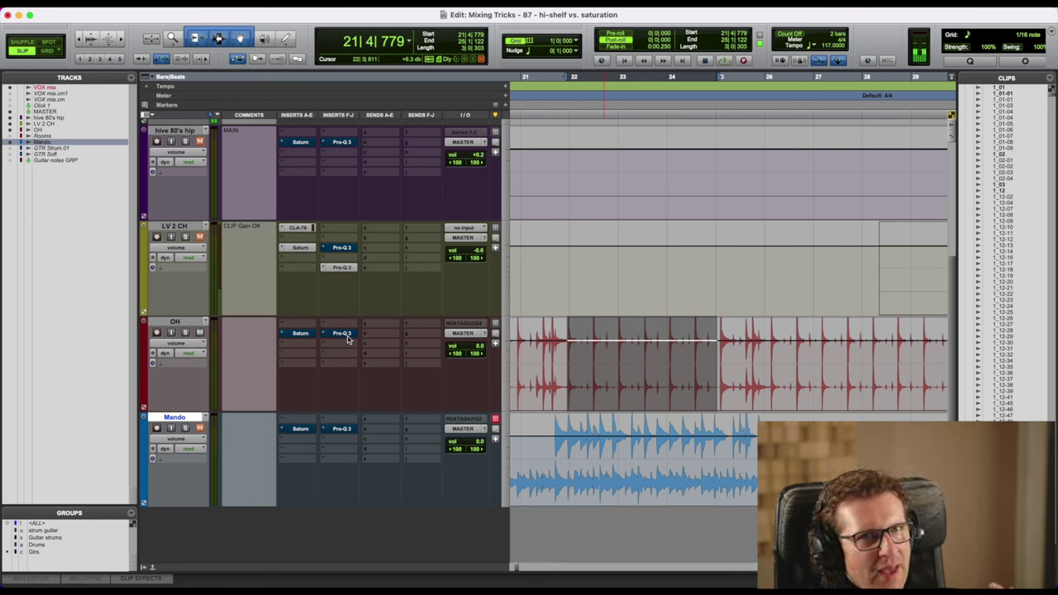
Play the OH passage with Saturn engaged and Pro-Q 3 bypassed, and stop the playback.
key(space)
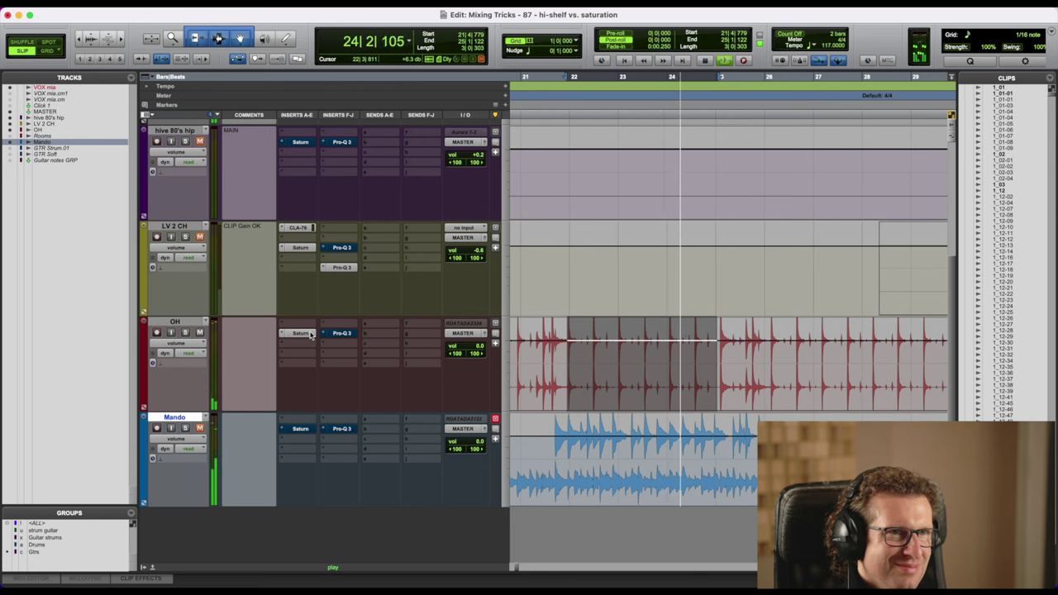
key(space)
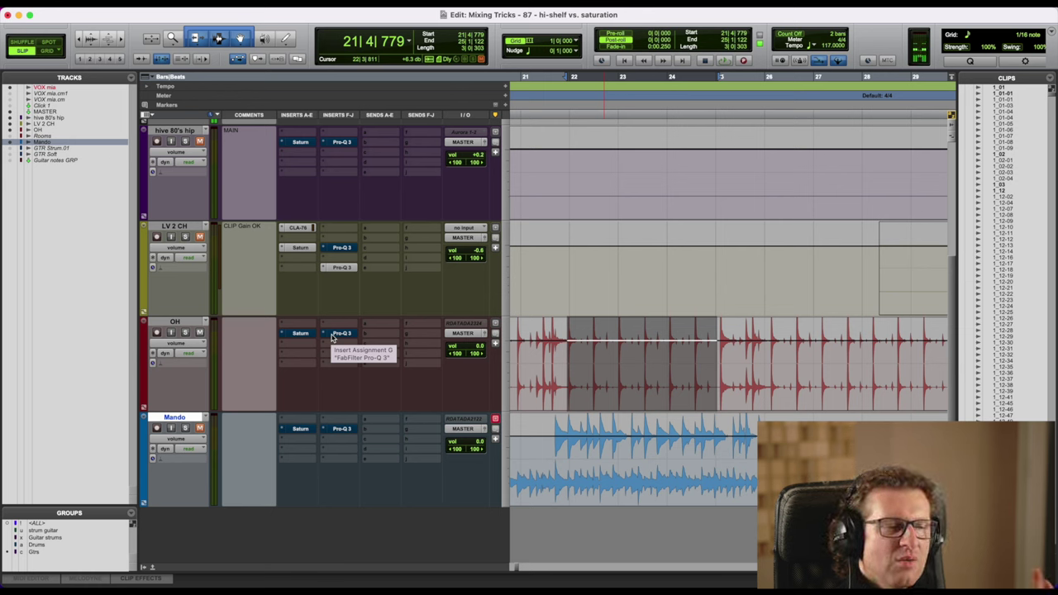
Check the crossover frequency of OH's Saturn and compare it with the Pro-Q 3 high-shelf curve, closing both windows.
click(301, 333)
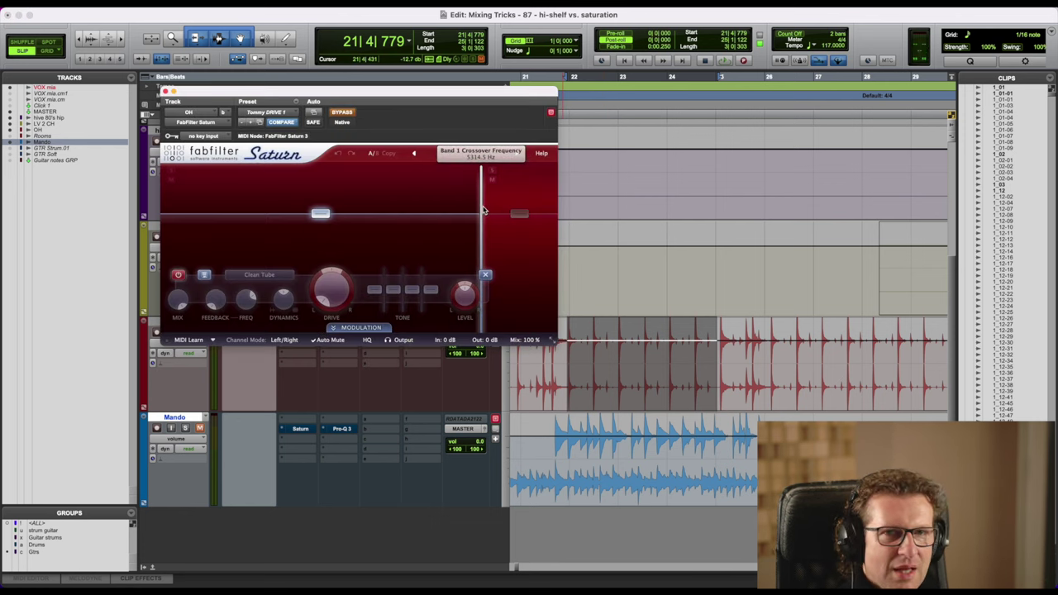
mouse_move(483, 209)
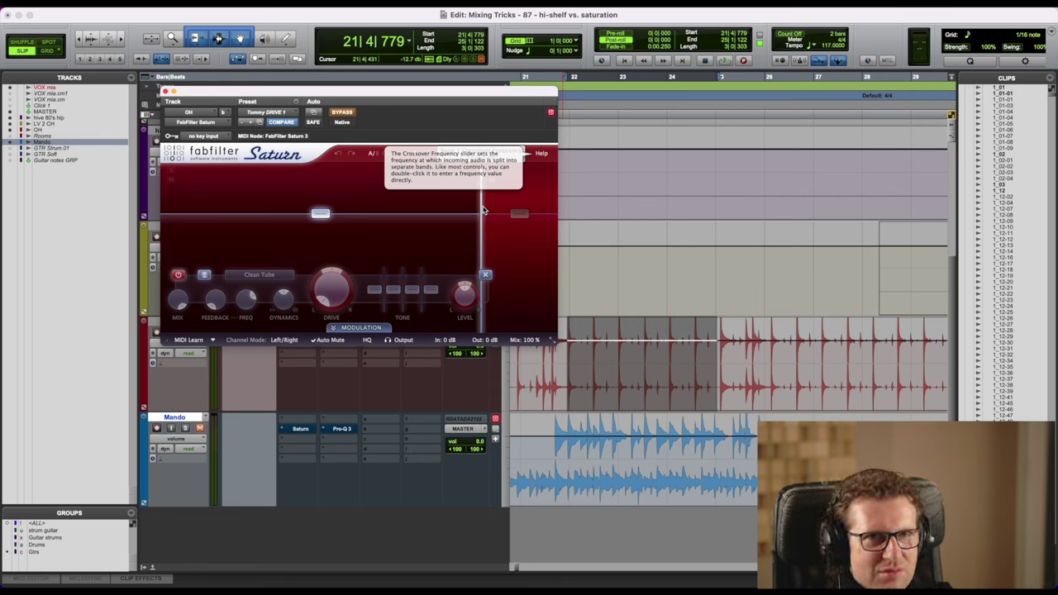
click(166, 90)
click(341, 333)
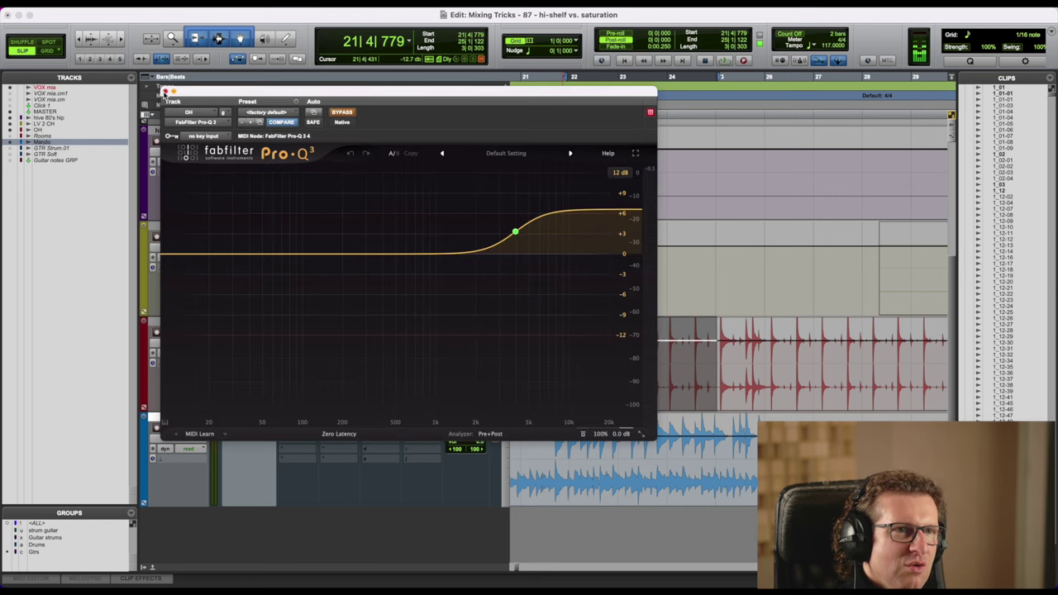
click(165, 91)
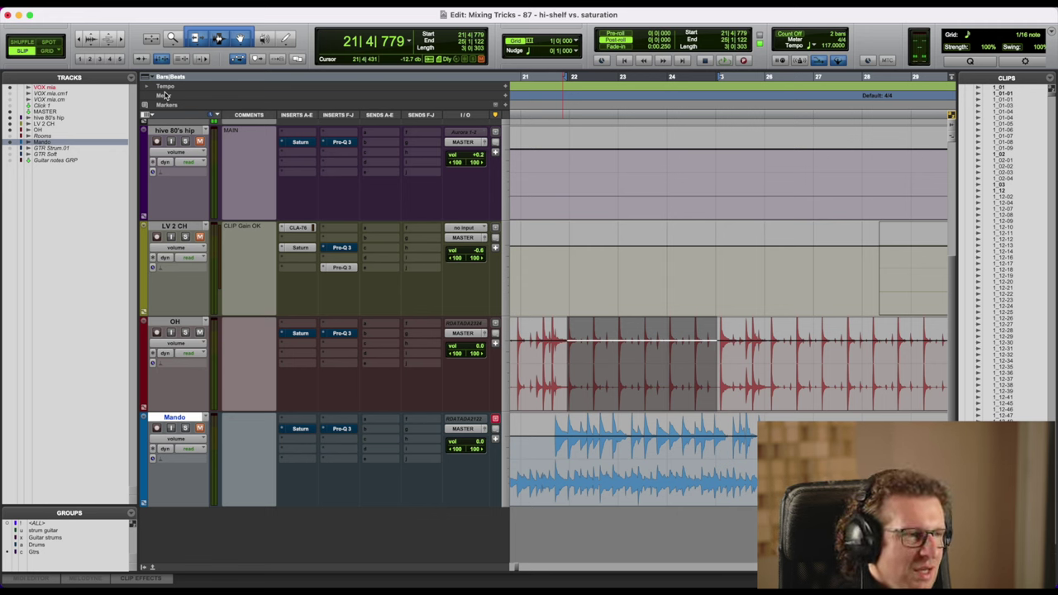
Play the OH passage and compare its spectrum in DigiCheck NG without processing and with the Pro-Q 3 high shelf engaged.
key(space)
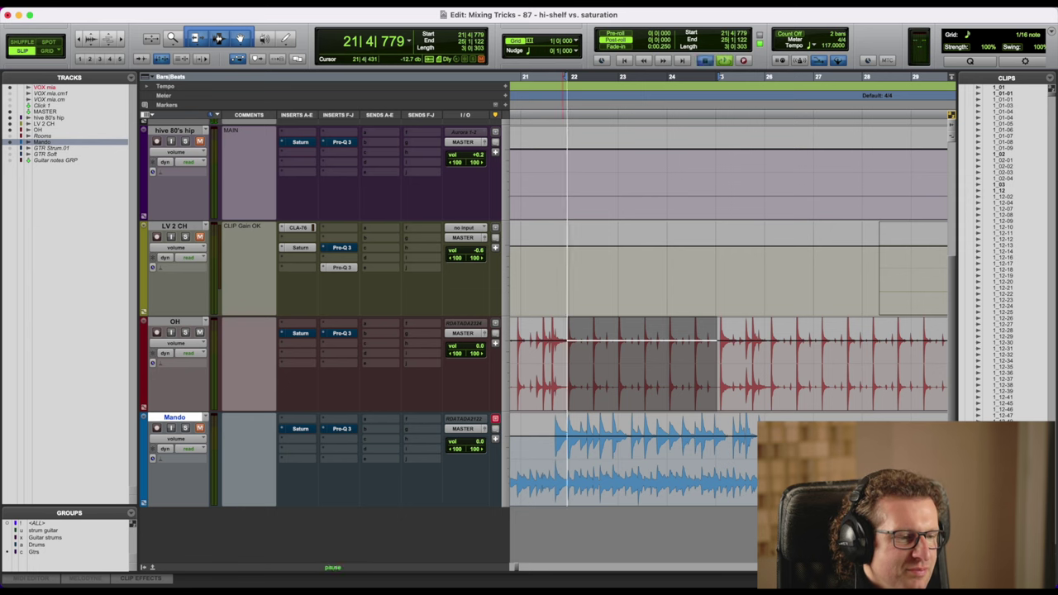
drag(442, 593, 430, 113)
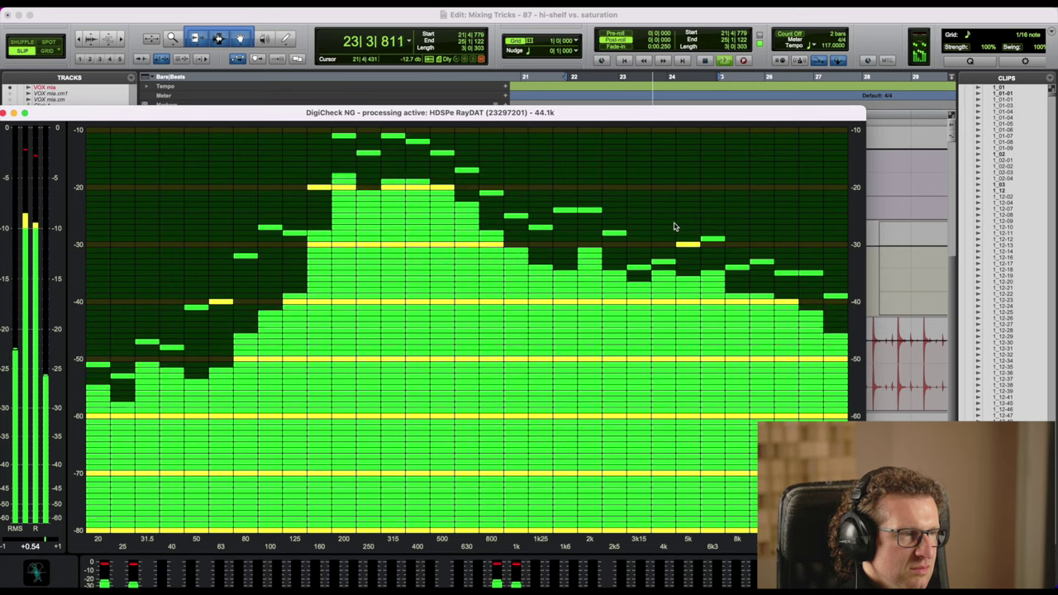
click(903, 260)
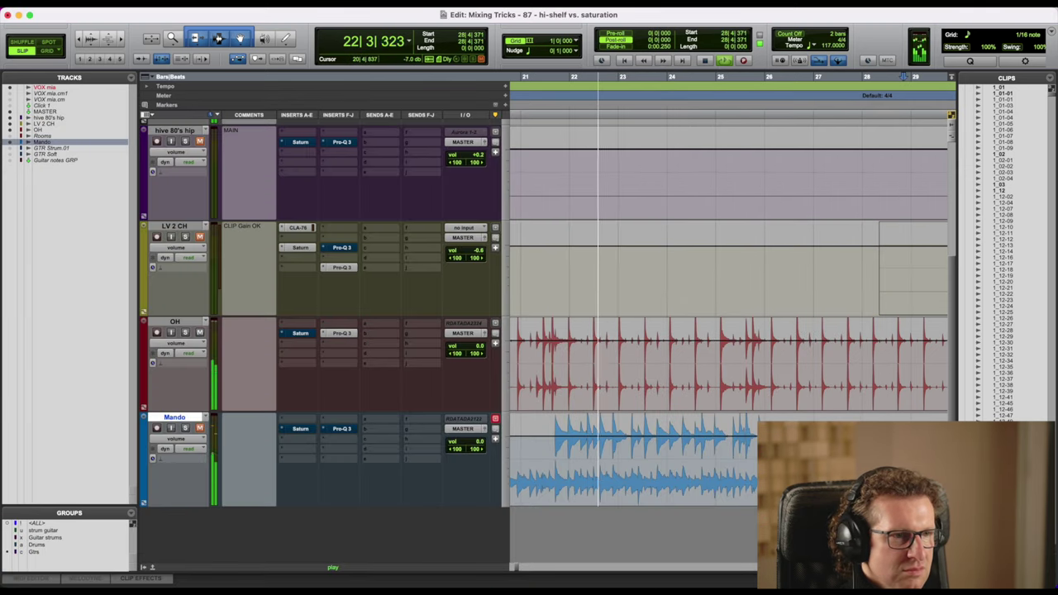
key(ctrl+Up)
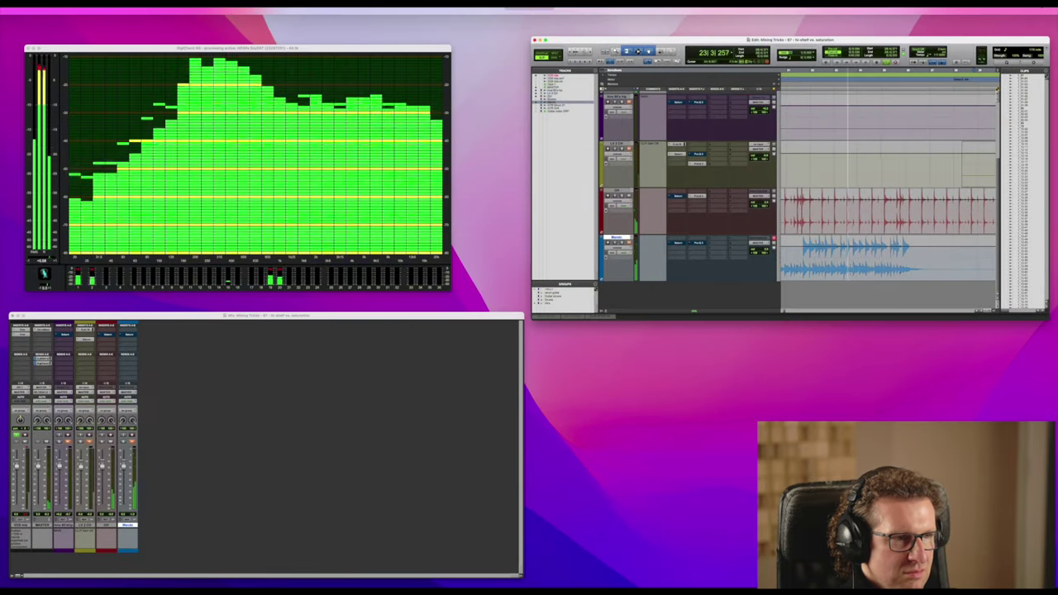
click(265, 213)
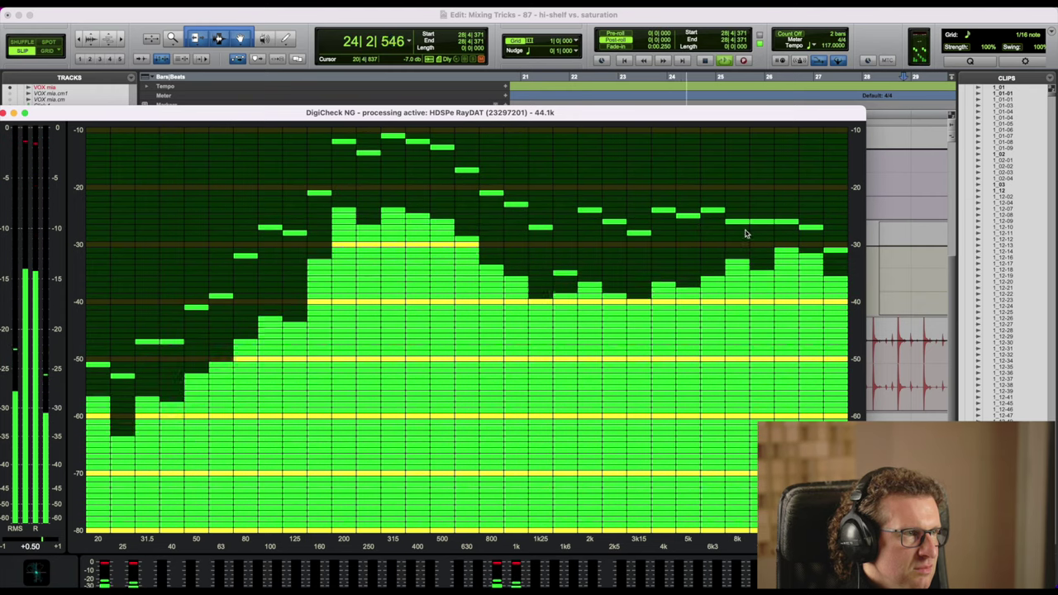
Stop the OH playback and check the high-shelf curve in OH's Pro-Q 3, closing its window.
click(876, 286)
key(space)
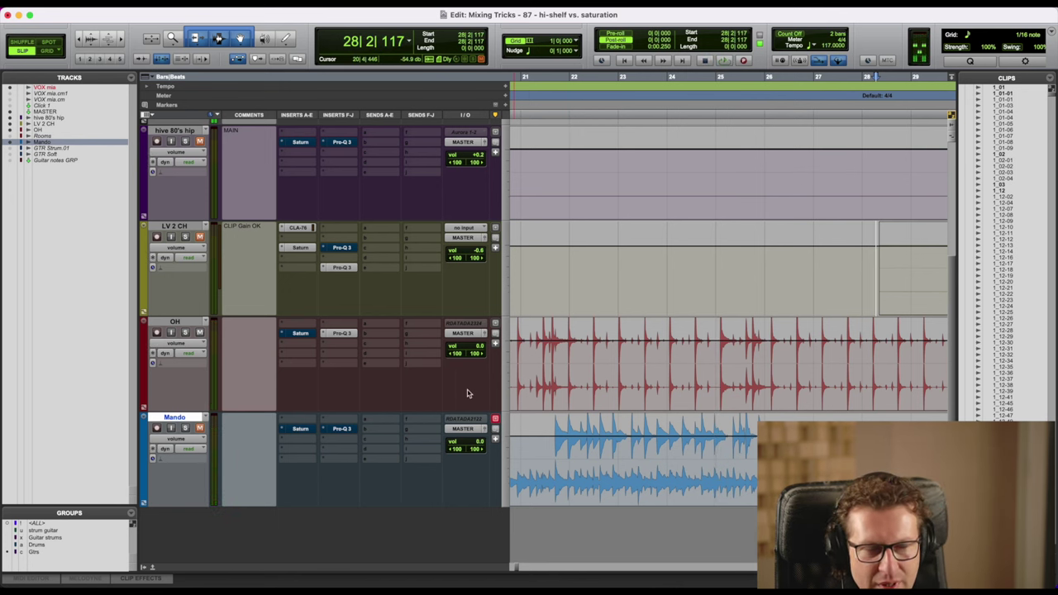
click(345, 340)
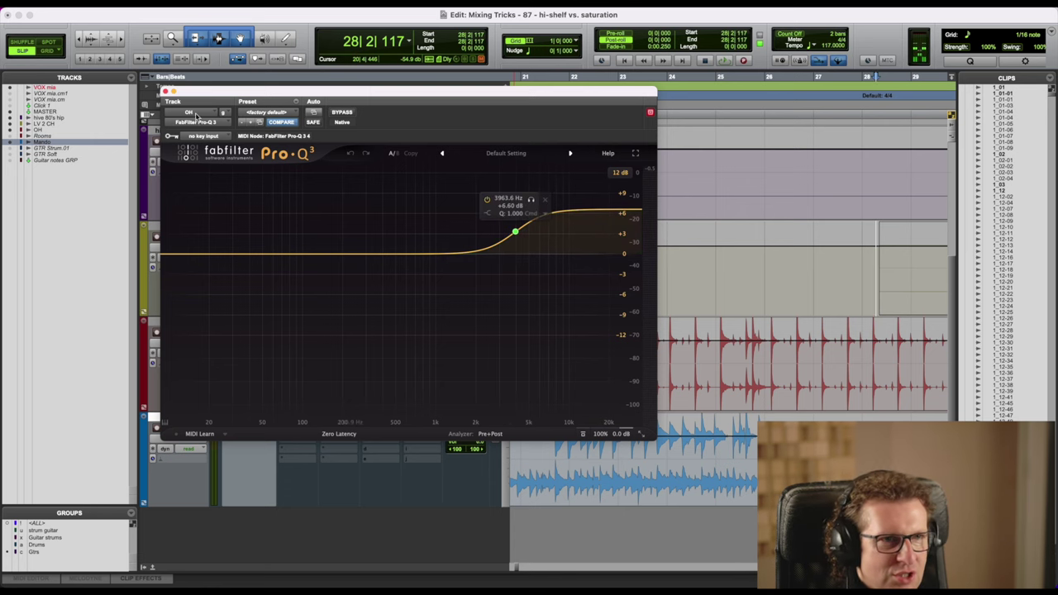
click(166, 90)
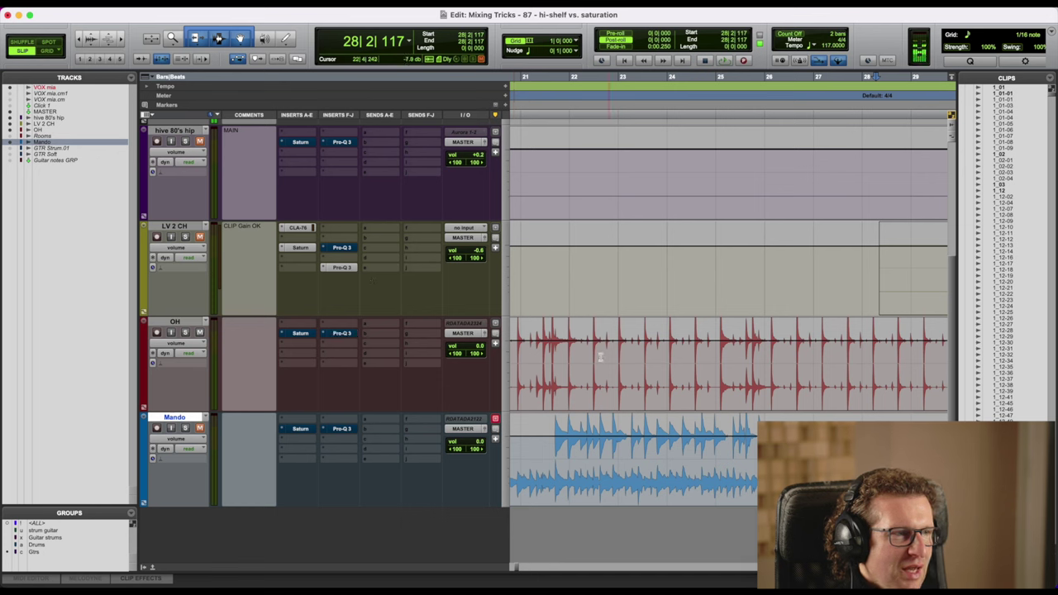
Play the OH passage from bar 21 to 25 with Saturn and Pro-Q 3 bypassed, and examine its spectrum in DigiCheck NG.
drag(566, 358, 719, 356)
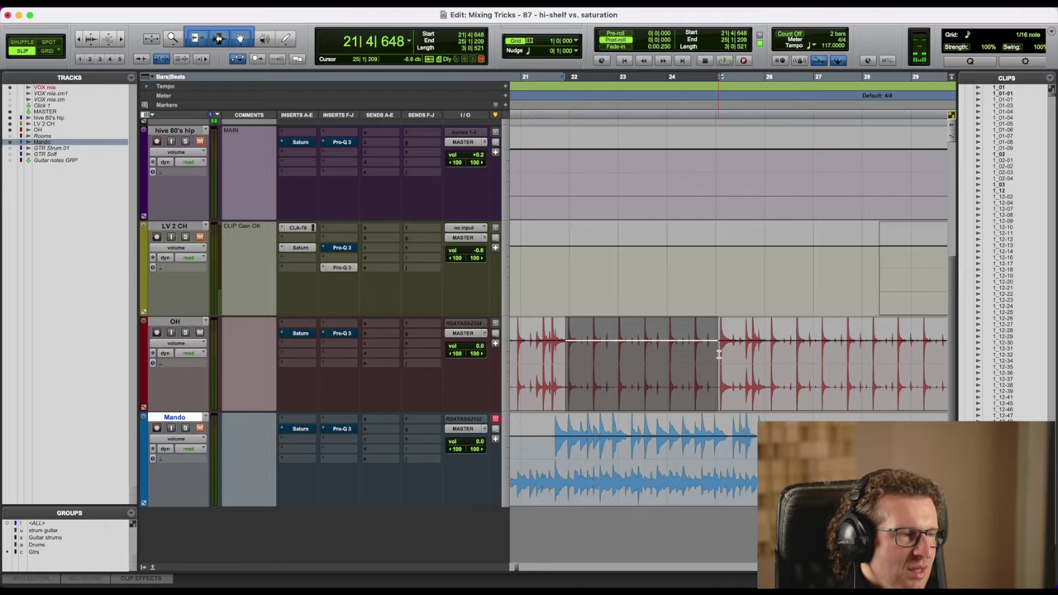
key(space)
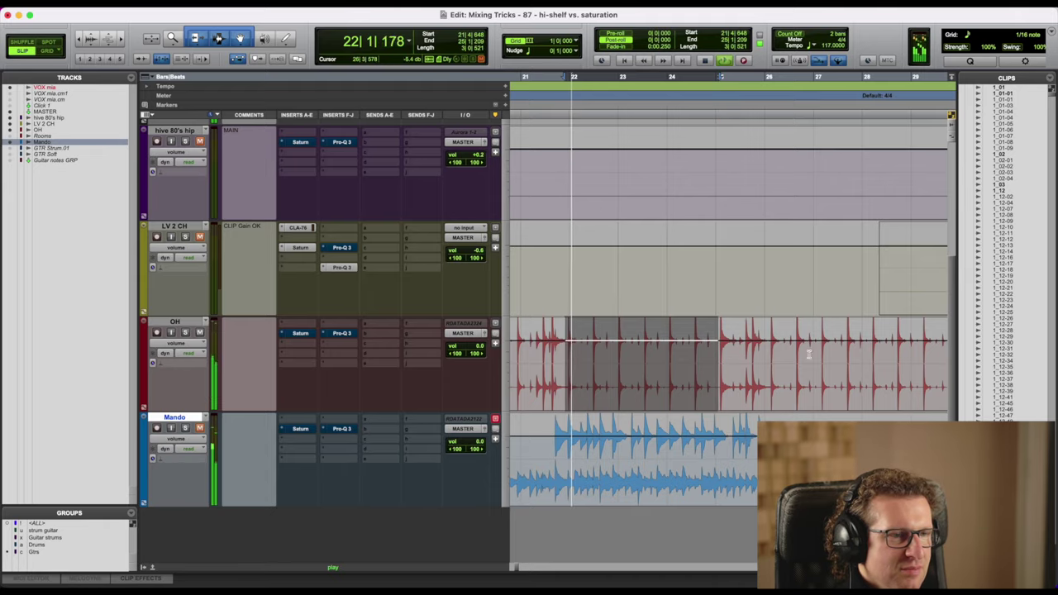
key(ctrl+Up)
click(398, 291)
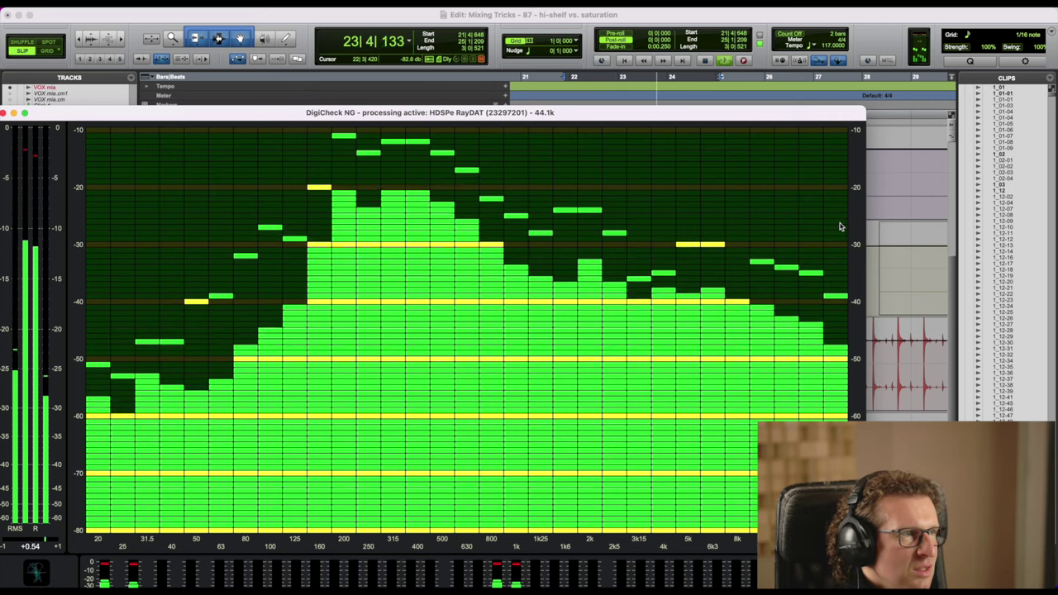
click(884, 285)
key(space)
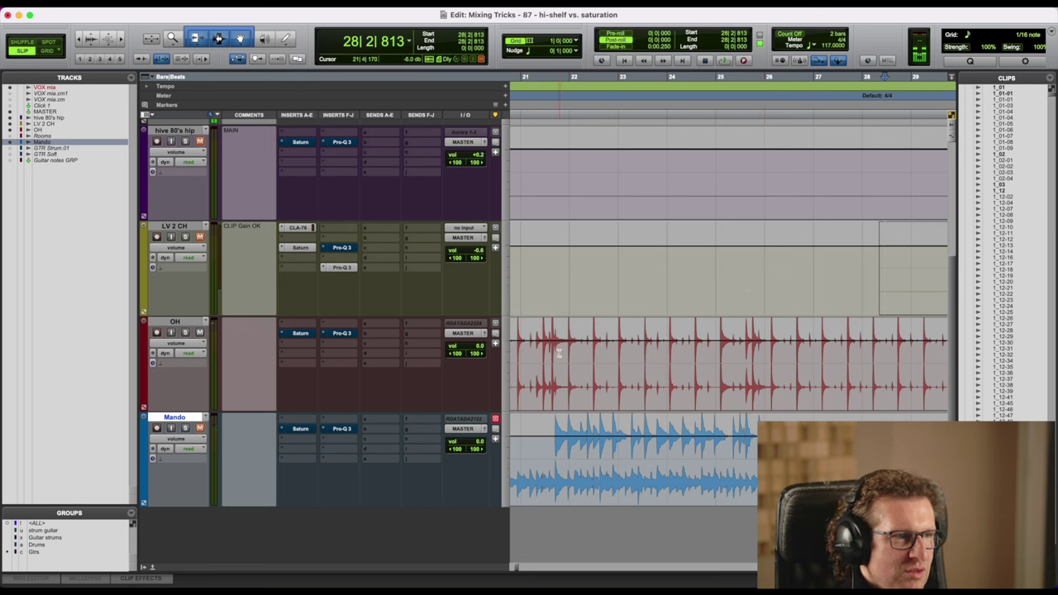
drag(565, 354, 715, 362)
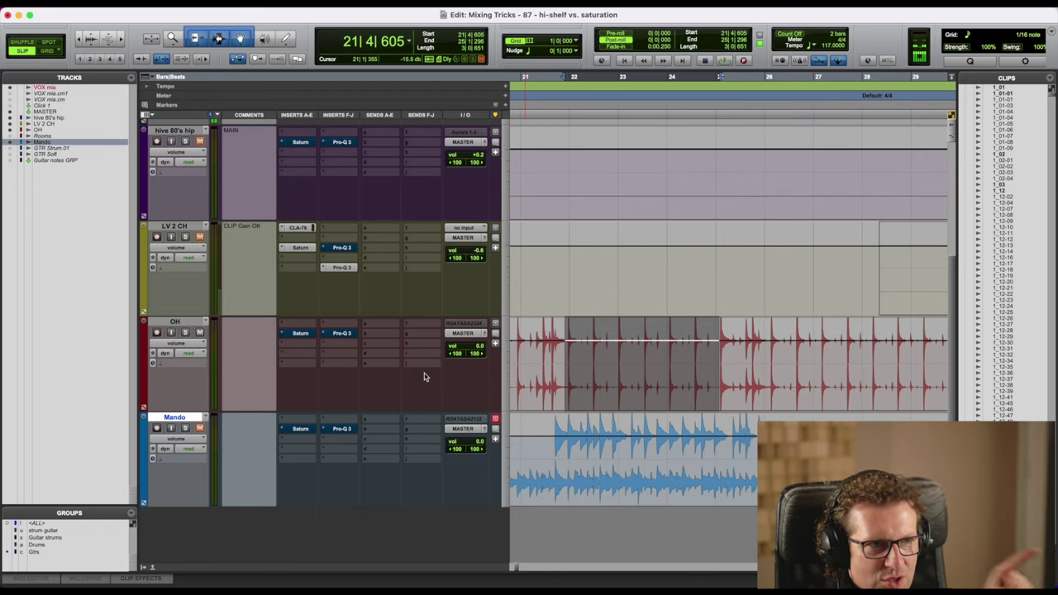
key(ctrl+Up)
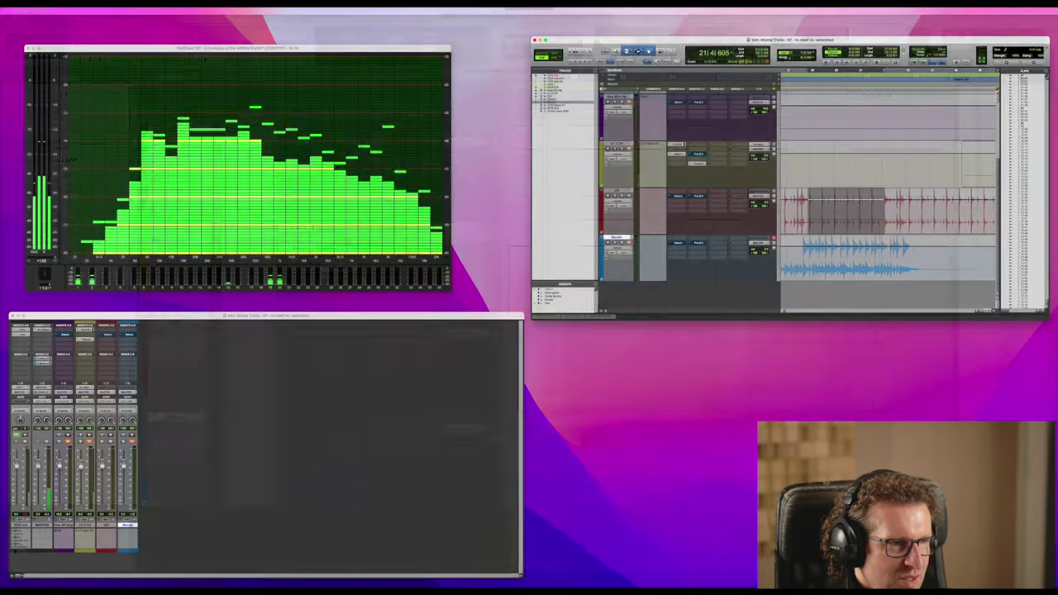
click(400, 229)
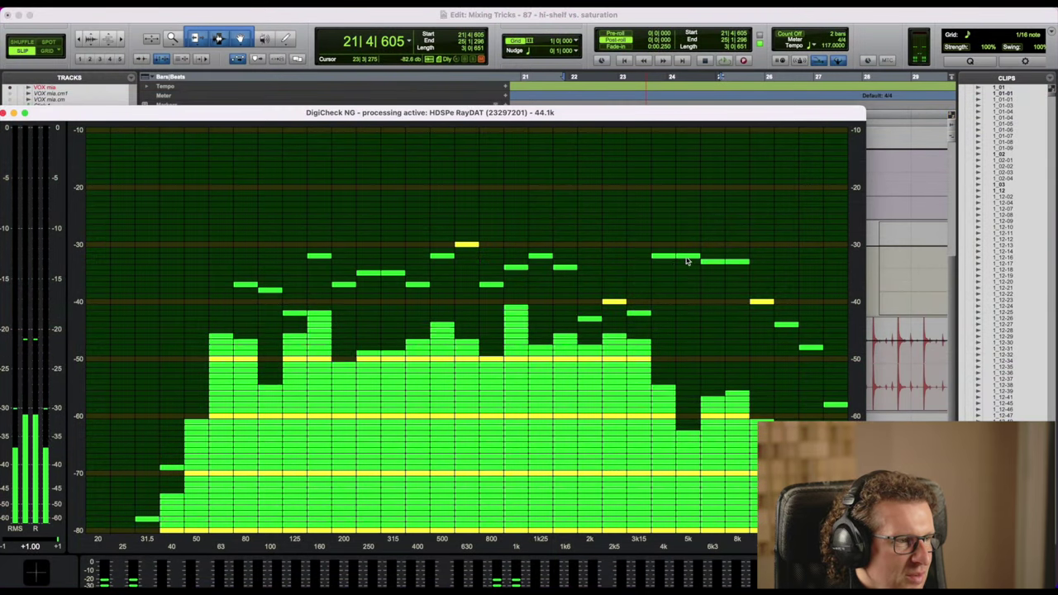
click(904, 272)
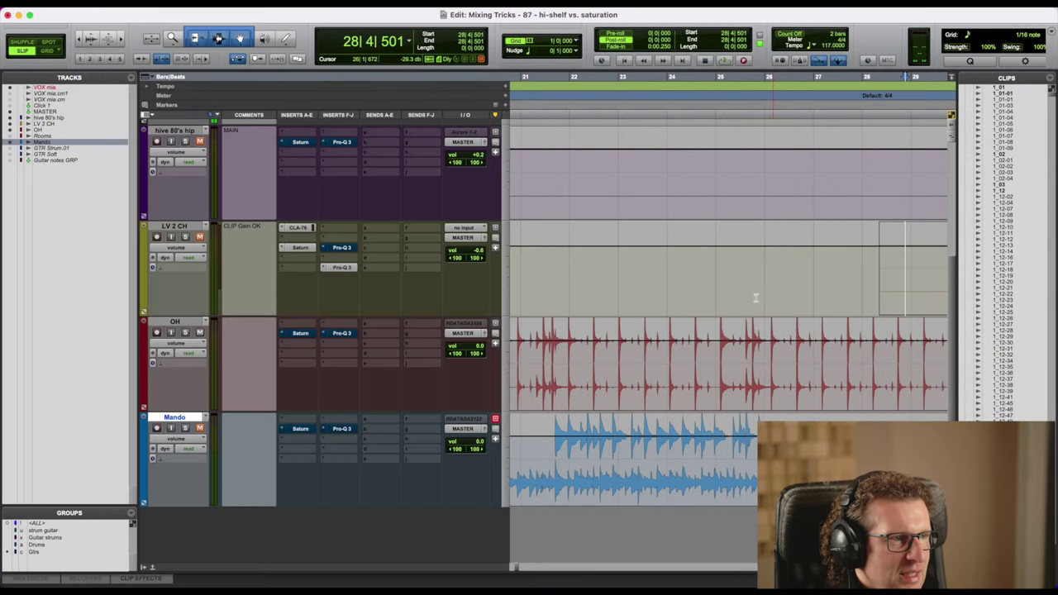
Play the passage from bar 21 to 25 with OH's Saturn engaged and examine its spectrum in DigiCheck NG.
drag(566, 279, 738, 282)
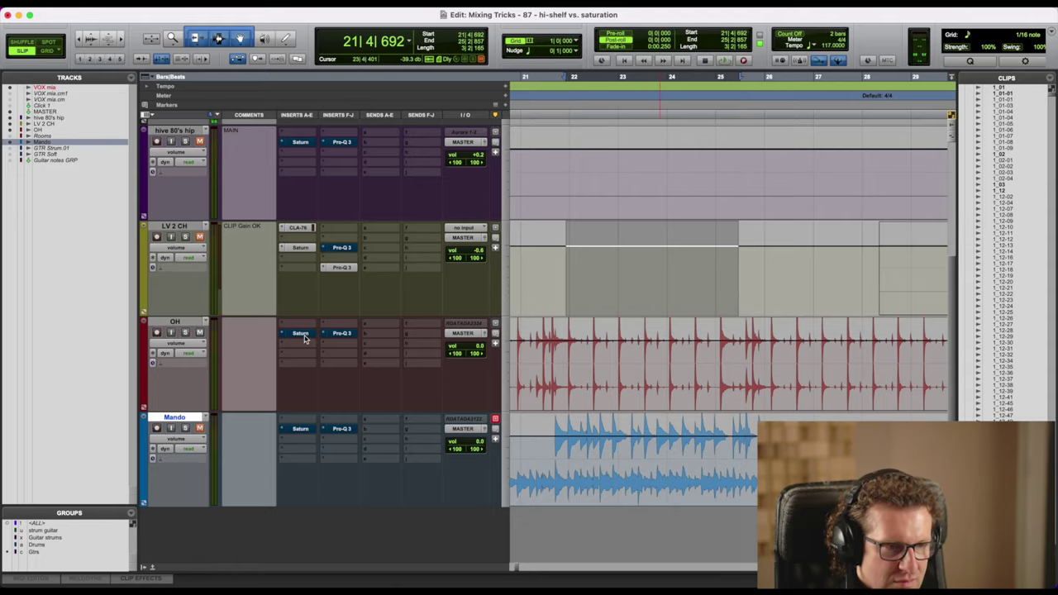
key(space)
key(ctrl+Up)
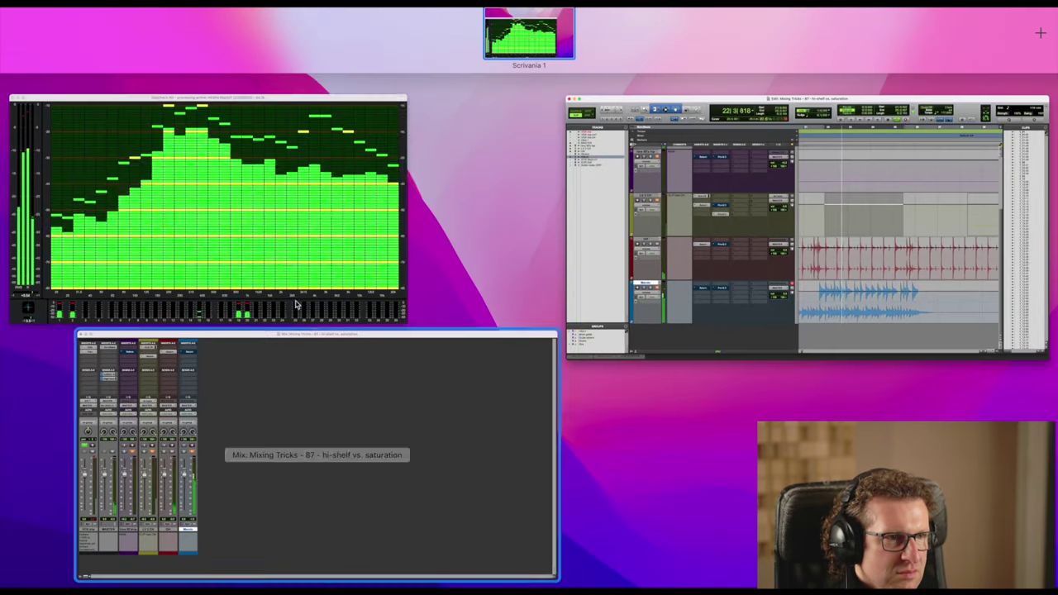
click(296, 306)
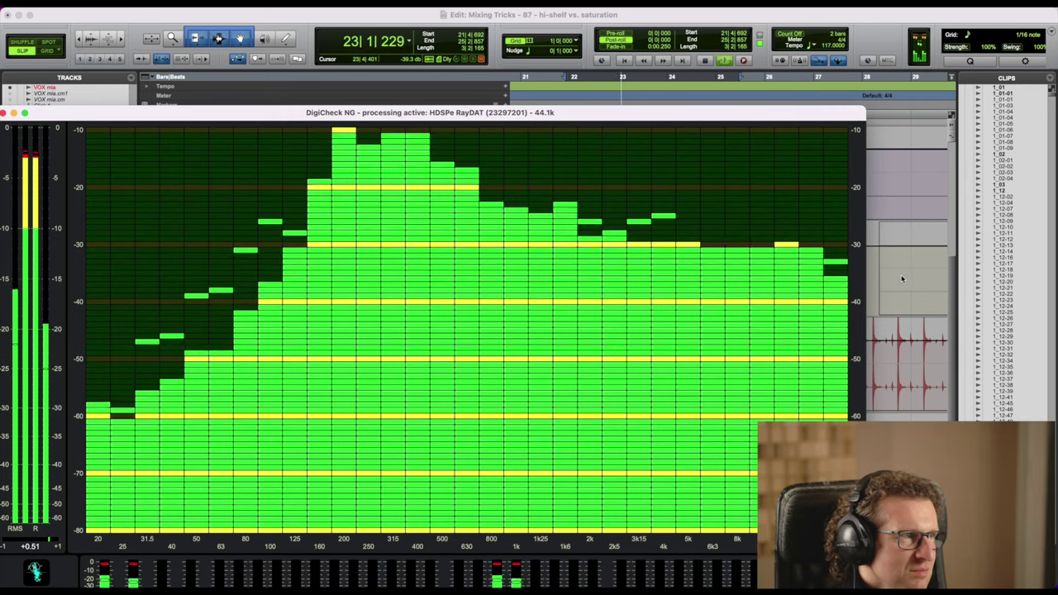
click(901, 278)
click(902, 279)
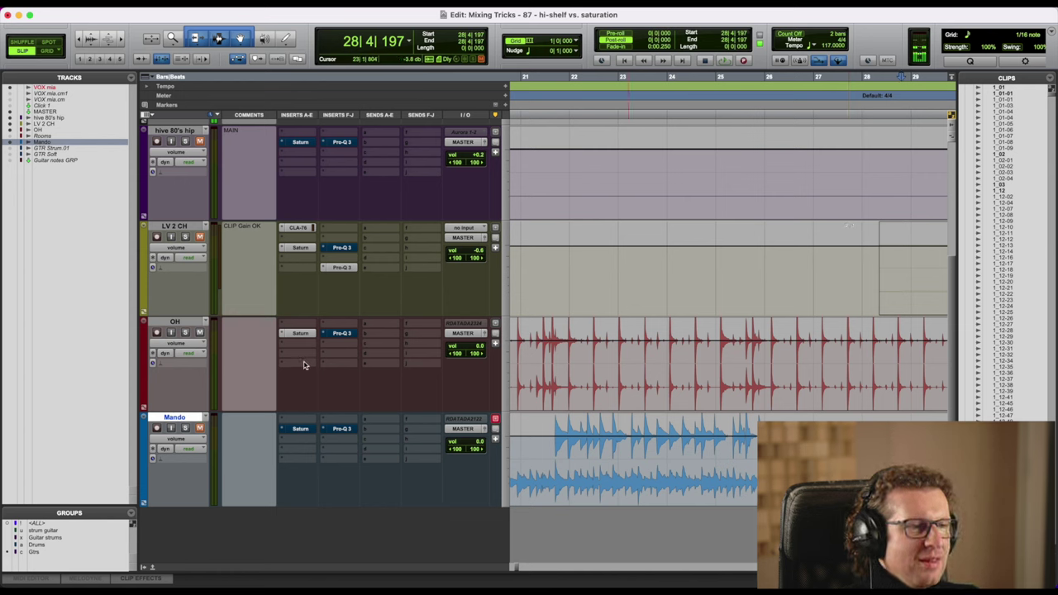
Review the band settings of OH's Saturn and the high-shelf curve of its Pro-Q 3, closing both windows.
click(299, 333)
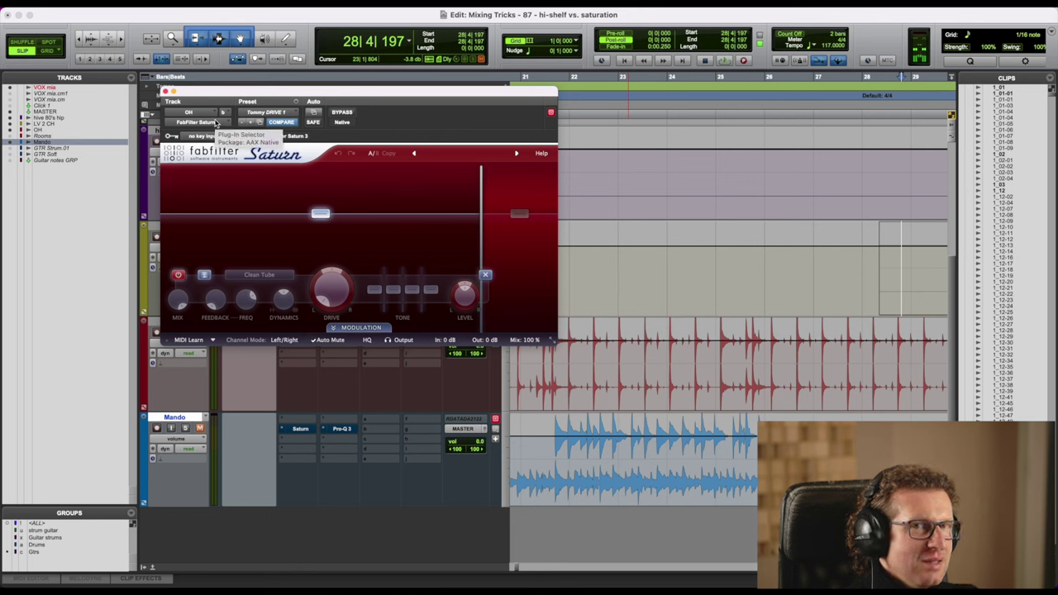
click(165, 90)
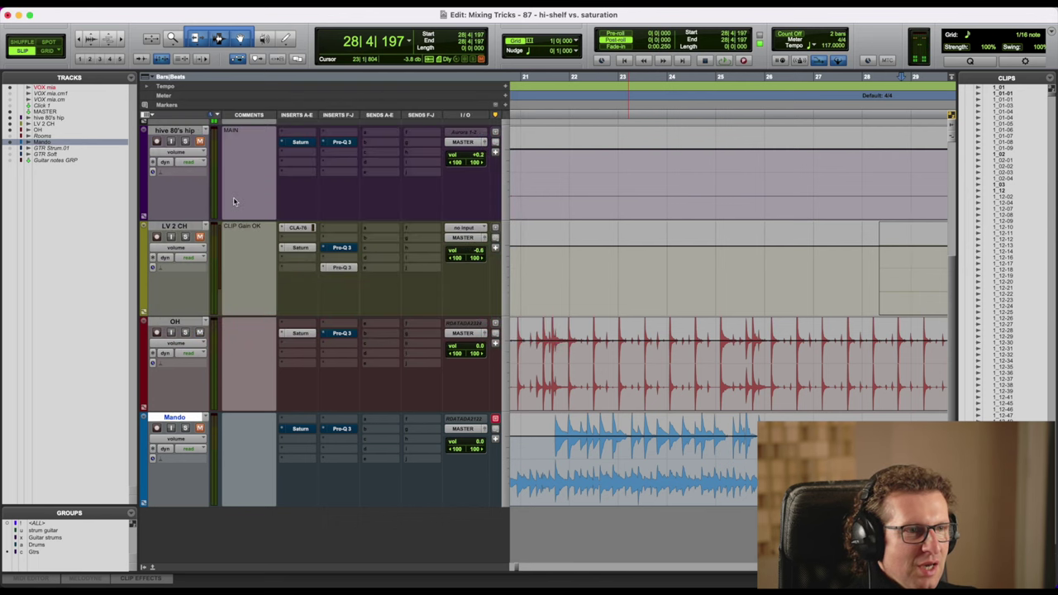
click(341, 332)
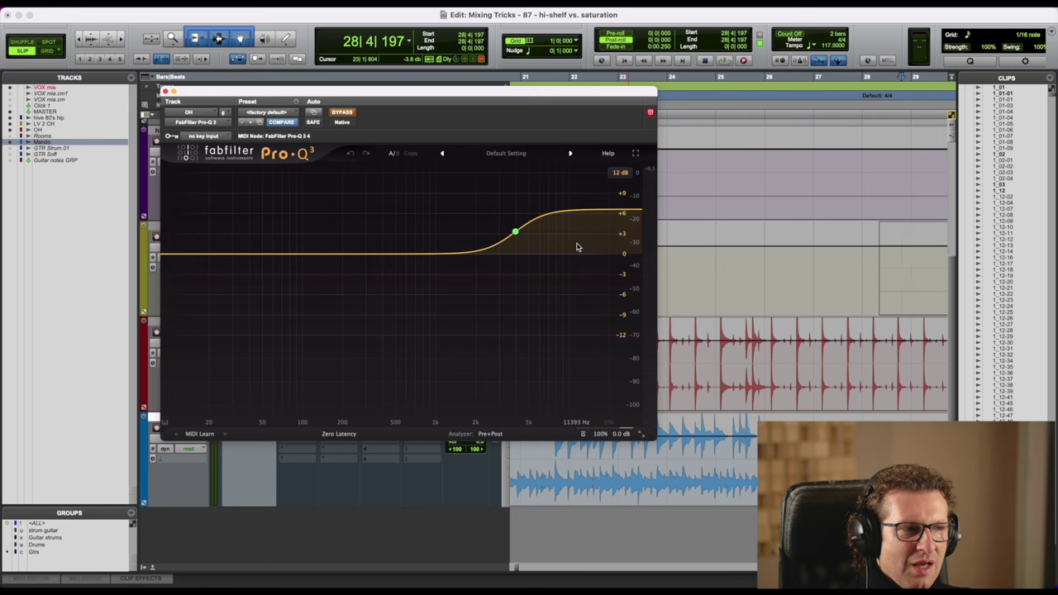
click(166, 92)
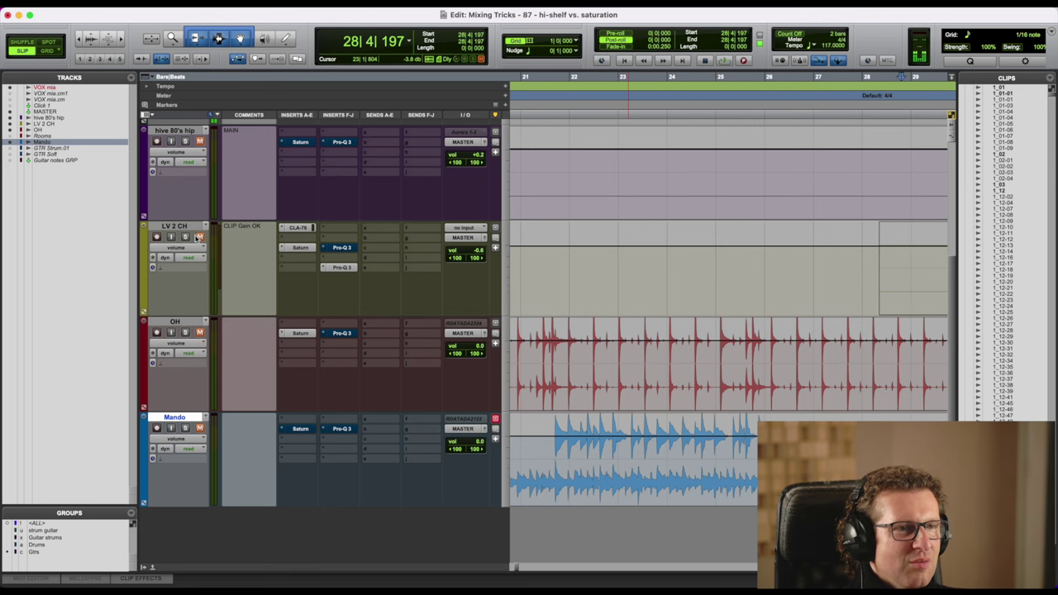
Select the LV 2 CH vocal phrase from about 36|2 to 39|3 and start playing it.
key(r)
key(r)
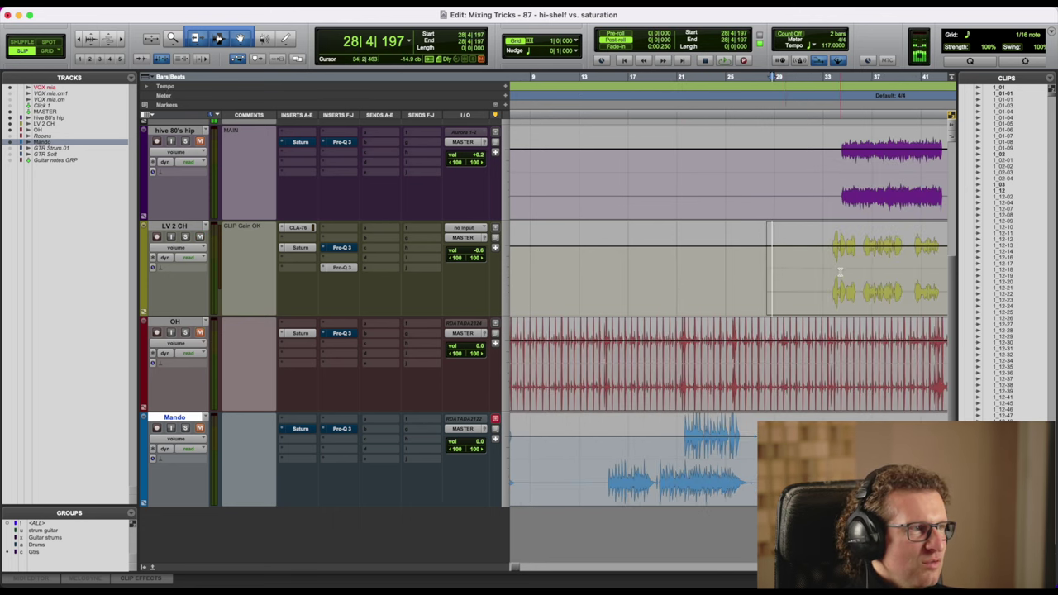
click(886, 258)
key(t)
key(t)
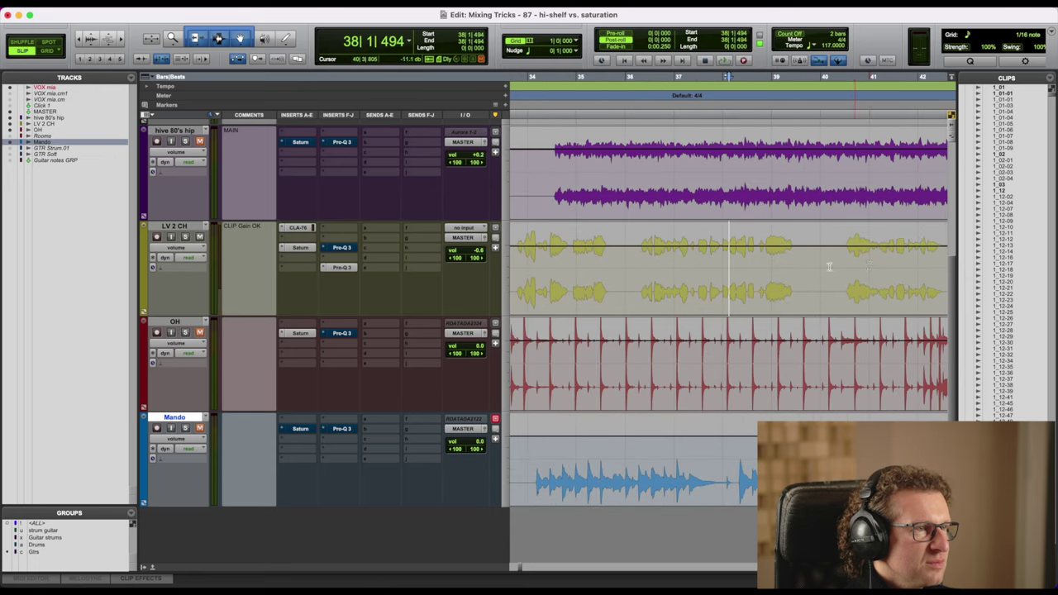
drag(637, 266, 796, 270)
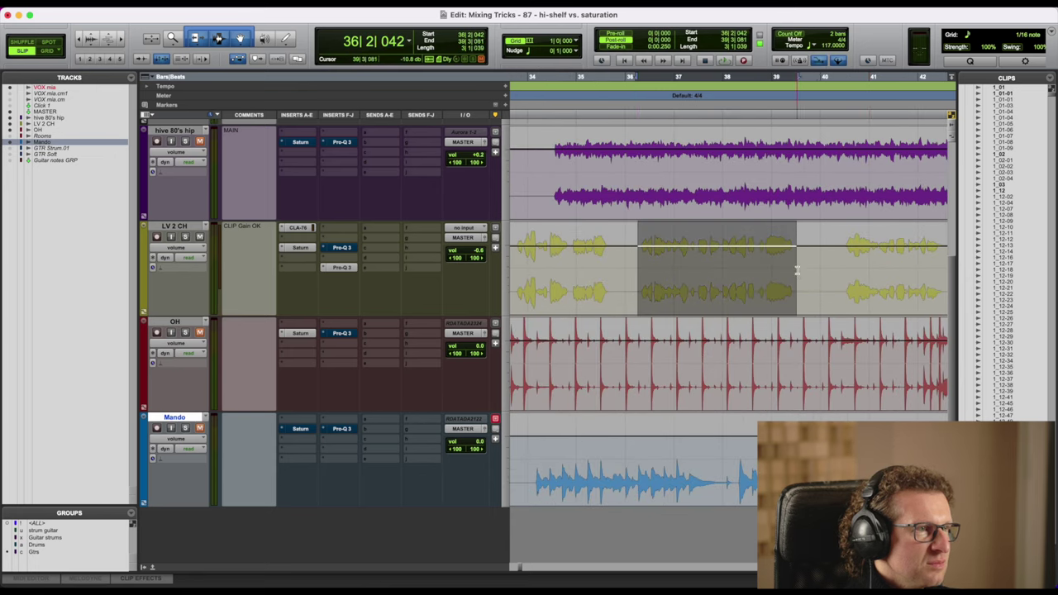
key(space)
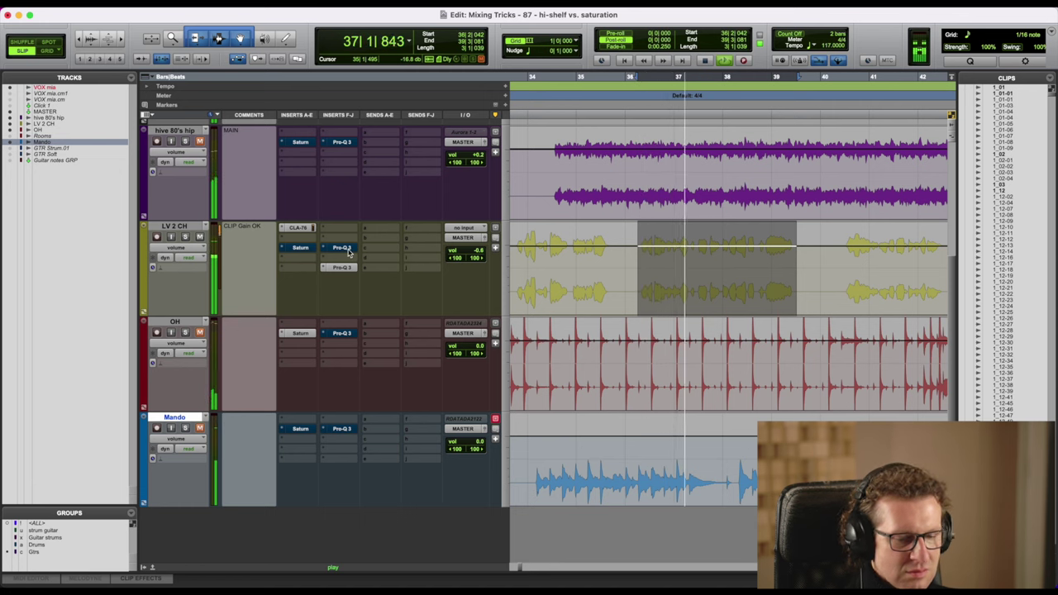
During playback, check LV 2 CH's Pro-Q 3 high shelf, bypass it, and inspect the crossover frequency of the track's Saturn.
click(348, 253)
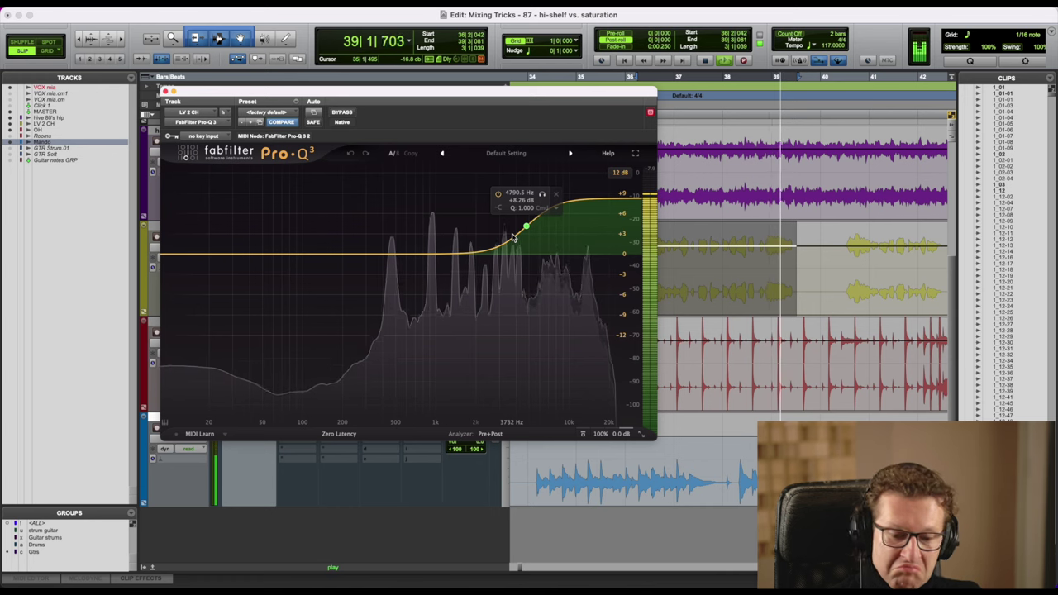
click(165, 91)
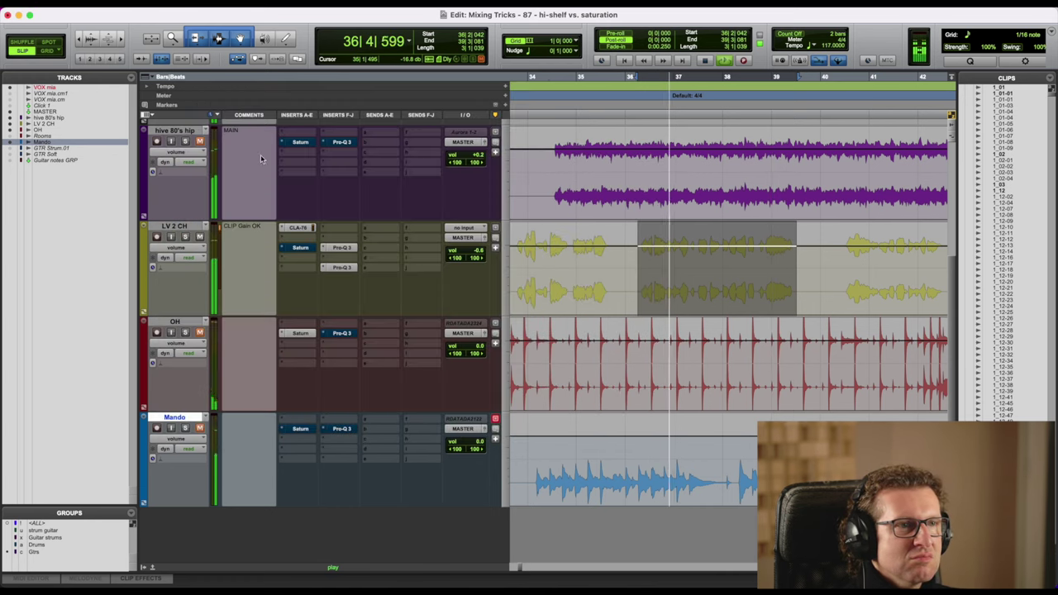
super+click(342, 249)
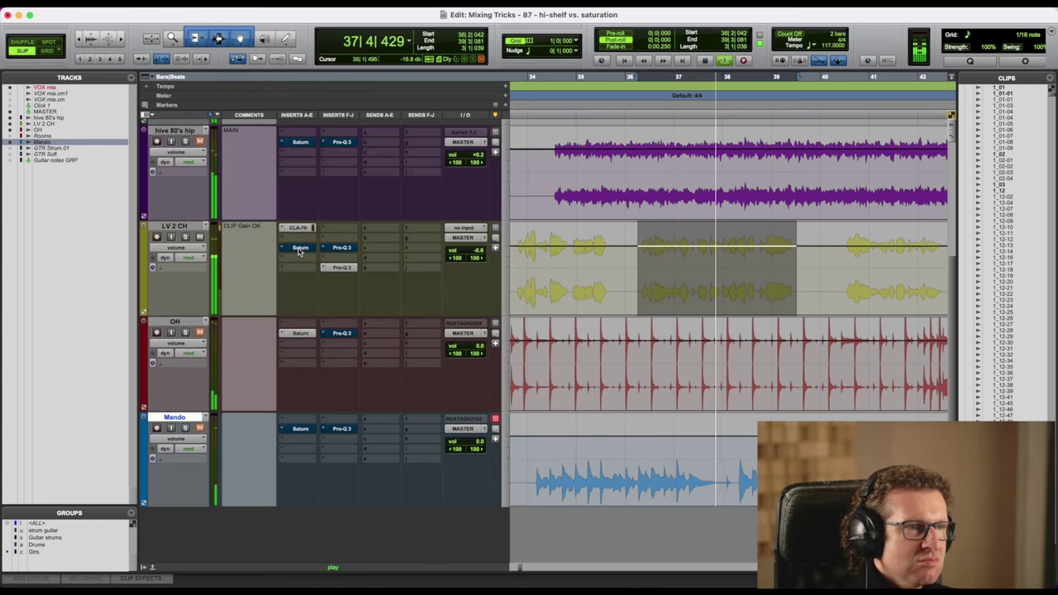
click(306, 248)
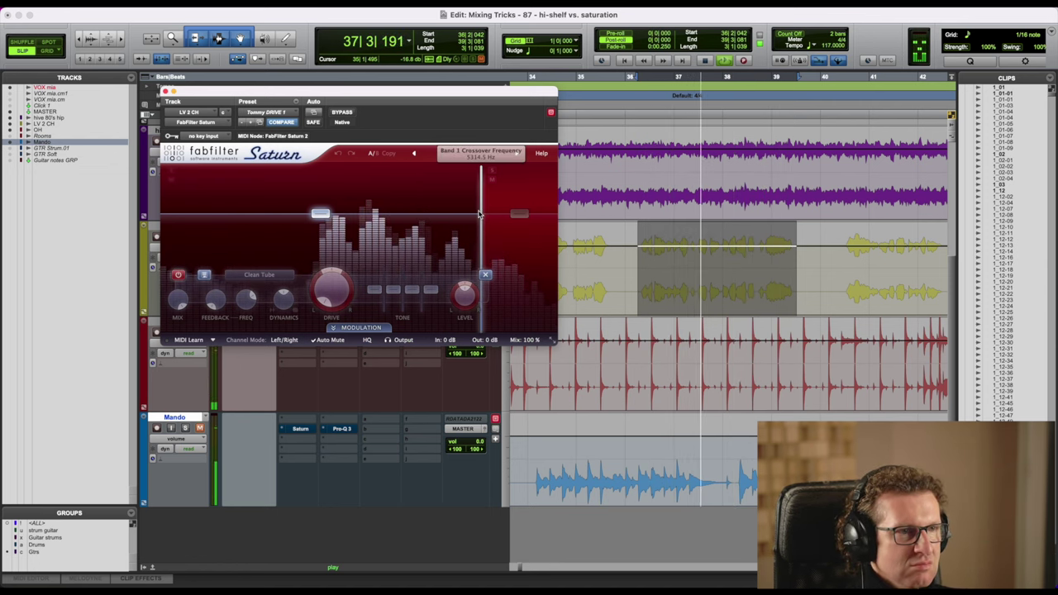
click(165, 91)
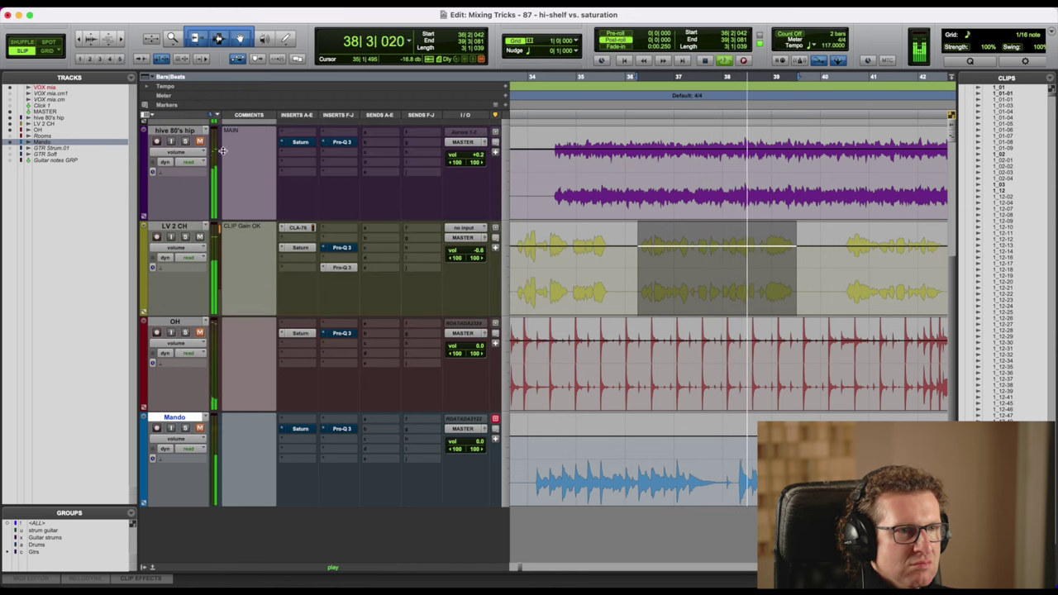
Bypass Saturn and engage the high-shelf Pro-Q 3 on LV 2 CH during playback, and stop the playback.
super+click(297, 250)
super+click(339, 250)
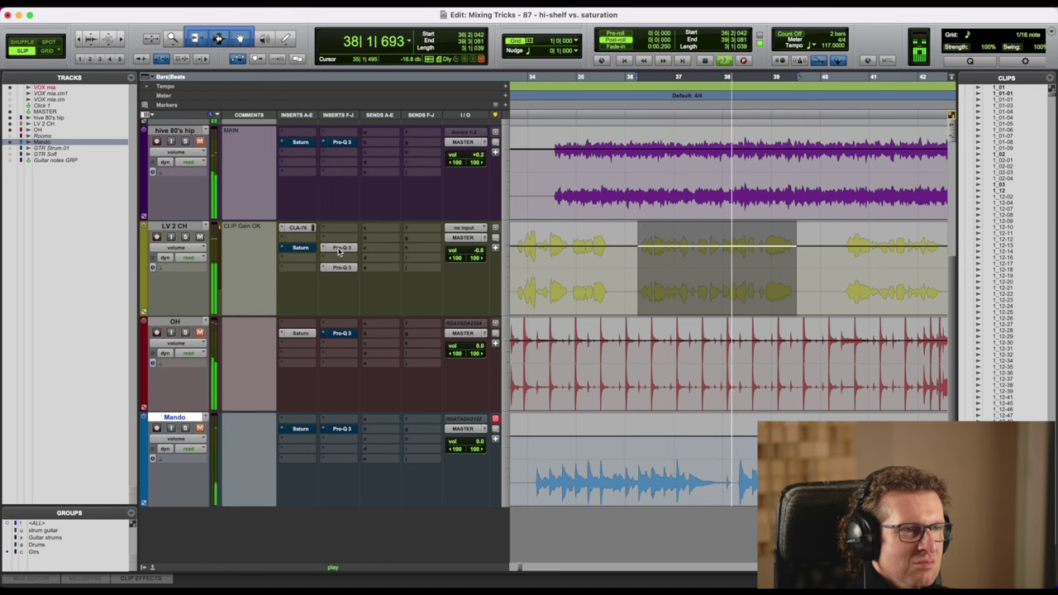
key(space)
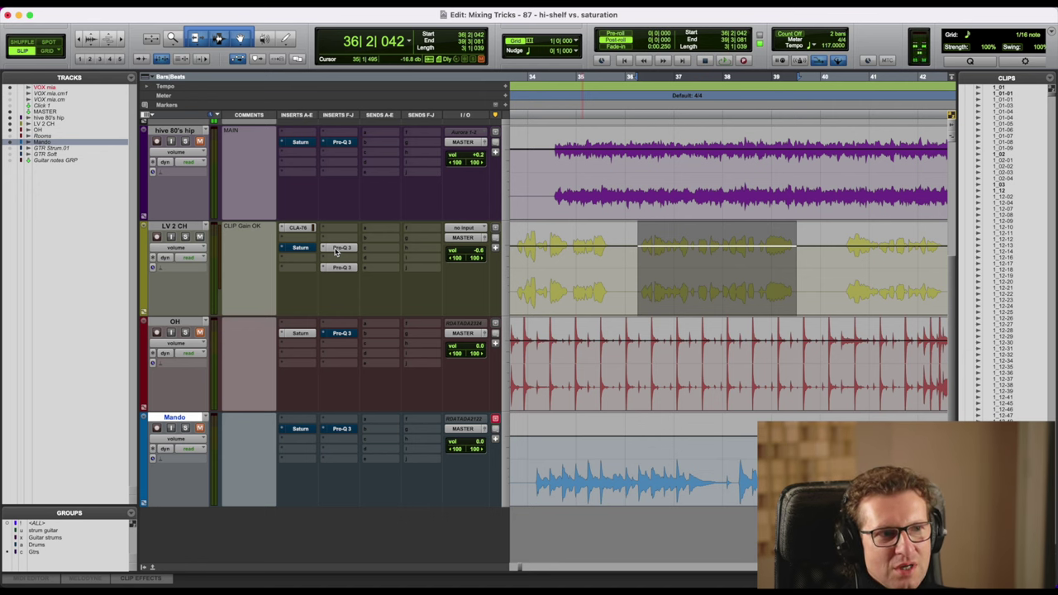
Compare the Pro-Q 3 high-shelf settings on LV 2 CH with the bands of its bypassed Saturn.
click(335, 249)
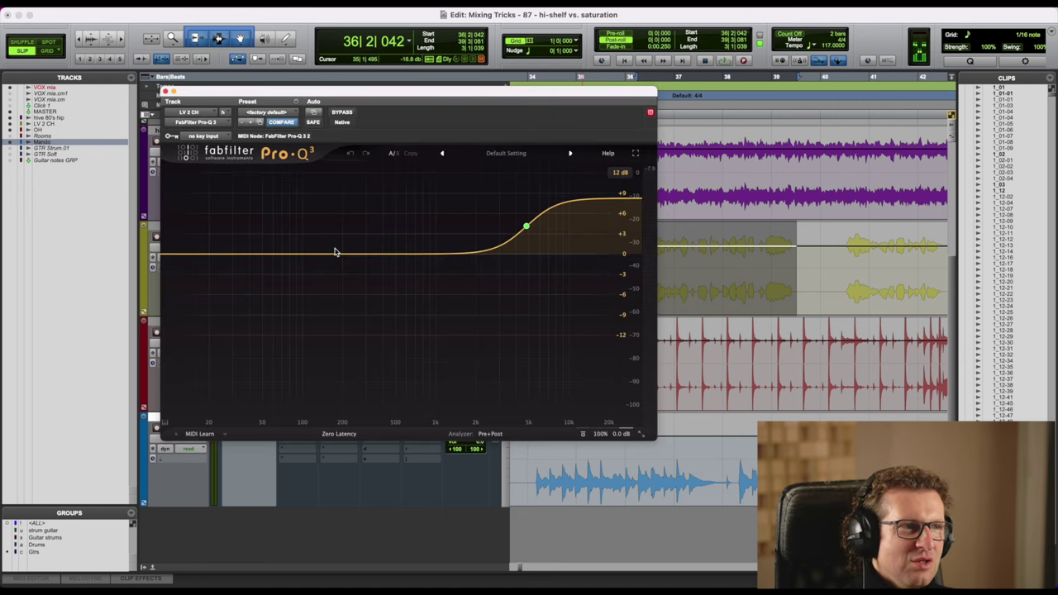
mouse_move(523, 258)
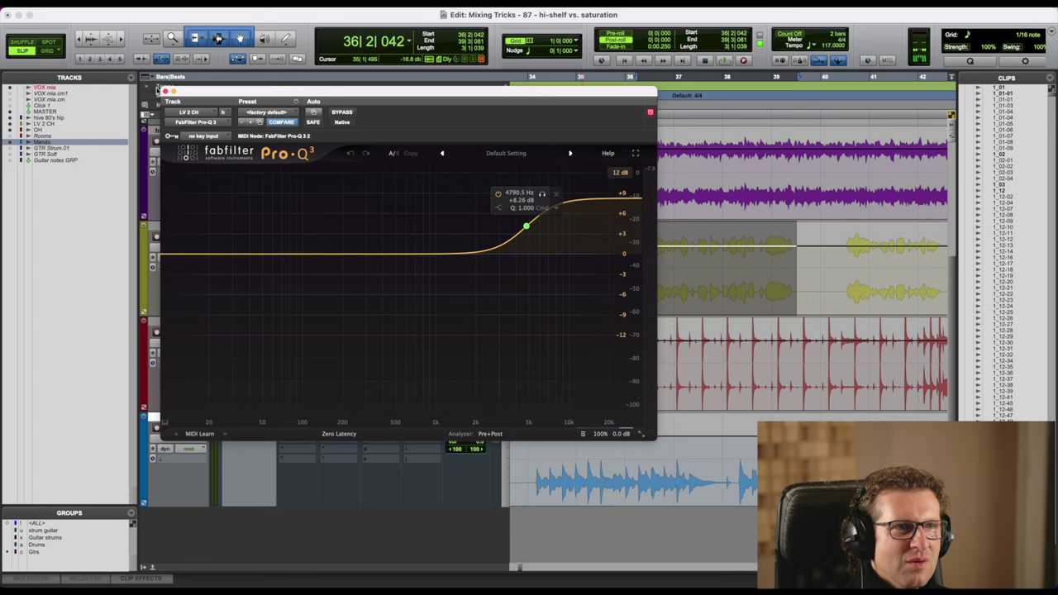
click(164, 91)
click(299, 248)
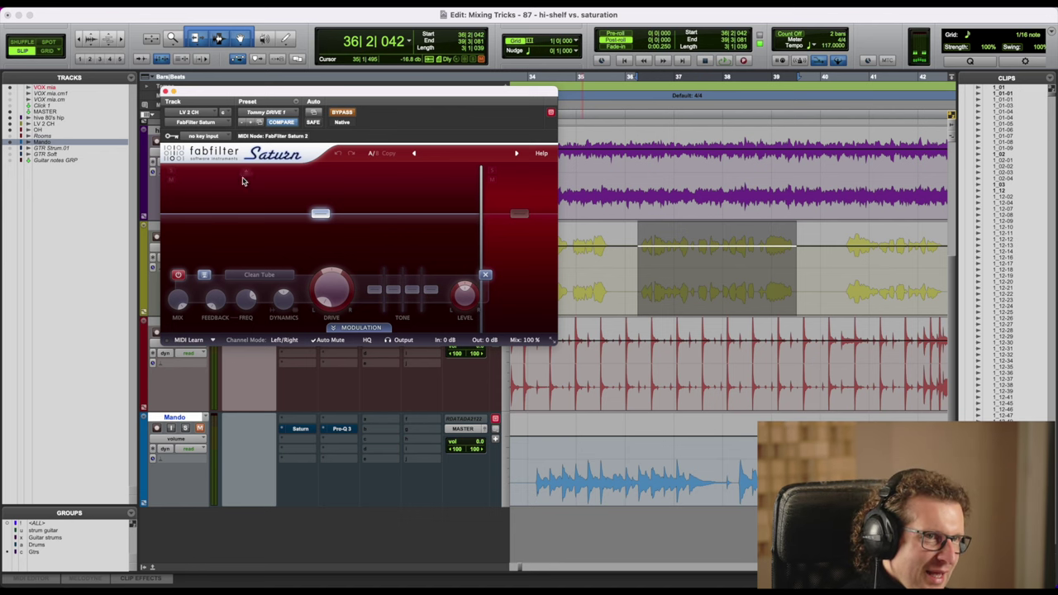
click(166, 90)
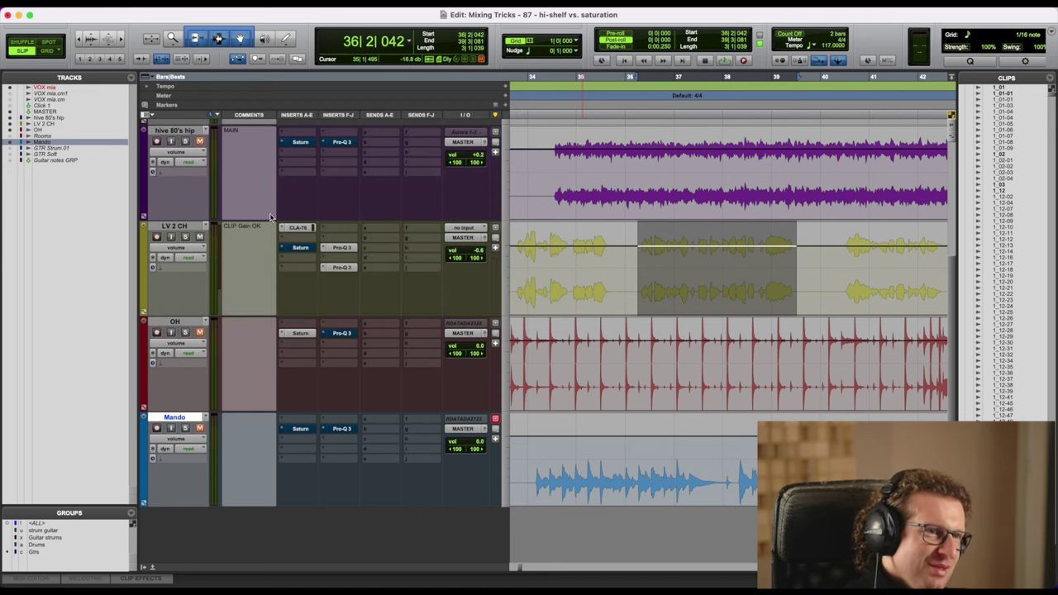
click(341, 247)
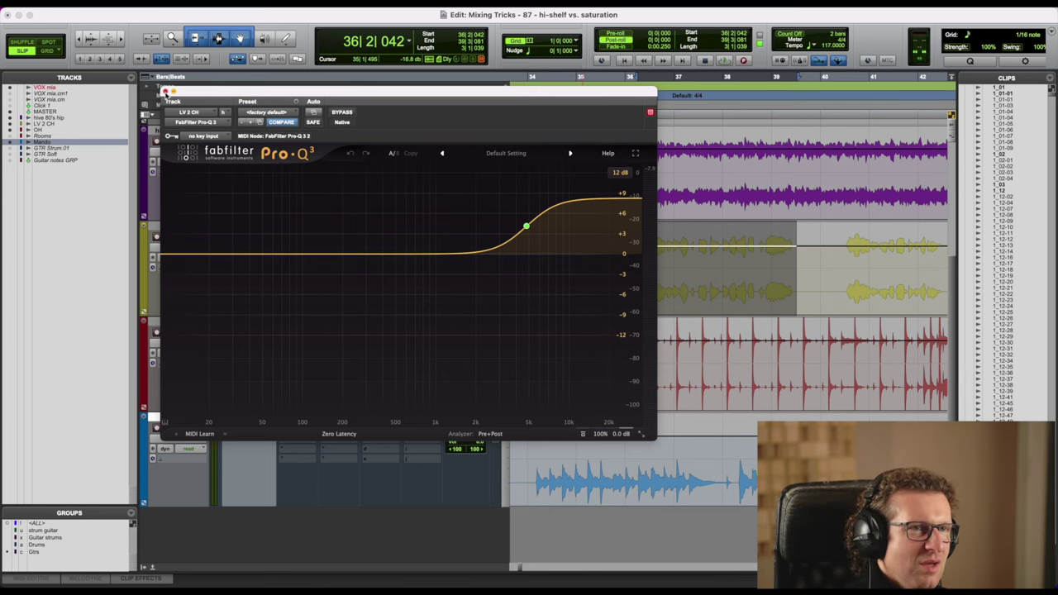
Close the Pro-Q 3 window, audition LV 2 CH briefly, and select its shorter vocal phrase from about 36|3 to 37|2.
click(165, 91)
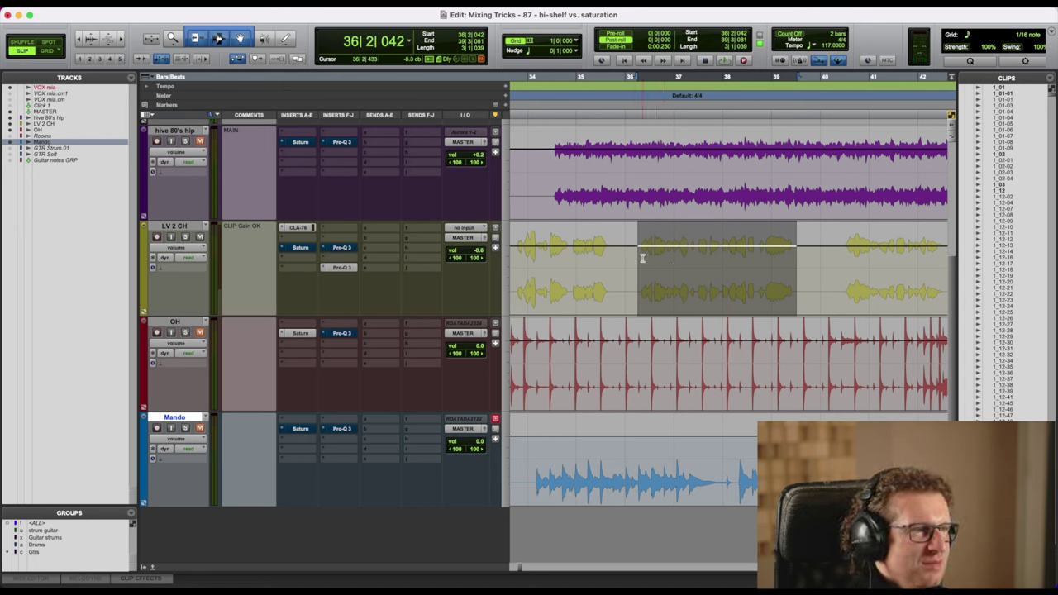
key(space)
key(super+bracketright)
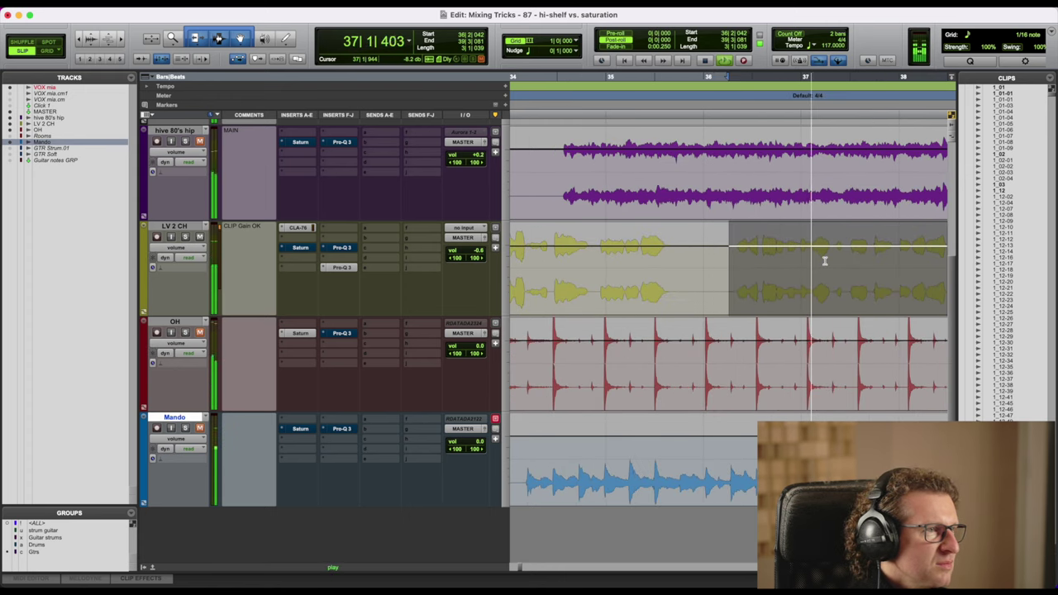
key(space)
key(super+bracketright)
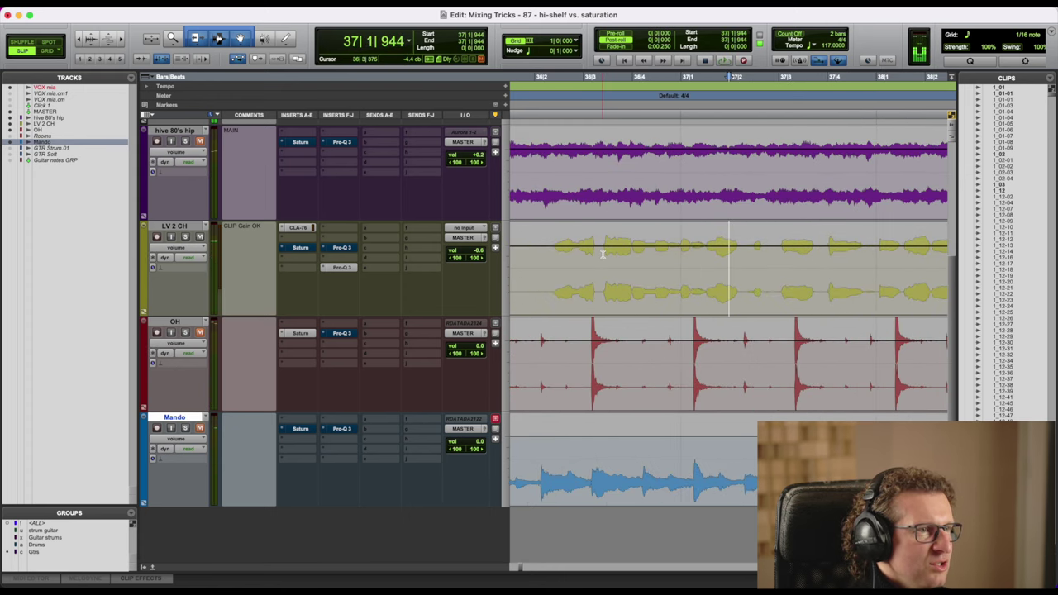
drag(602, 253, 742, 260)
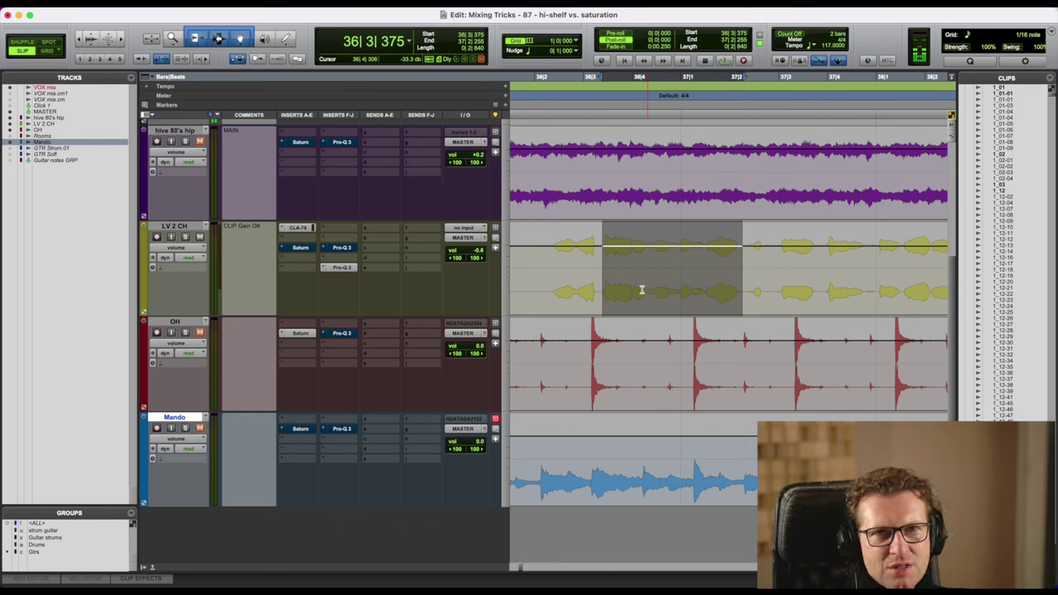
Play the selected LV 2 CH phrase with Saturn and the high-shelf Pro-Q 3 bypassed, examine its spectrum in DigiCheck, and stop playback.
key(space)
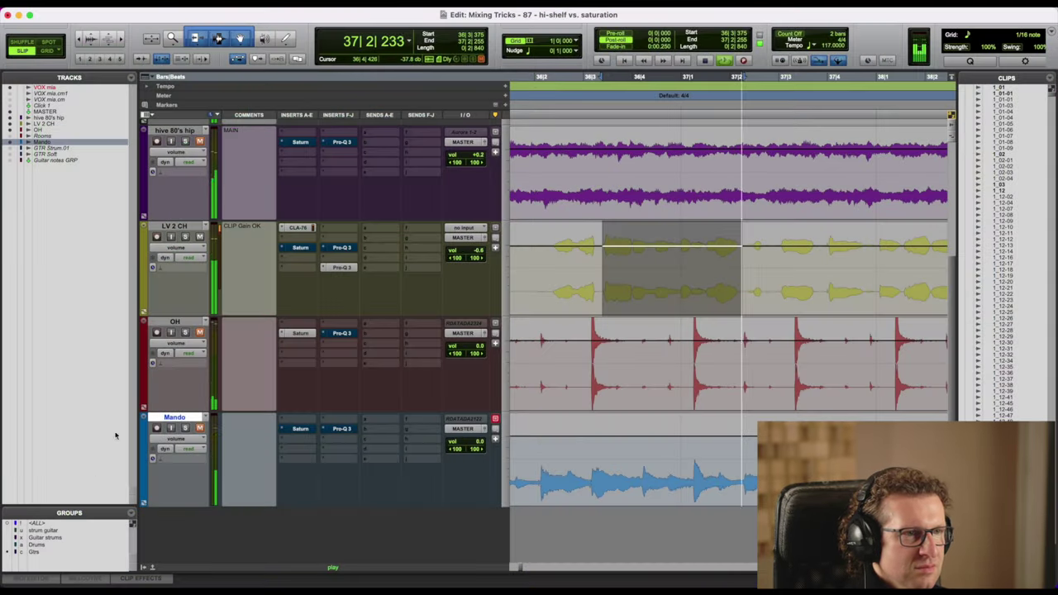
mouse_move(3, 585)
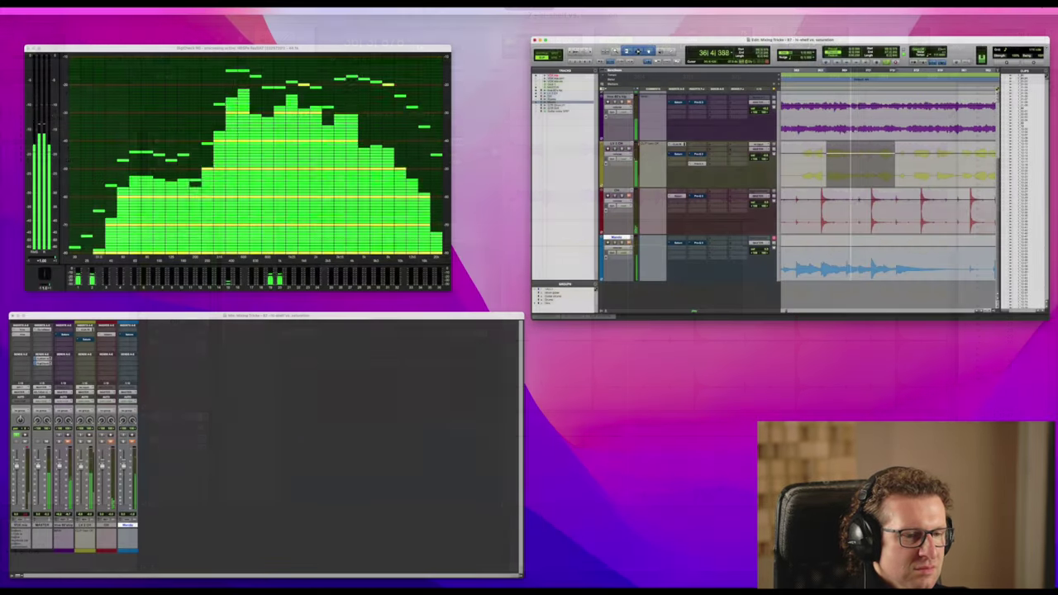
click(188, 253)
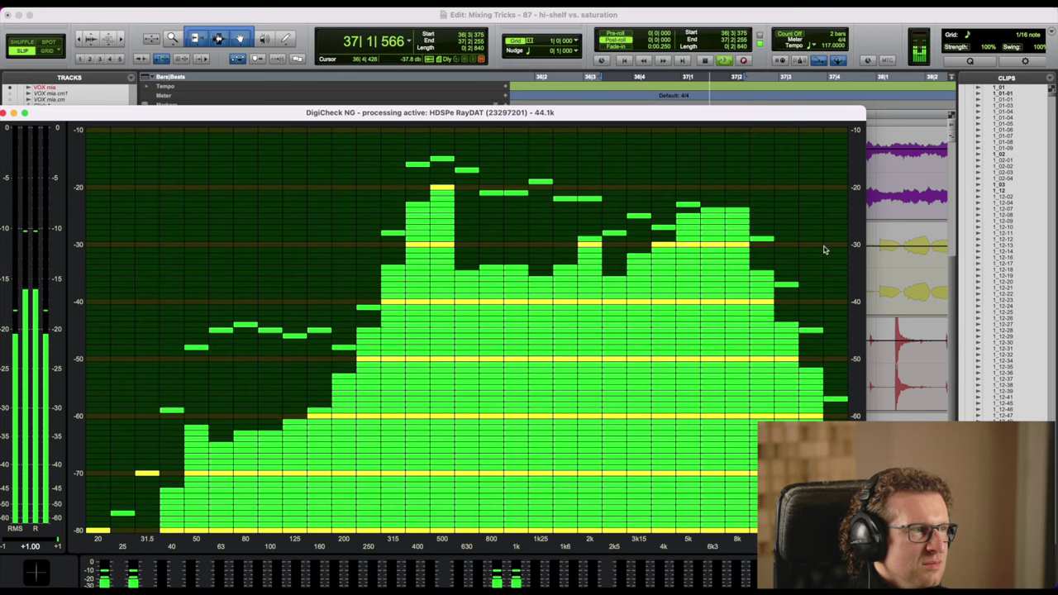
click(892, 261)
key(space)
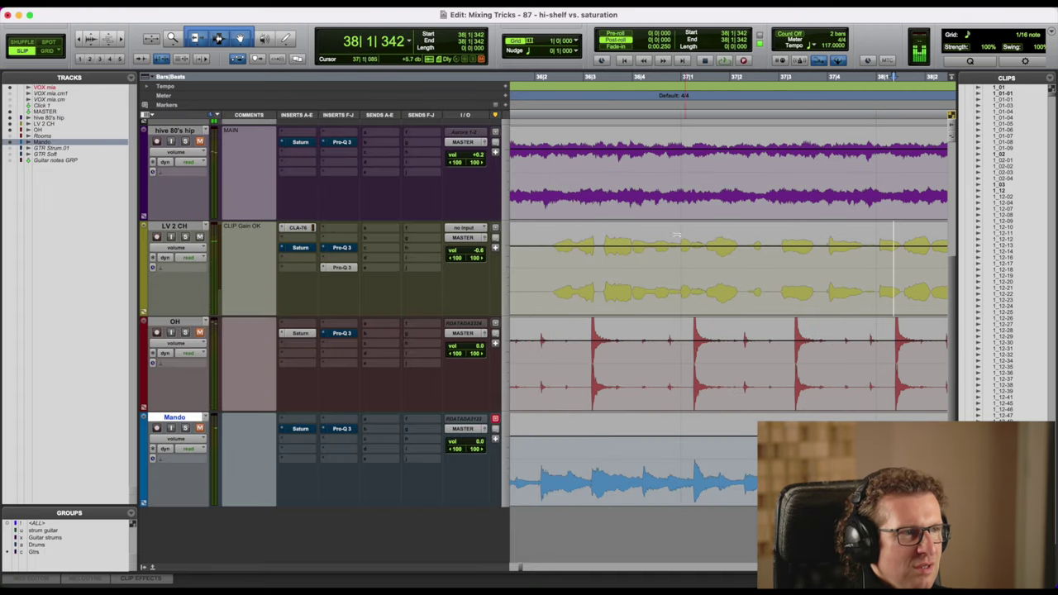
Reselect the LV 2 CH phrase from about 36|3 to 37|2, check the Pro-Q 3 high shelf, and engage that EQ.
drag(599, 269, 742, 269)
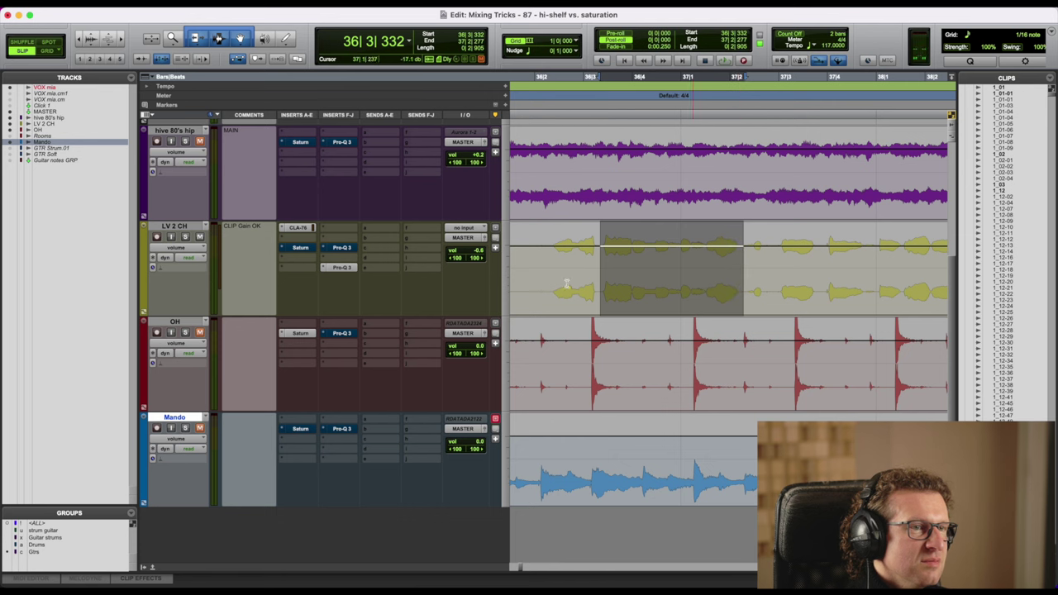
click(350, 250)
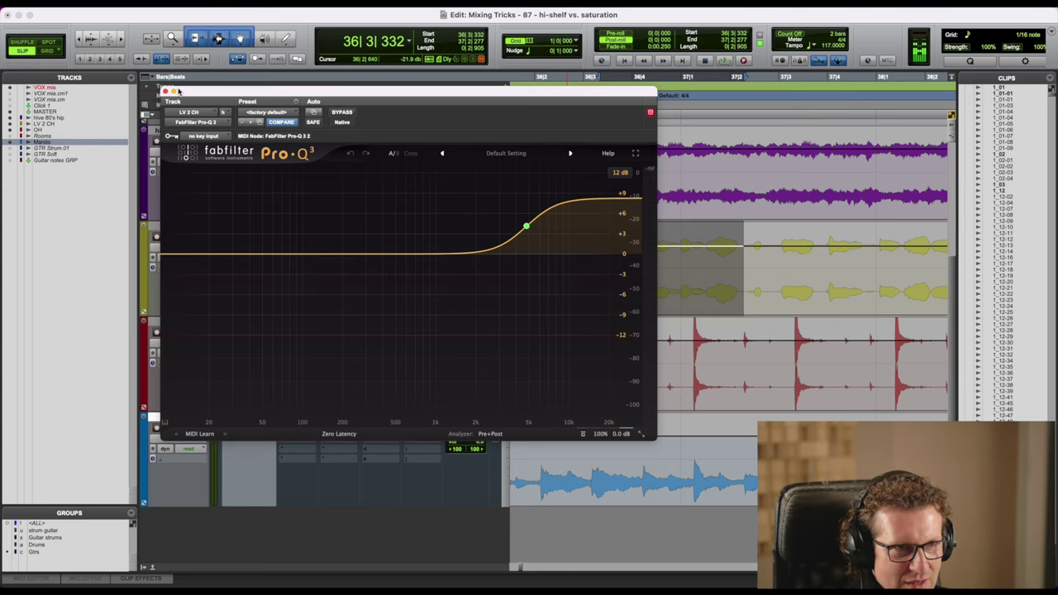
click(167, 91)
Play the phrase with the high-shelf boost, examine its high-frequency spectrum in DigiCheck, and stop playback back in the Edit window.
key(space)
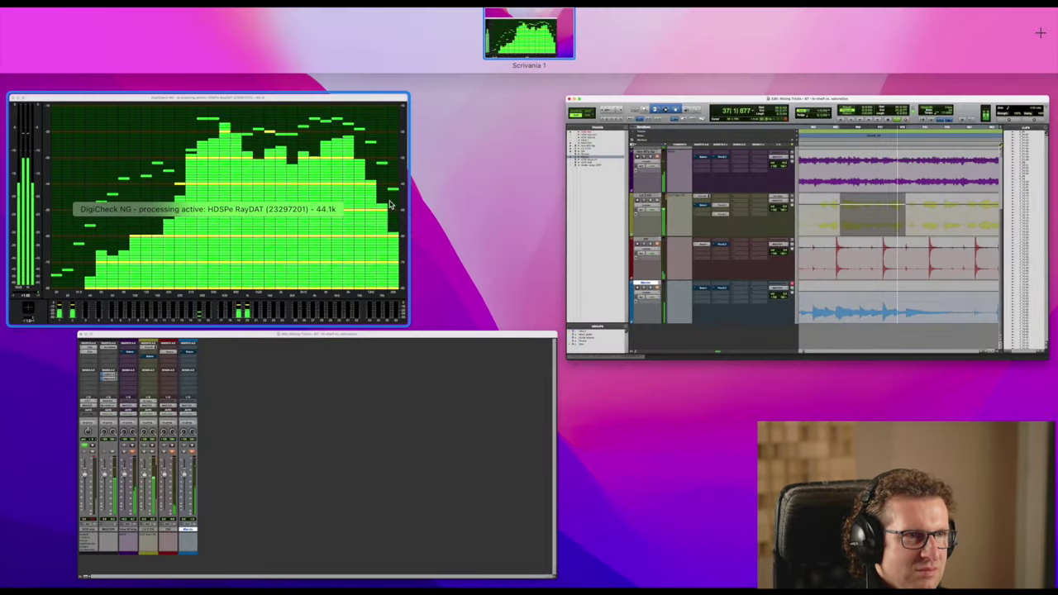
click(248, 194)
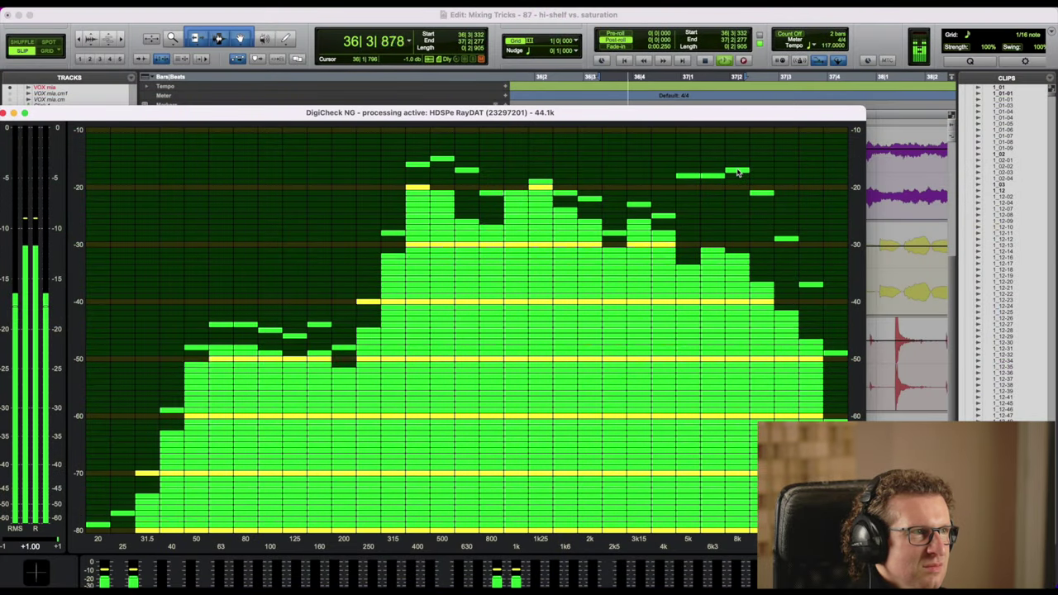
click(892, 276)
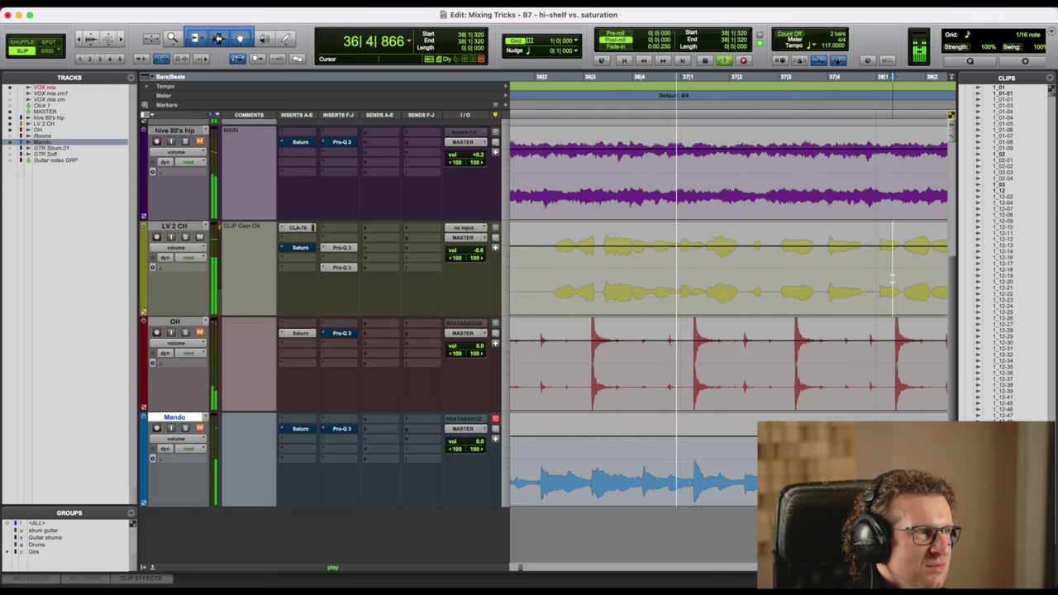
key(space)
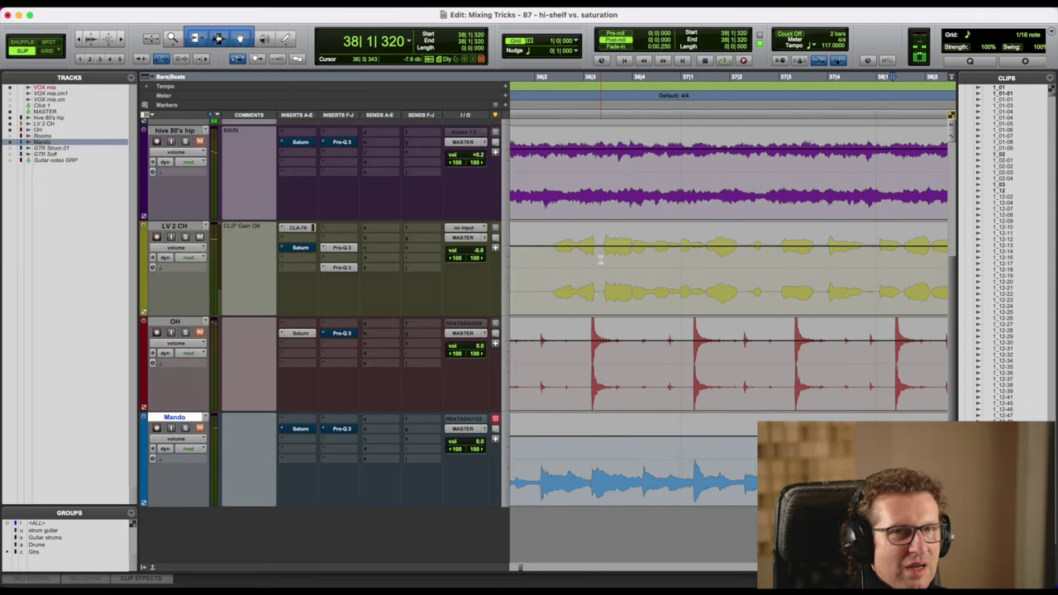
Reselect the LV 2 CH phrase from about 36|3 to 37|2 and switch its processing from the high-shelf Pro-Q 3 to Saturn.
drag(601, 259, 745, 264)
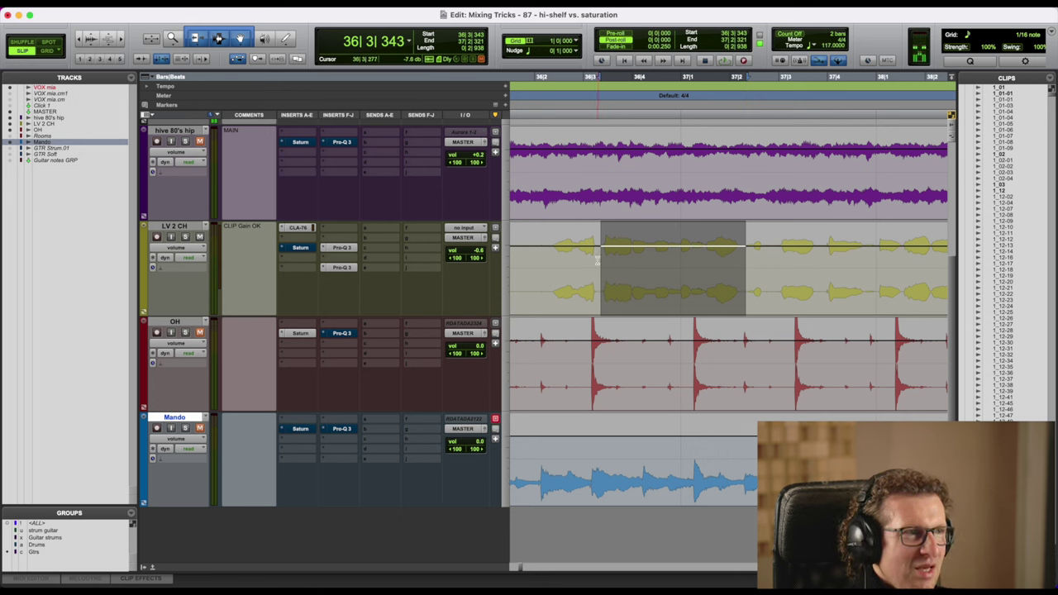
drag(596, 259, 745, 278)
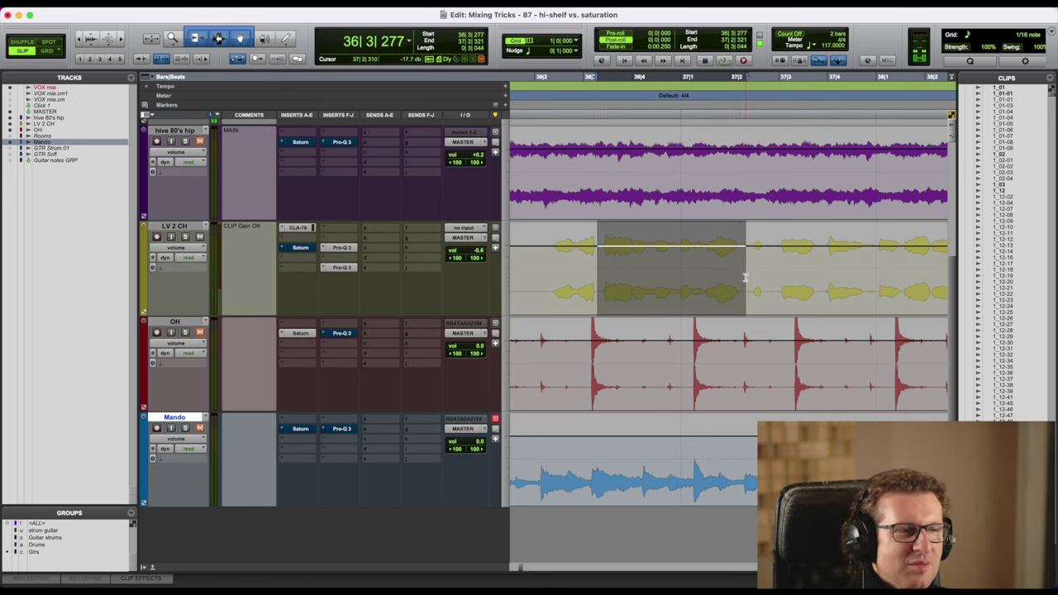
super+click(335, 249)
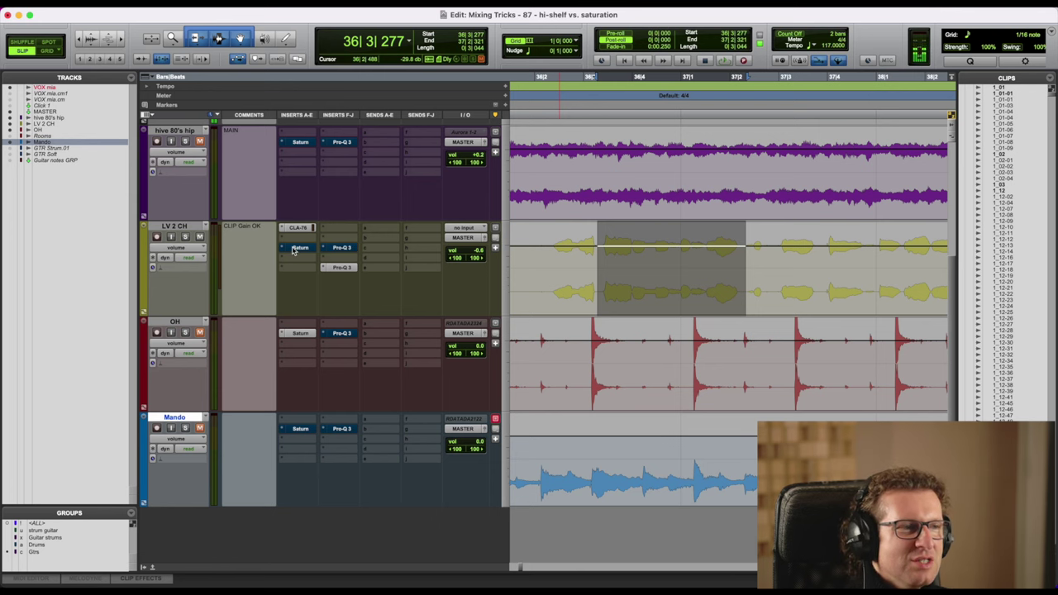
Play the phrase with Saturn's saturation, examine its high-frequency spectrum in DigiCheck, and stop playback back in the Edit window.
key(space)
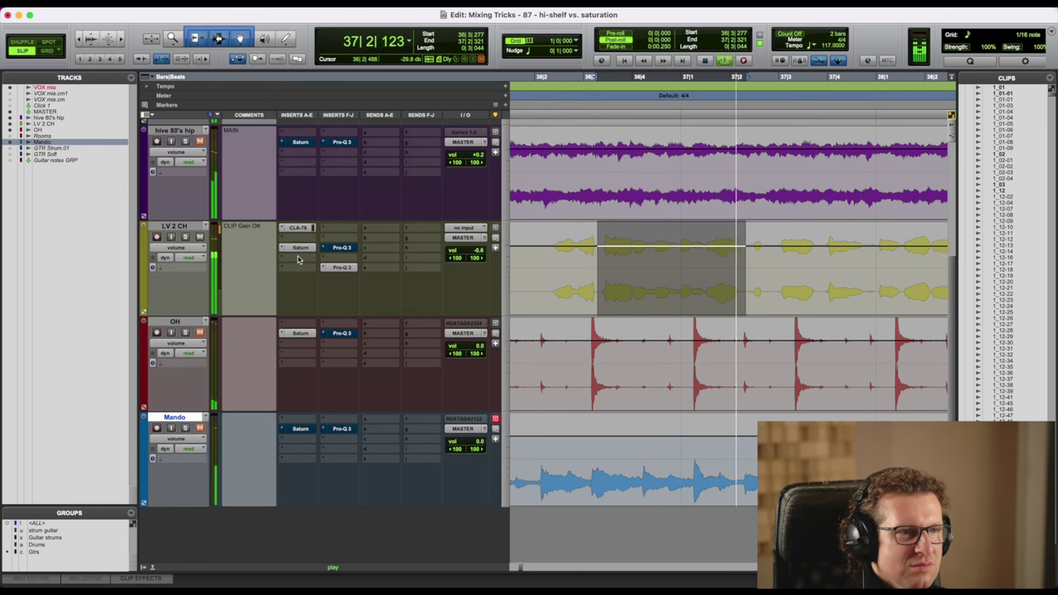
key(ctrl+Up)
click(356, 223)
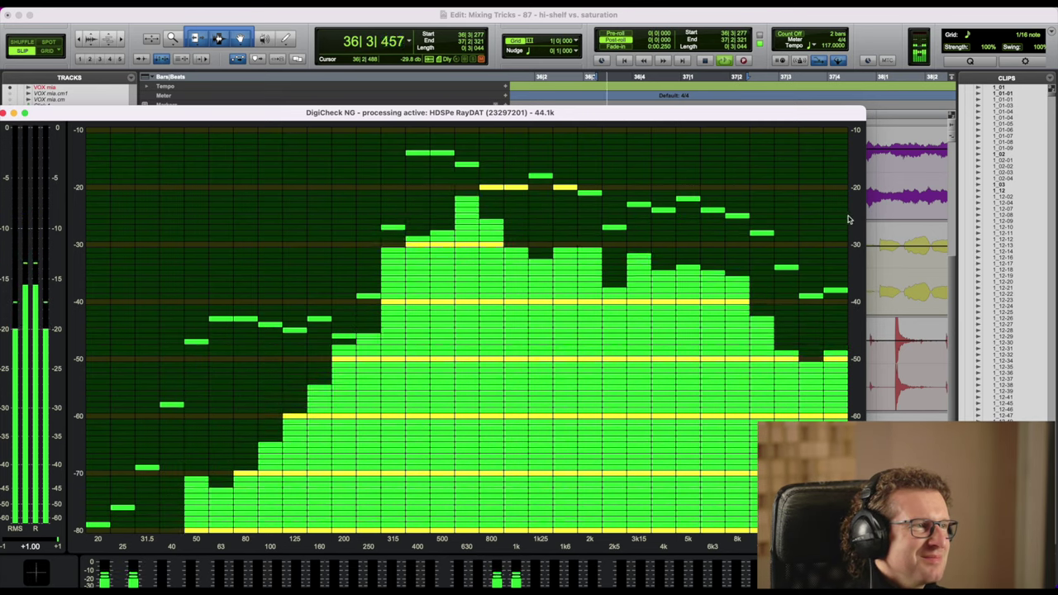
click(879, 263)
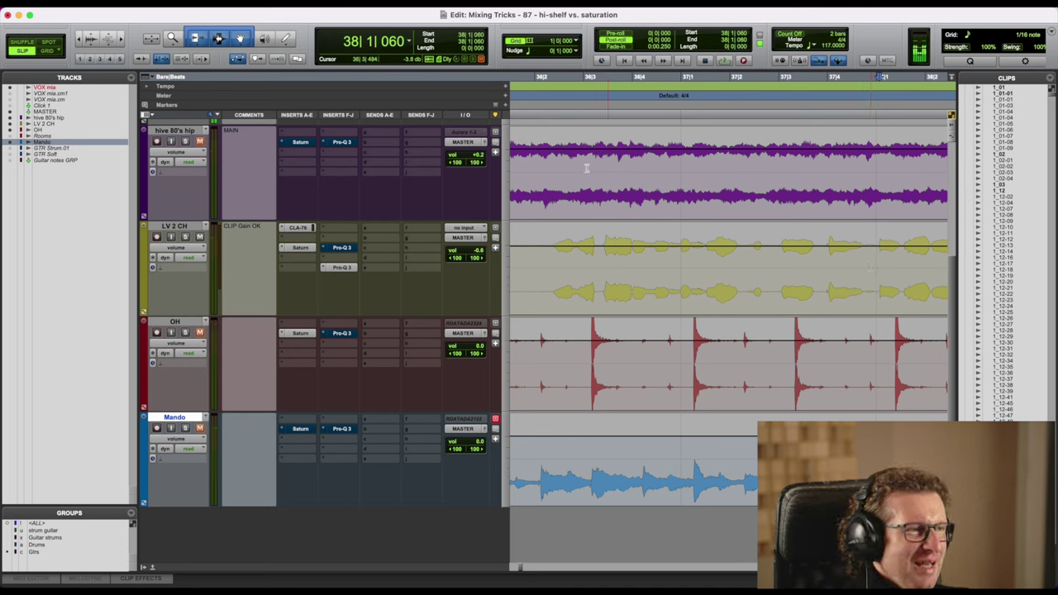
Review LV 2 CH's Saturn bands and Pro-Q 3 high shelf, and switch the processing from Saturn to the Pro-Q 3.
click(300, 248)
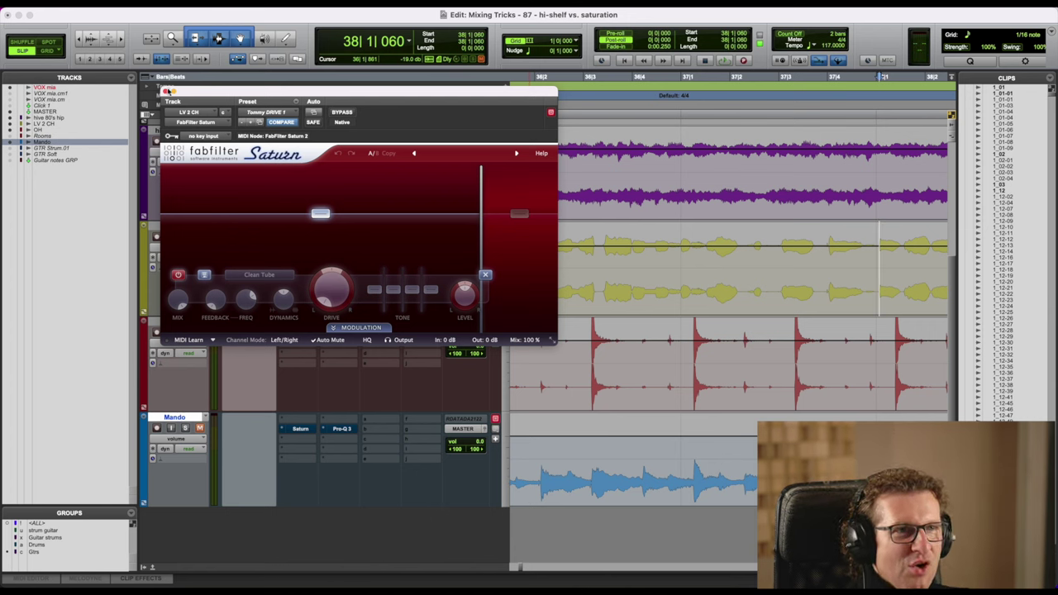
click(165, 90)
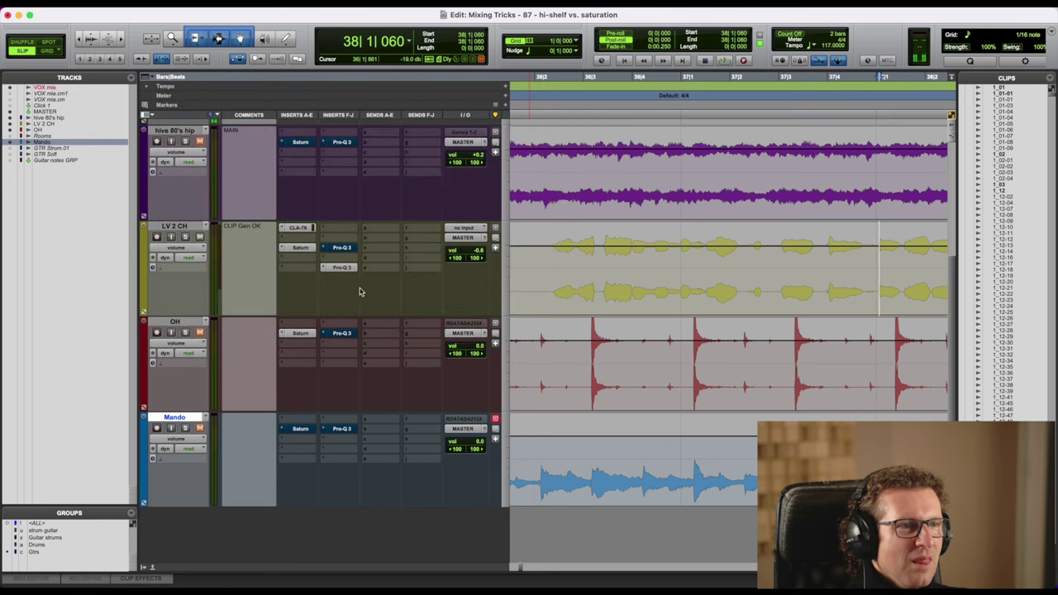
click(345, 250)
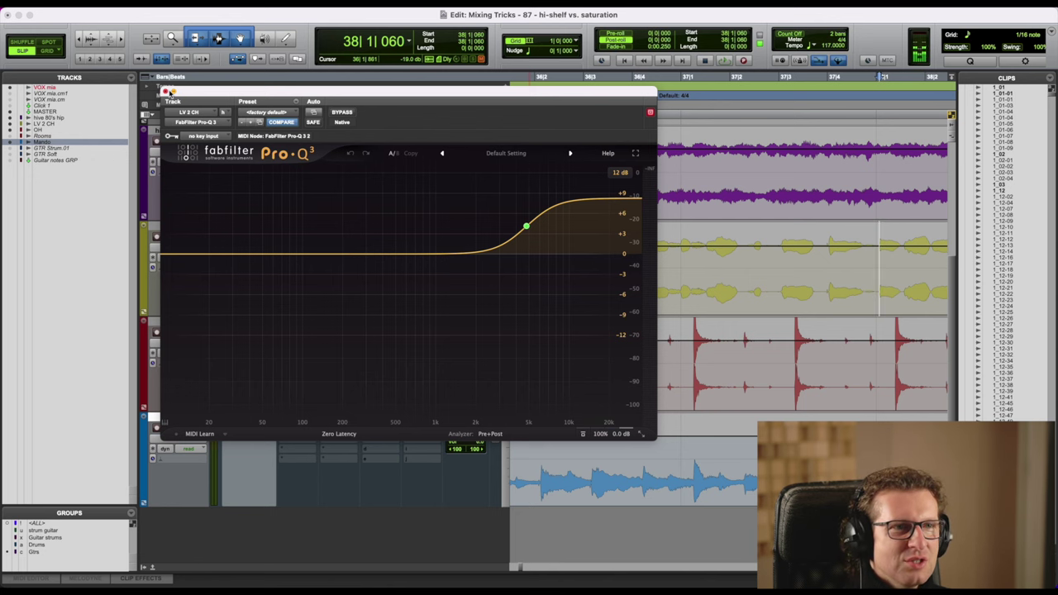
click(165, 91)
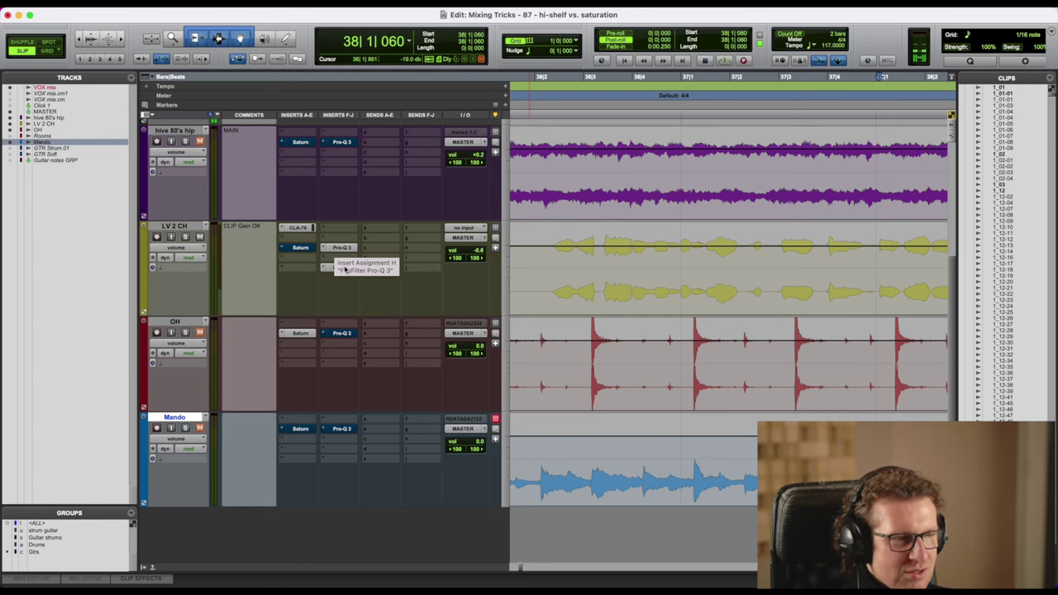
Zoom the timeline out to view the full song across the hive 80's hip, LV 2 CH, OH and Mando tracks.
key(r)
key(r)
key(r)
key(r)
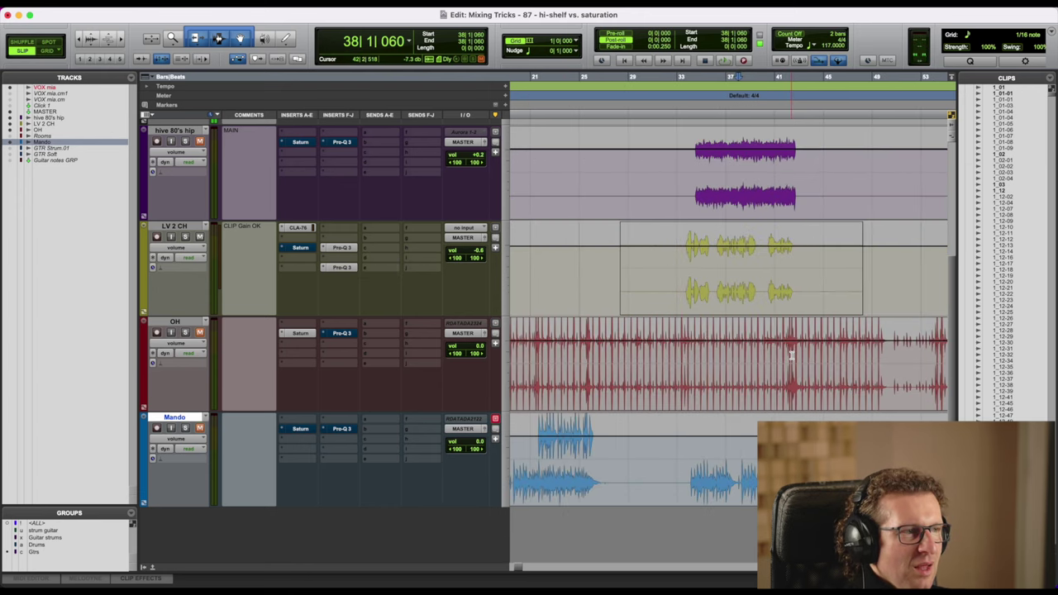
key(r)
key(r)
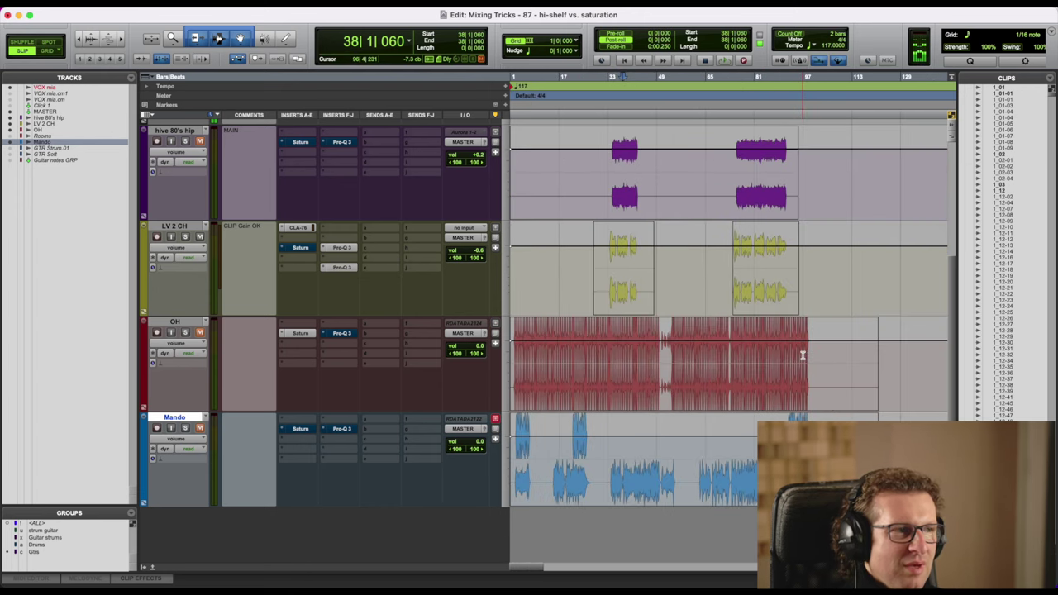